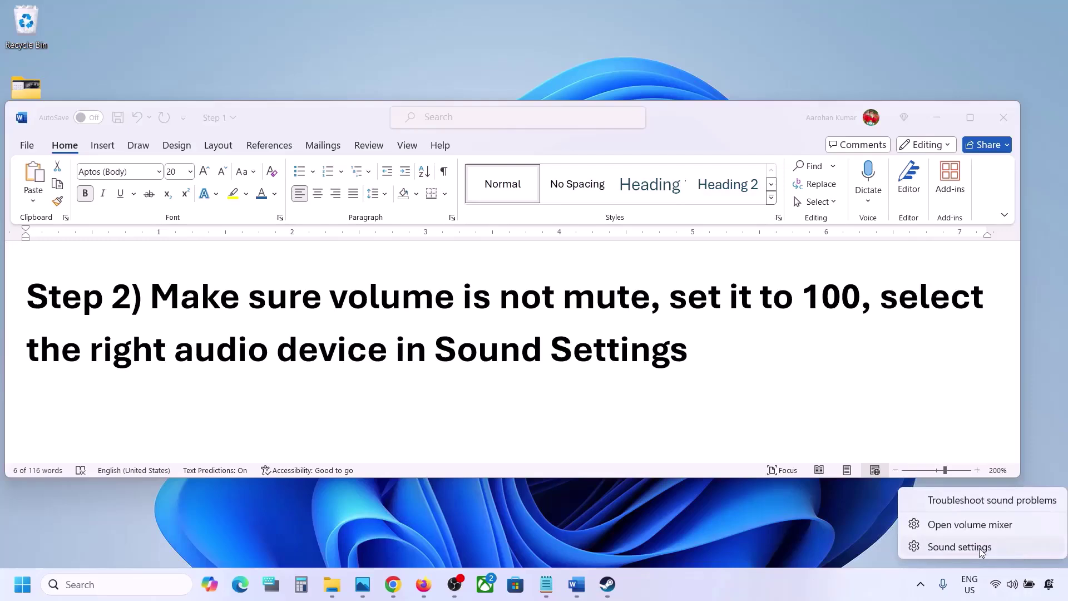
Step: Open the Windows sound settings and select Speakers (Realtek(R) Audio) as the output device
click(980, 547)
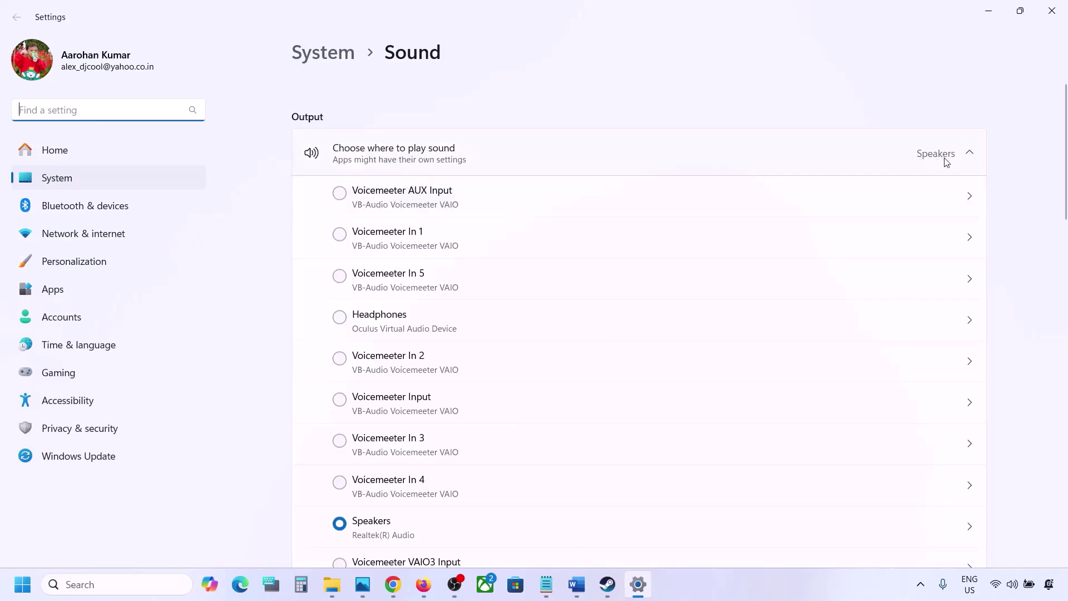
scroll(479, 394, down, 2)
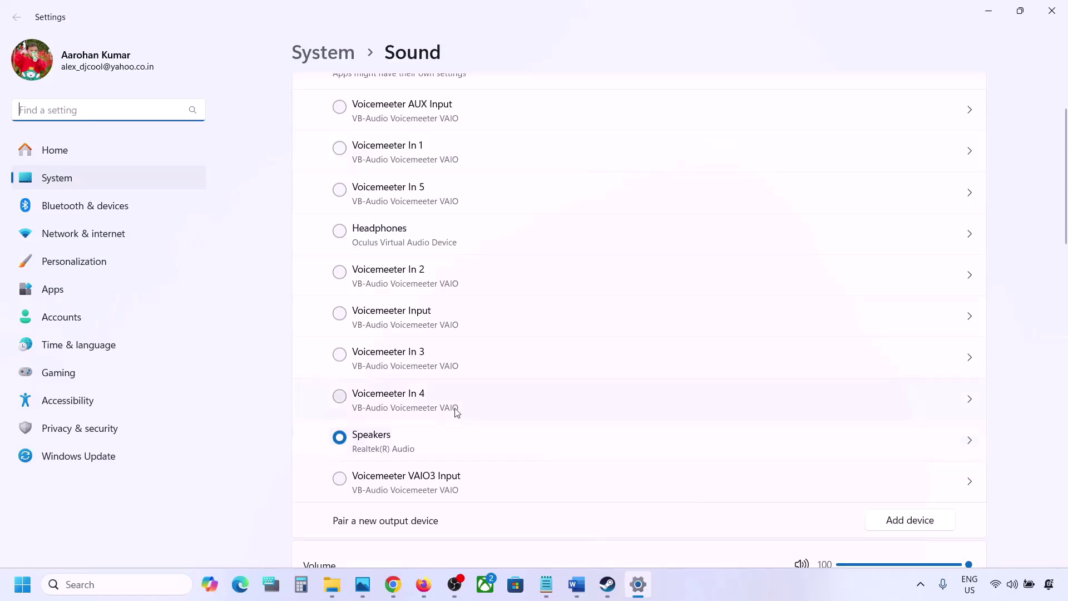
click(389, 443)
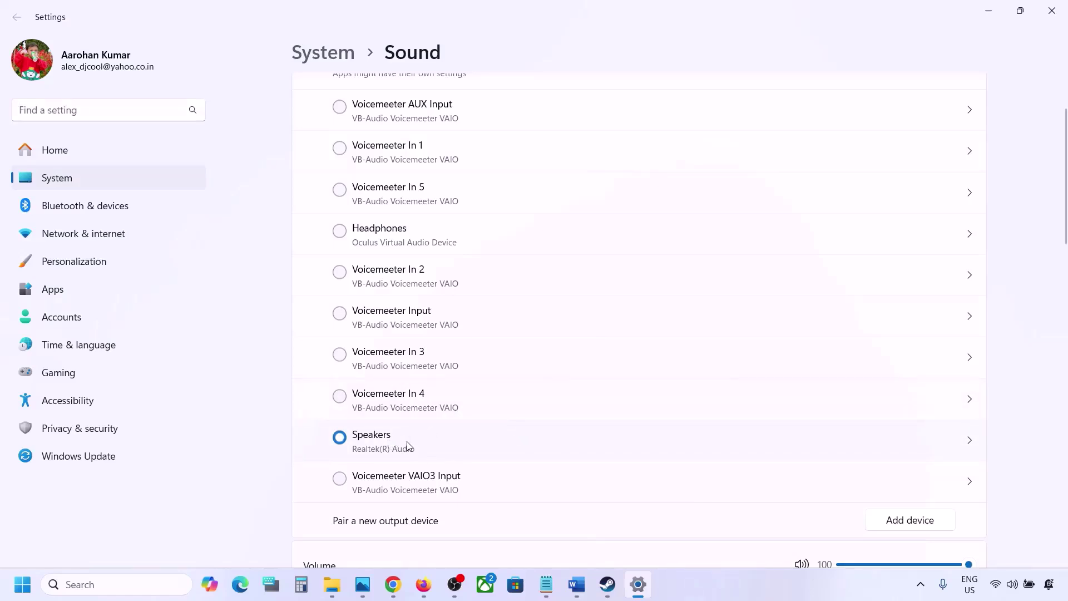
Step: Review the output volume, input device list, microphone volume and advanced sound options, and close the settings window
scroll(405, 444, down, 5)
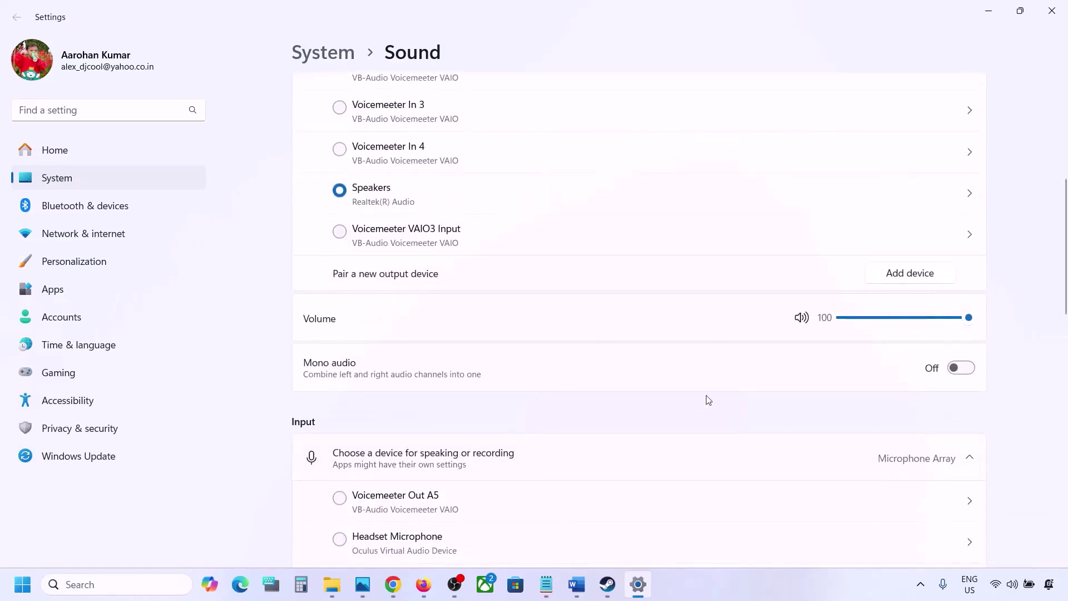
scroll(707, 398, down, 4)
scroll(707, 400, down, 2)
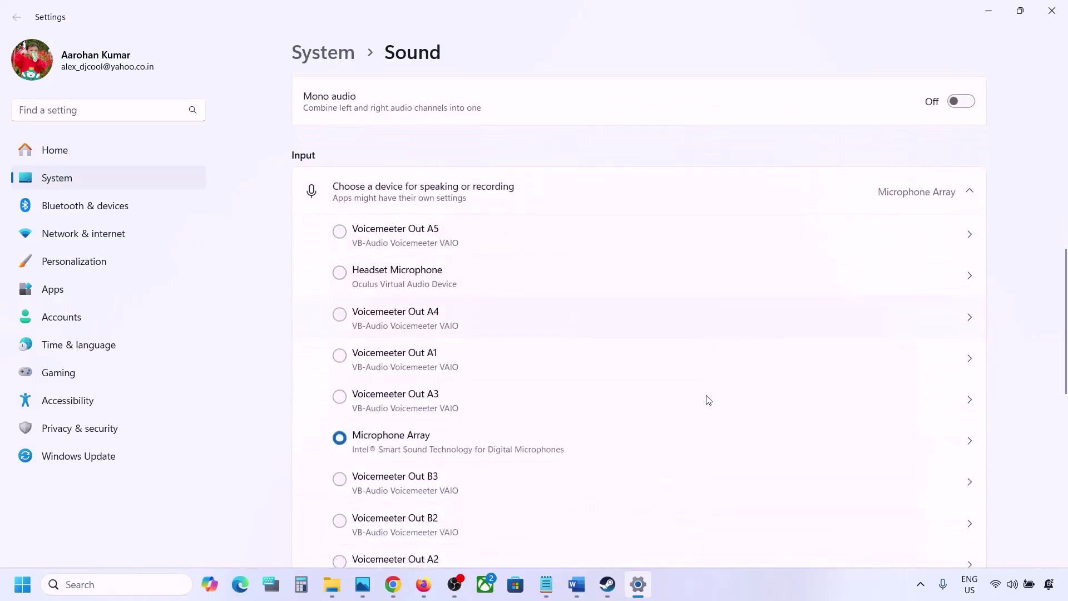
scroll(433, 466, down, 2)
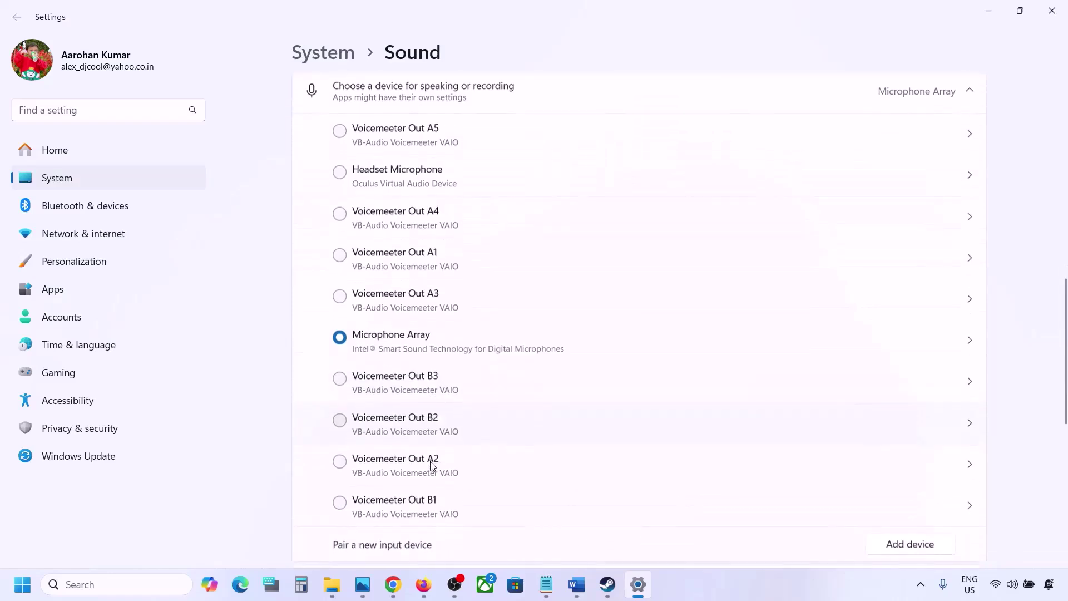
scroll(546, 405, down, 1)
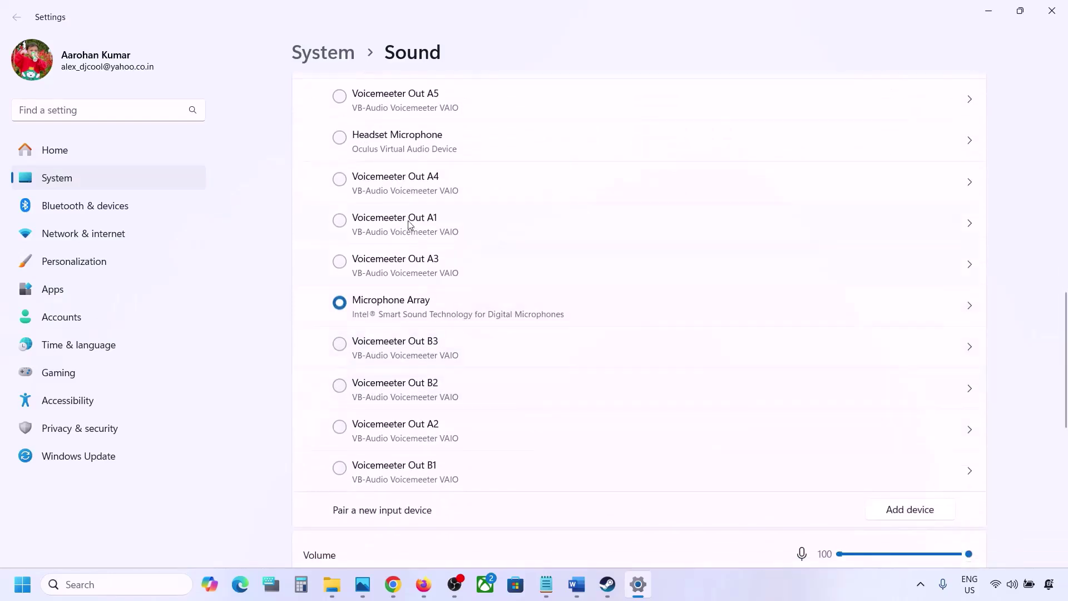
scroll(475, 321, down, 4)
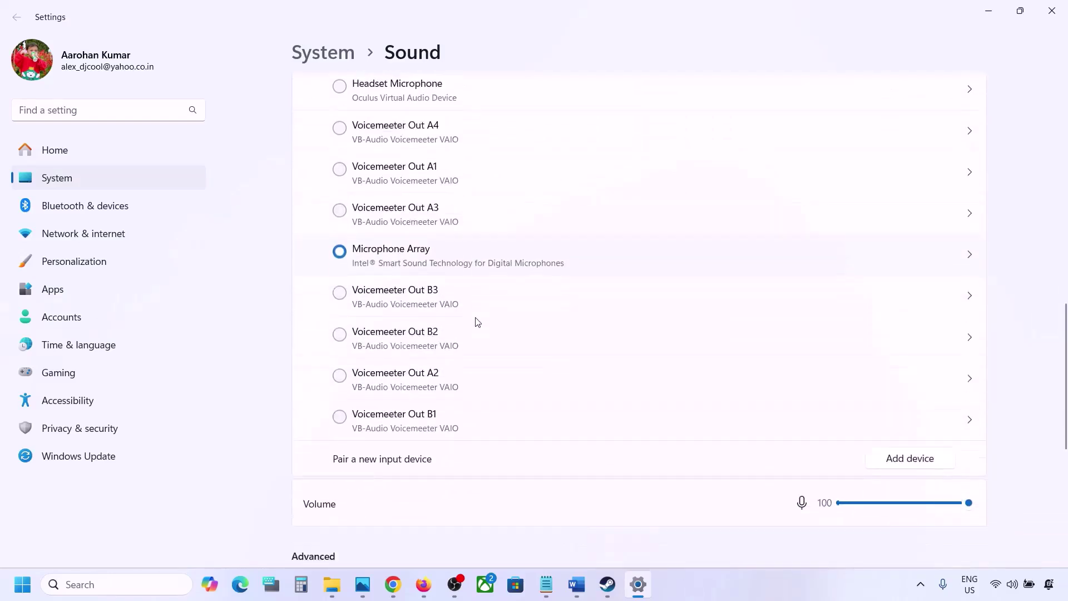
scroll(474, 270, up, 3)
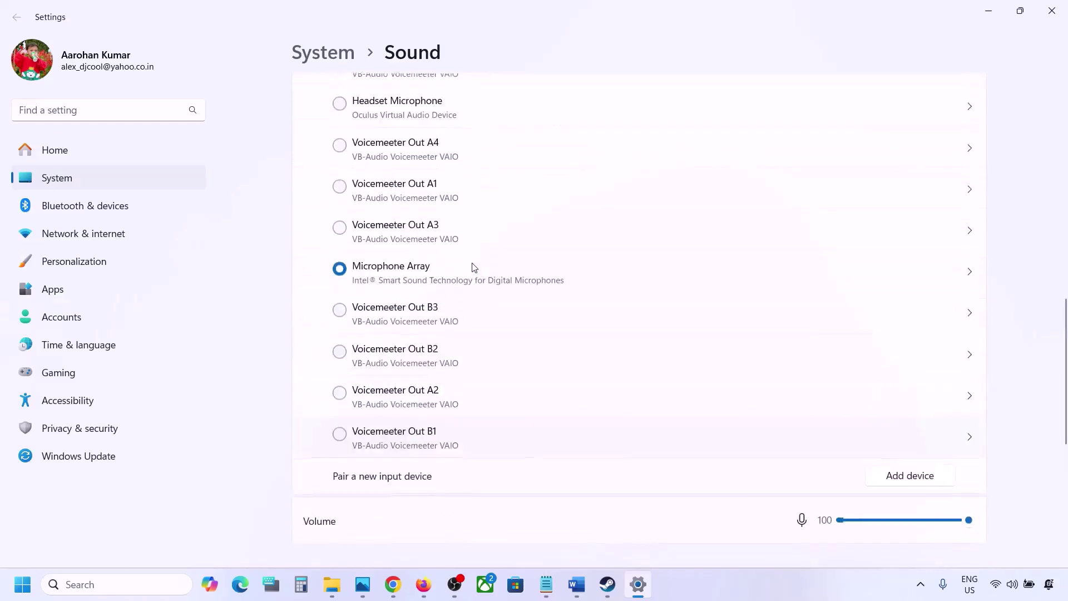
scroll(431, 382, down, 4)
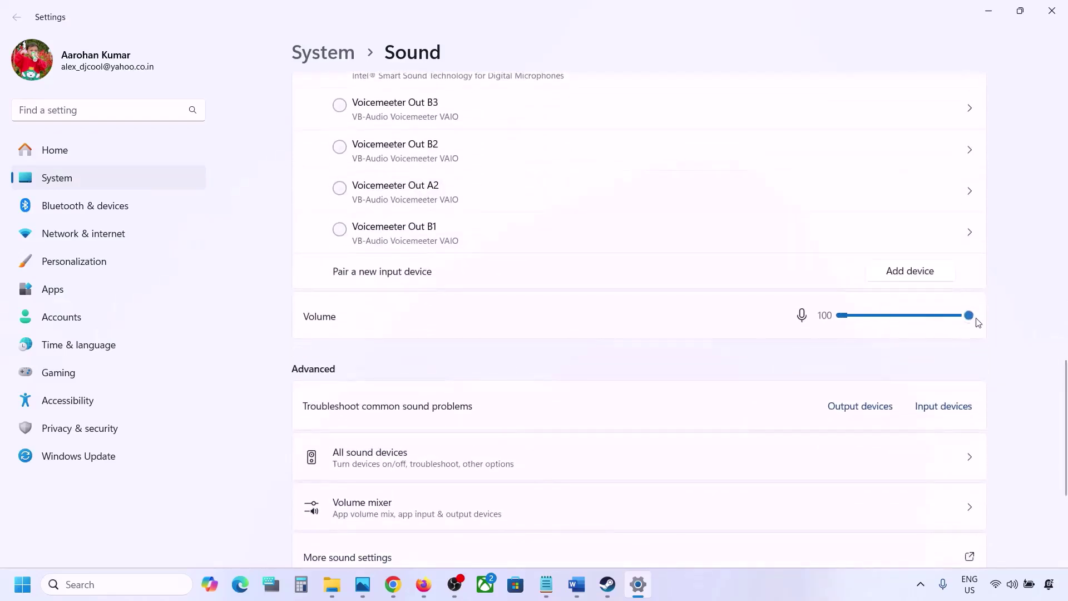
scroll(703, 379, down, 2)
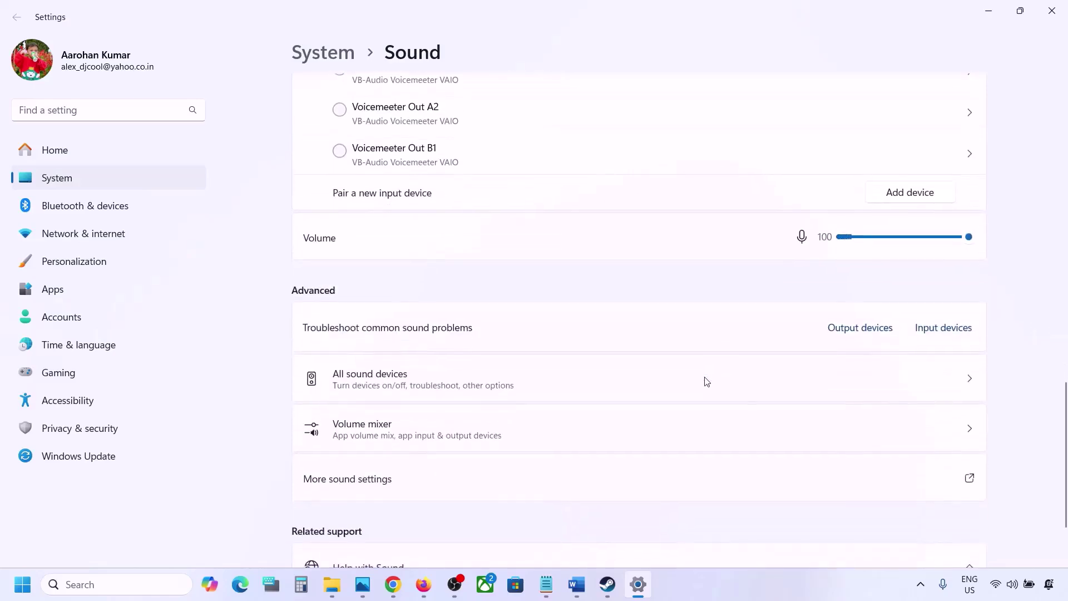
scroll(744, 329, down, 2)
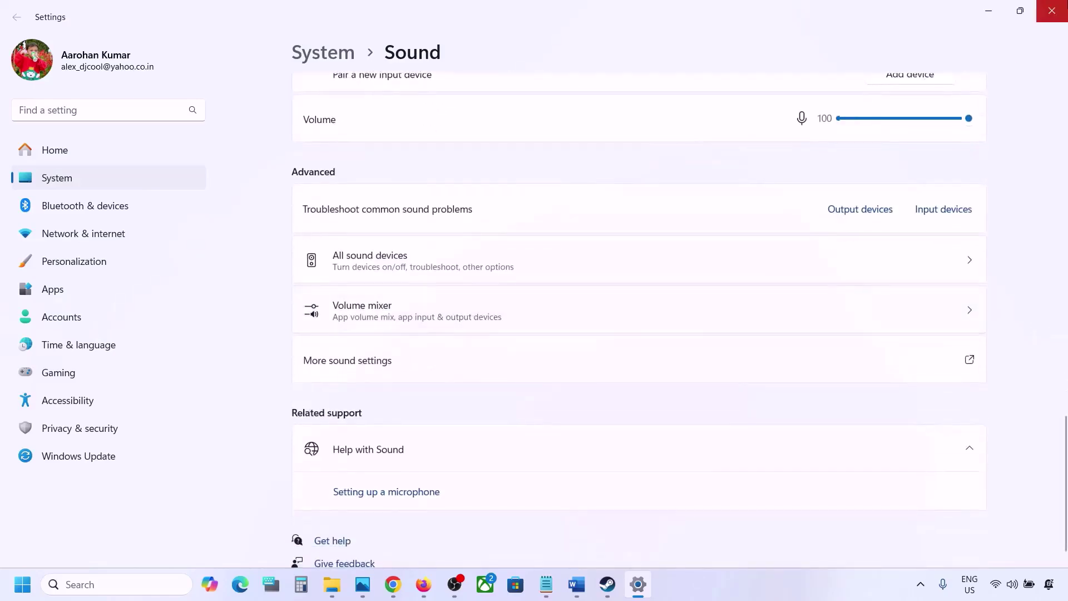
click(1051, 10)
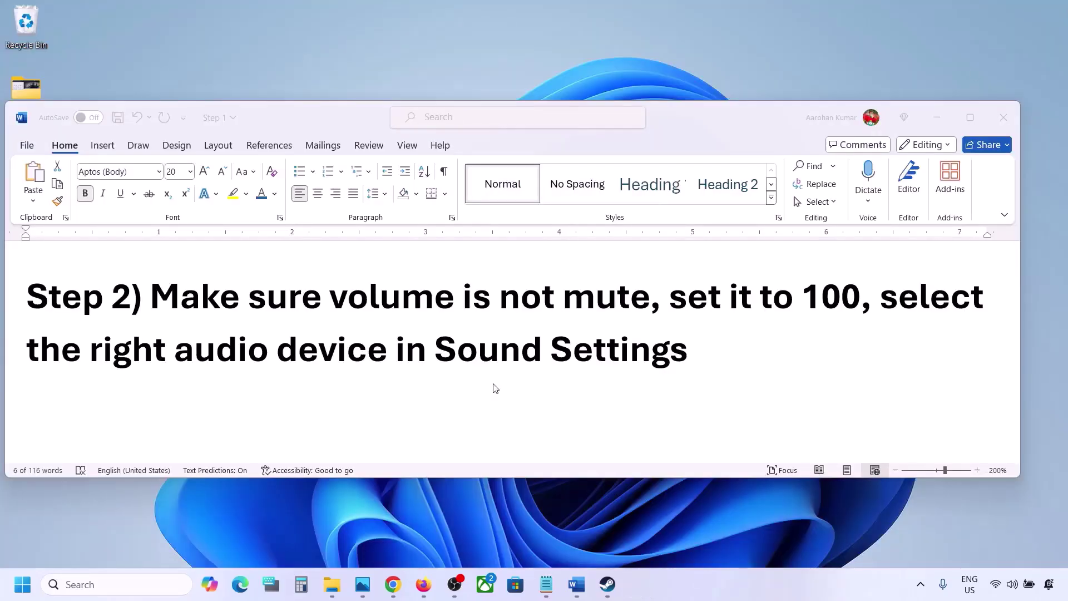
Step: Read the Step 3 restart instructions and the Step 4 sample rate instructions in the Word document
scroll(495, 388, down, 4)
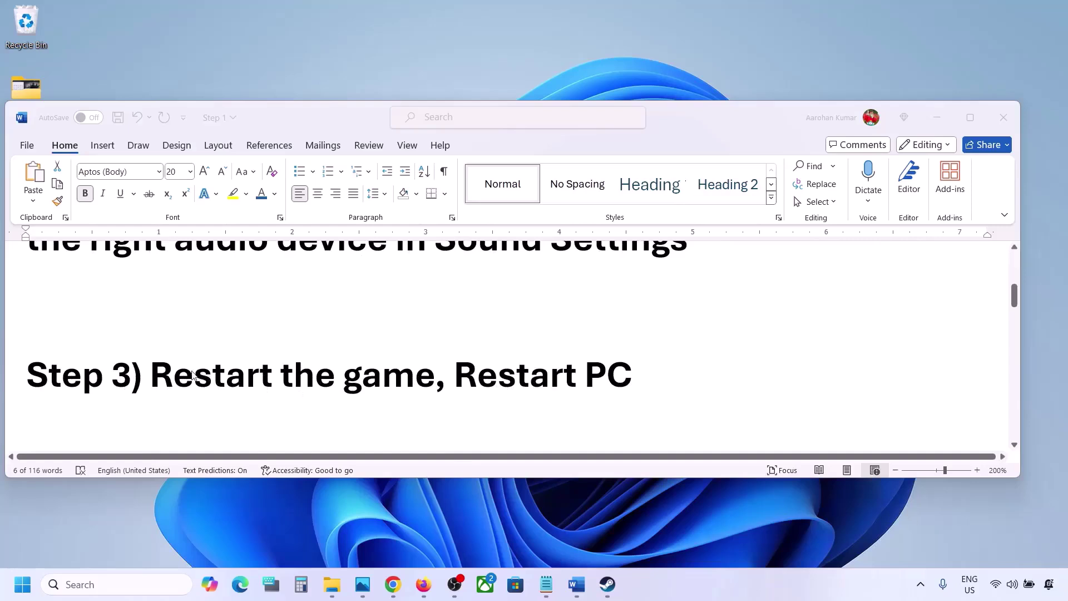
click(193, 375)
double_click(193, 376)
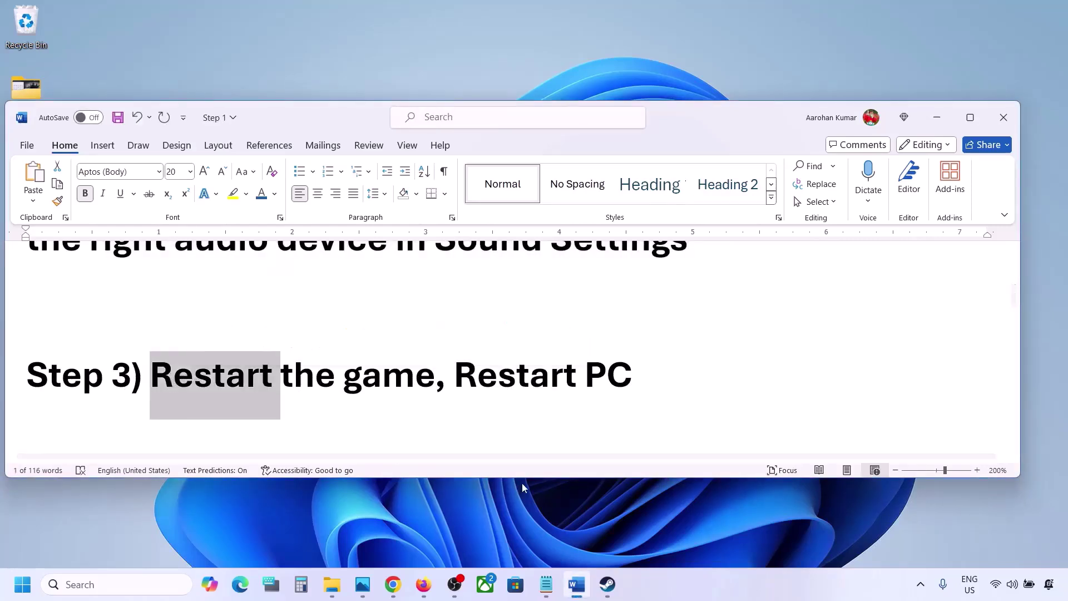
click(303, 372)
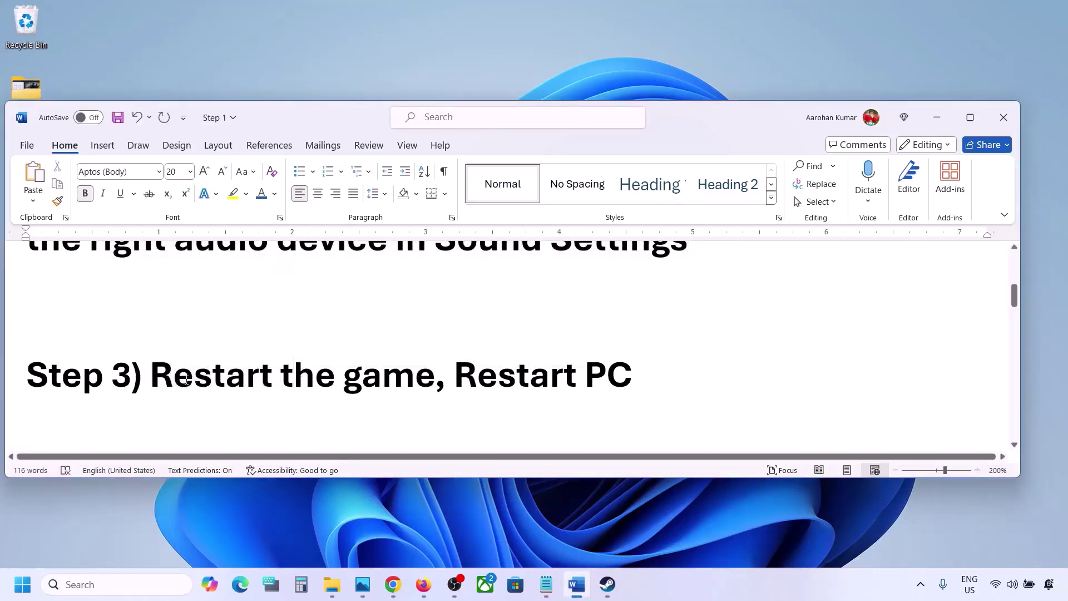
drag(186, 380, 354, 365)
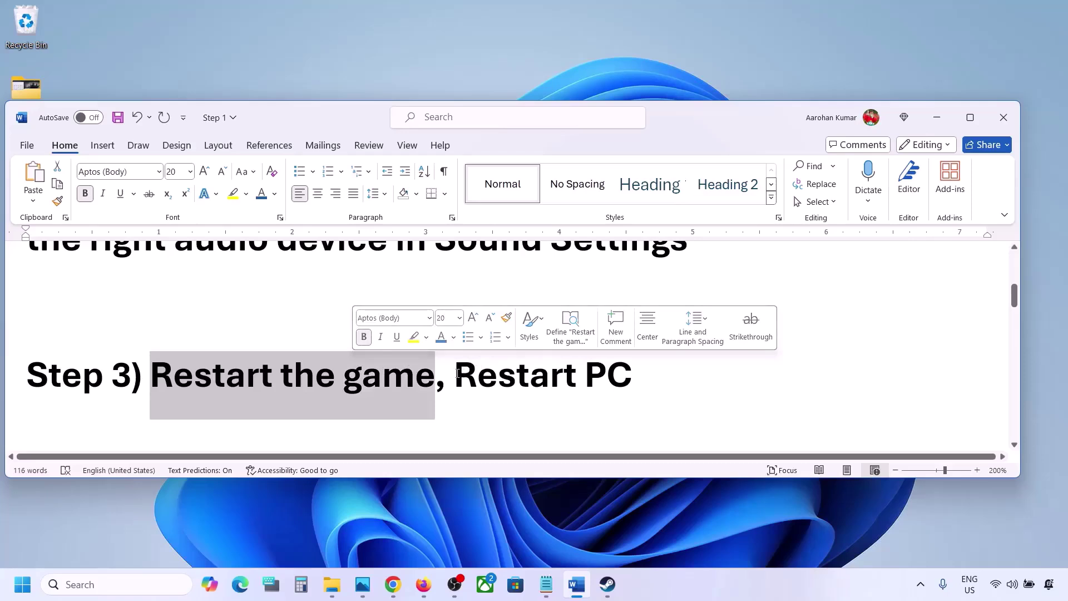
drag(457, 374, 627, 370)
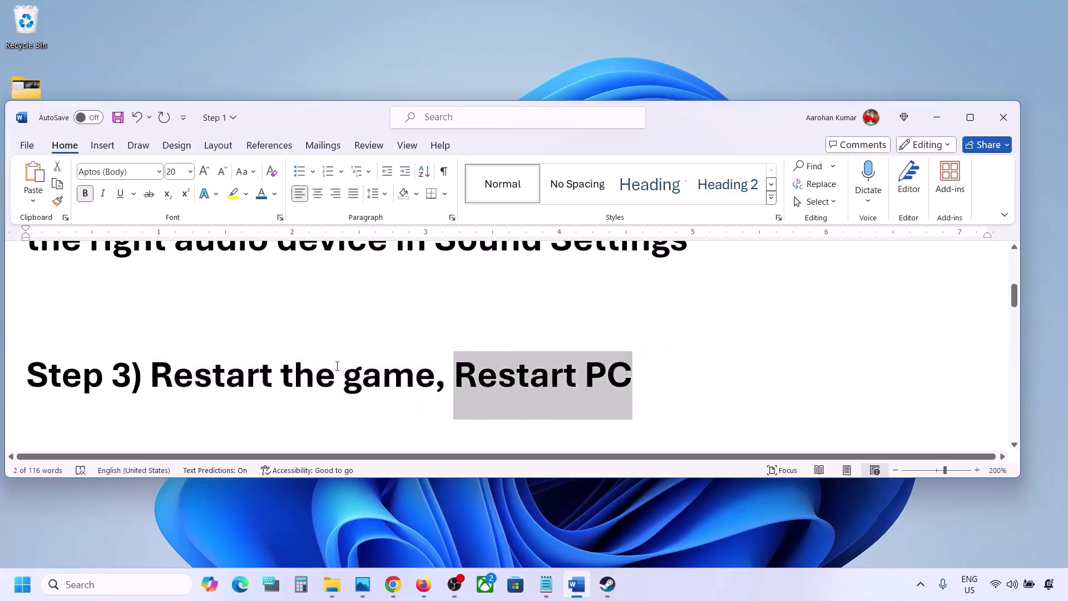
scroll(338, 366, down, 4)
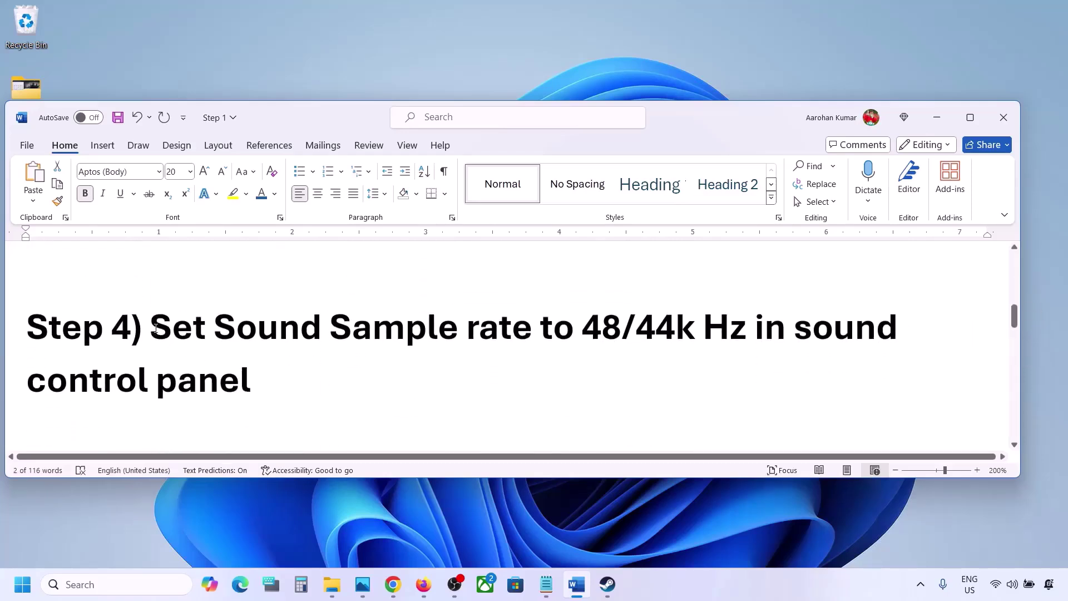
drag(155, 328, 683, 334)
click(683, 333)
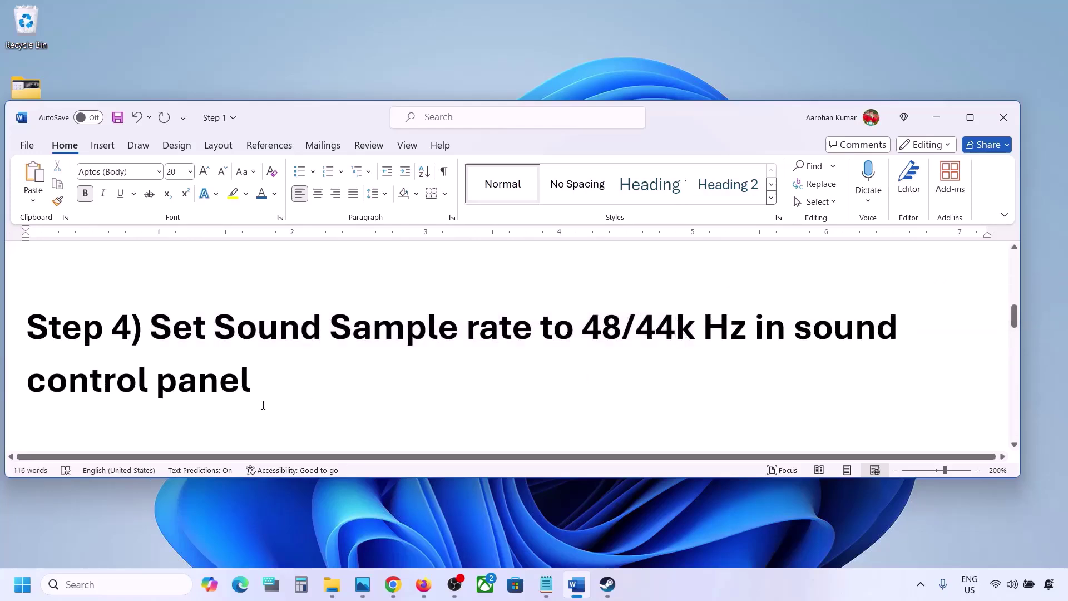
Step: Find and open Control Panel, and bring up the Sound dialog from the Hardware and Sound category
click(70, 584)
text(control)
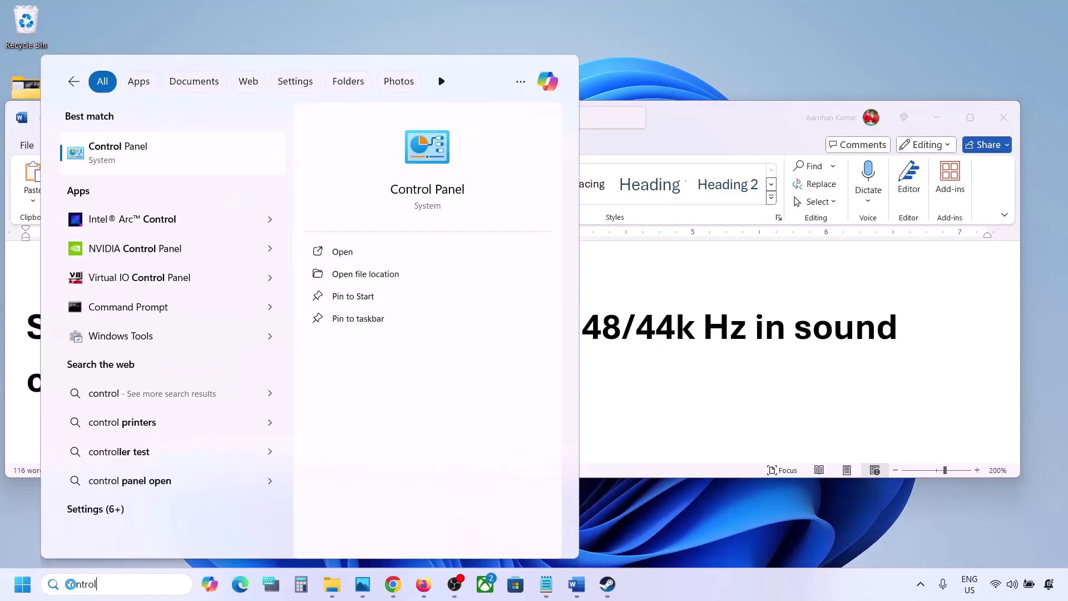
key(Return)
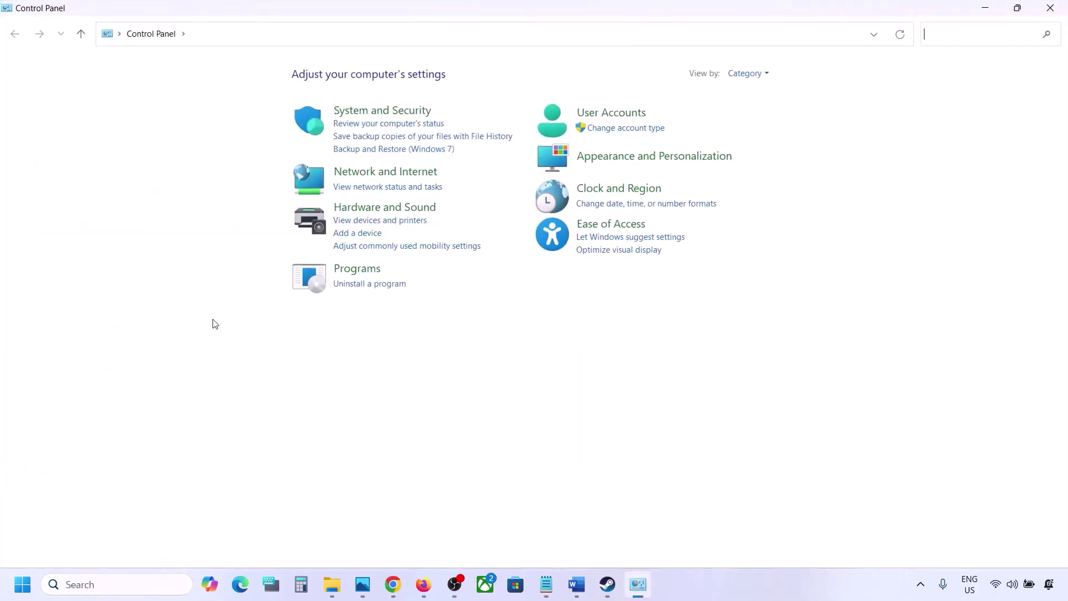
click(397, 210)
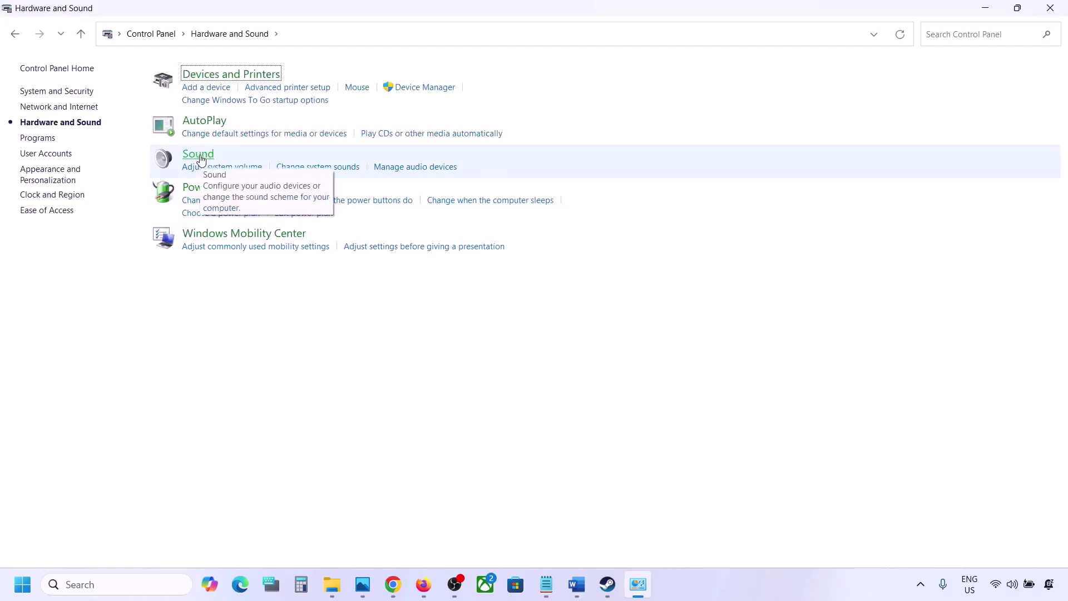
click(201, 160)
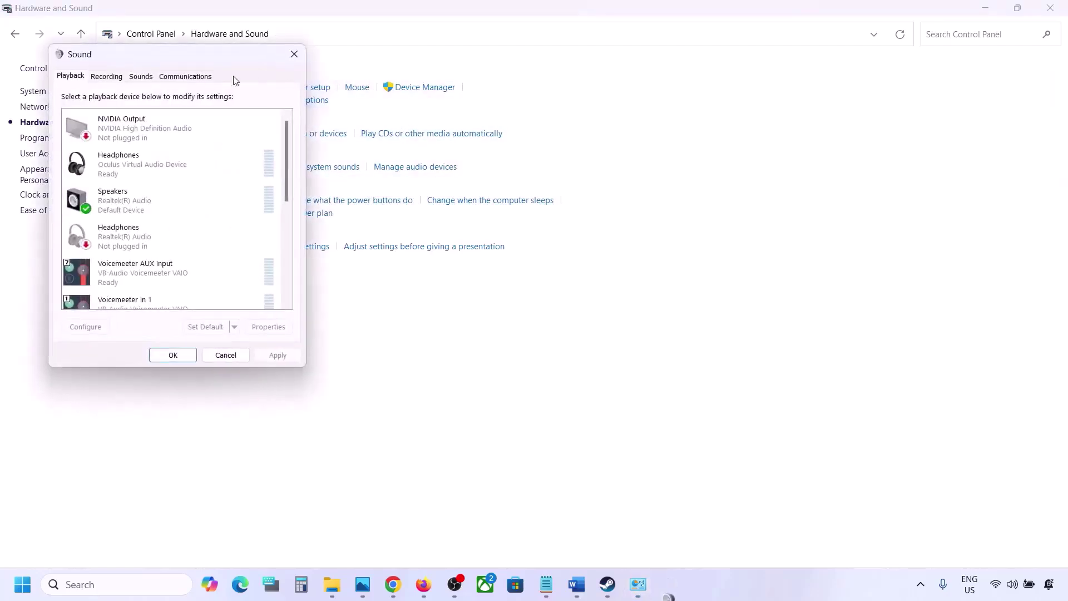
drag(207, 62, 480, 134)
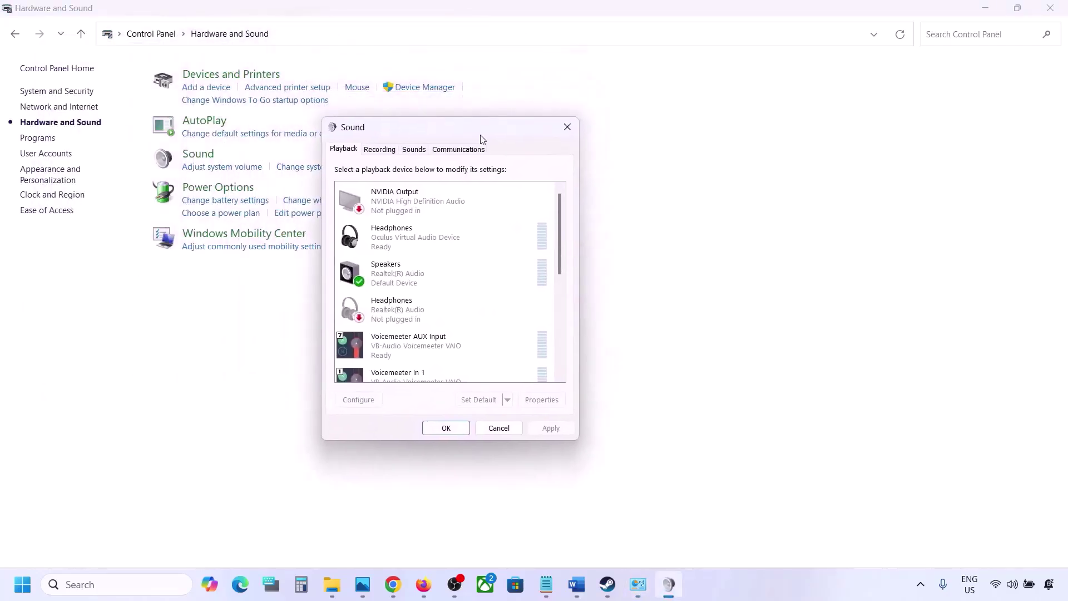
click(581, 584)
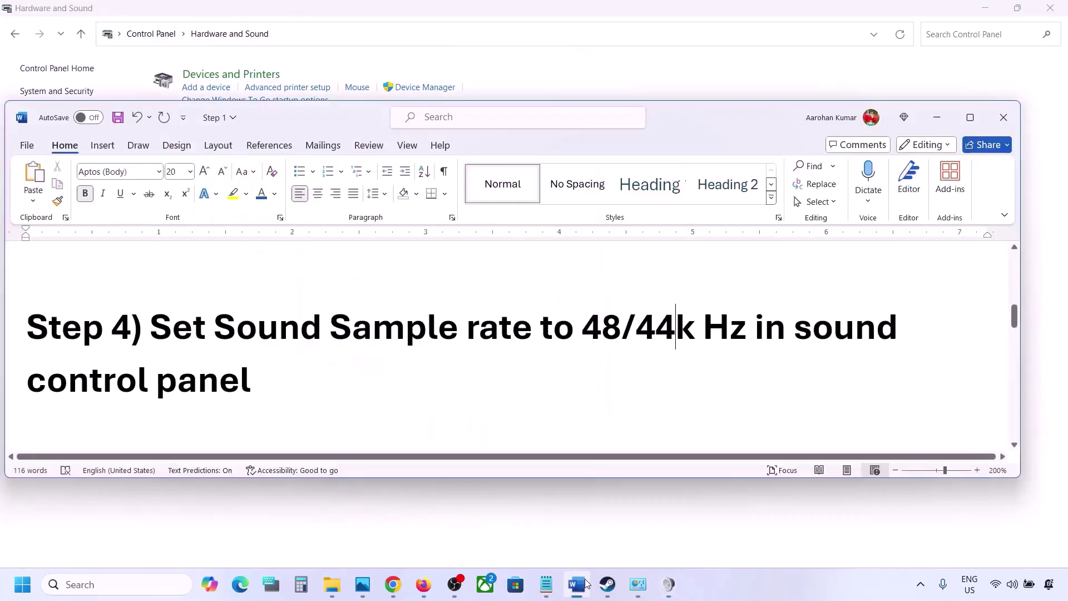
click(584, 584)
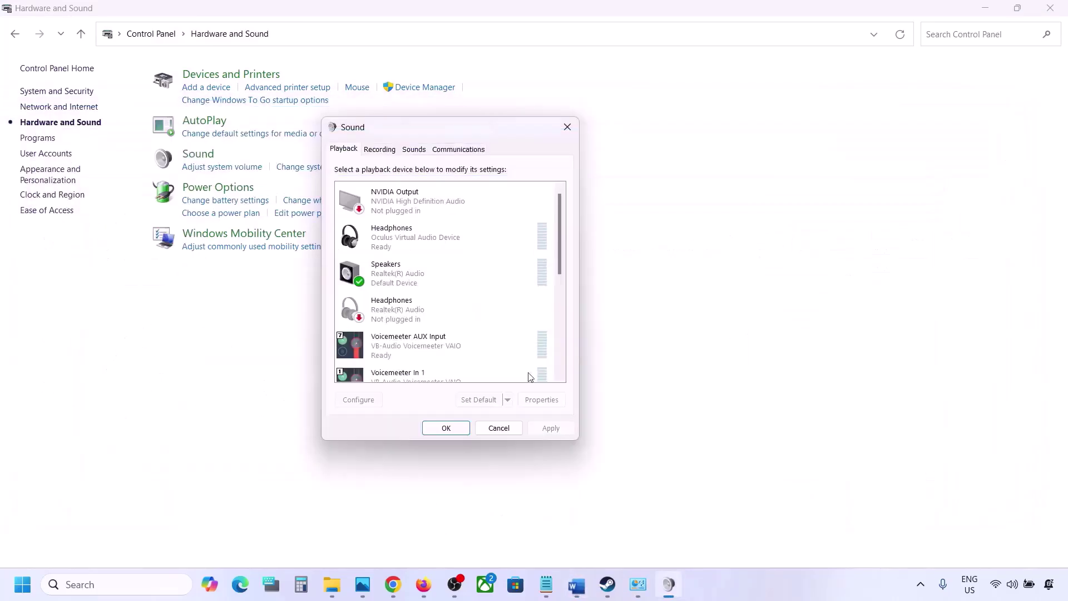
Step: Open the advanced properties of the Realtek Speakers, examine the default format options, and switch back to the Word instructions
click(394, 279)
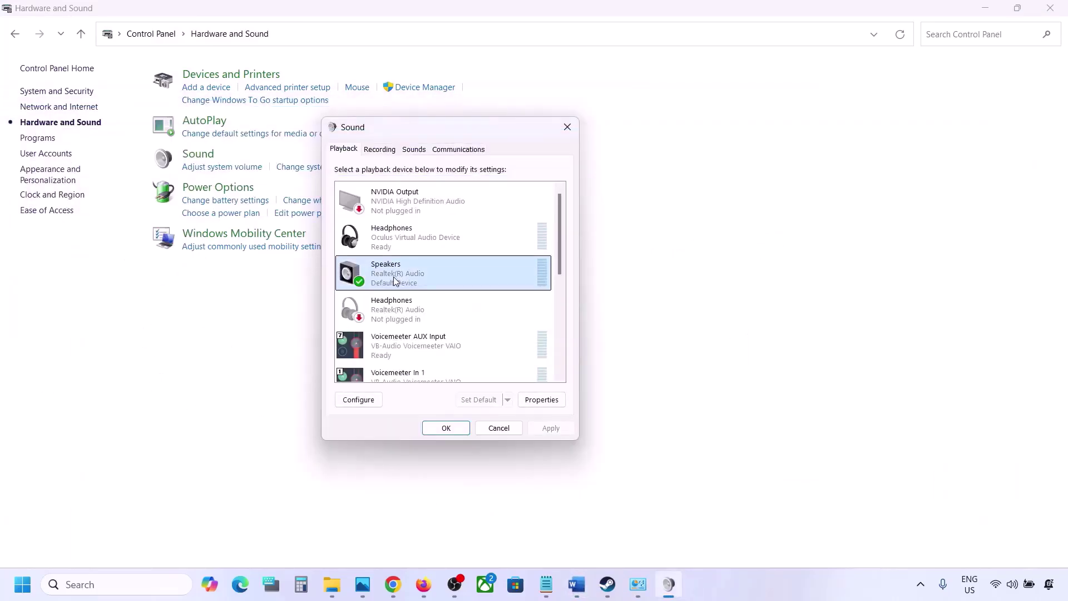
right_click(452, 278)
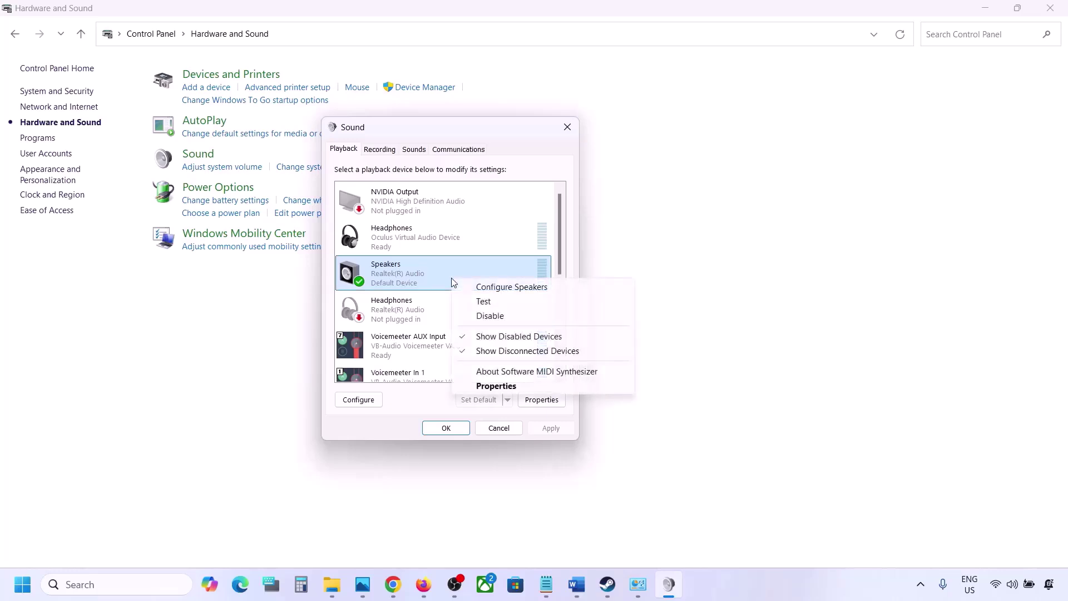
click(503, 386)
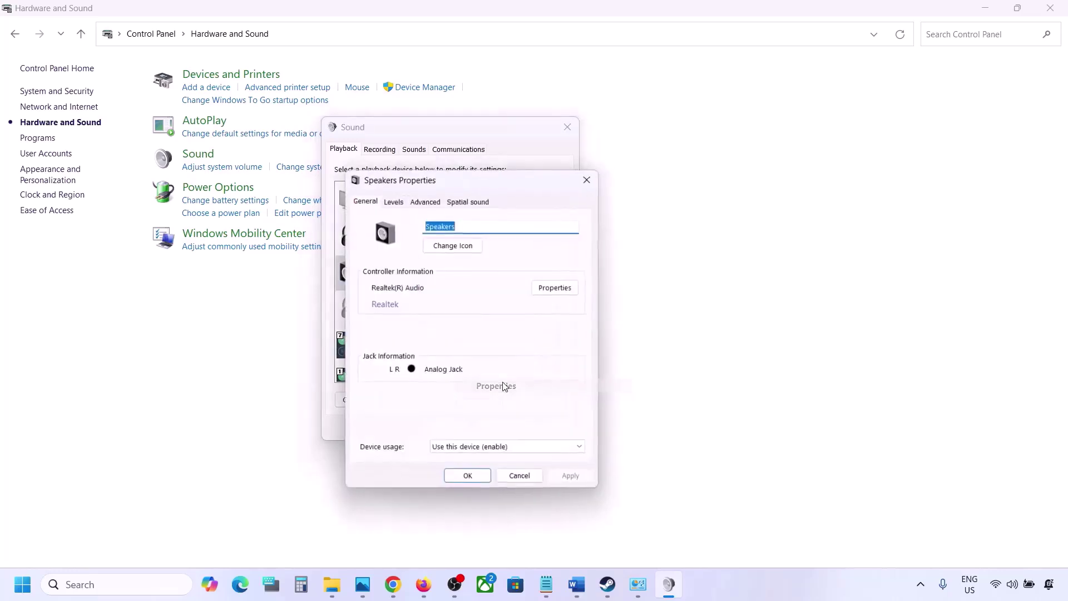
drag(478, 179, 534, 129)
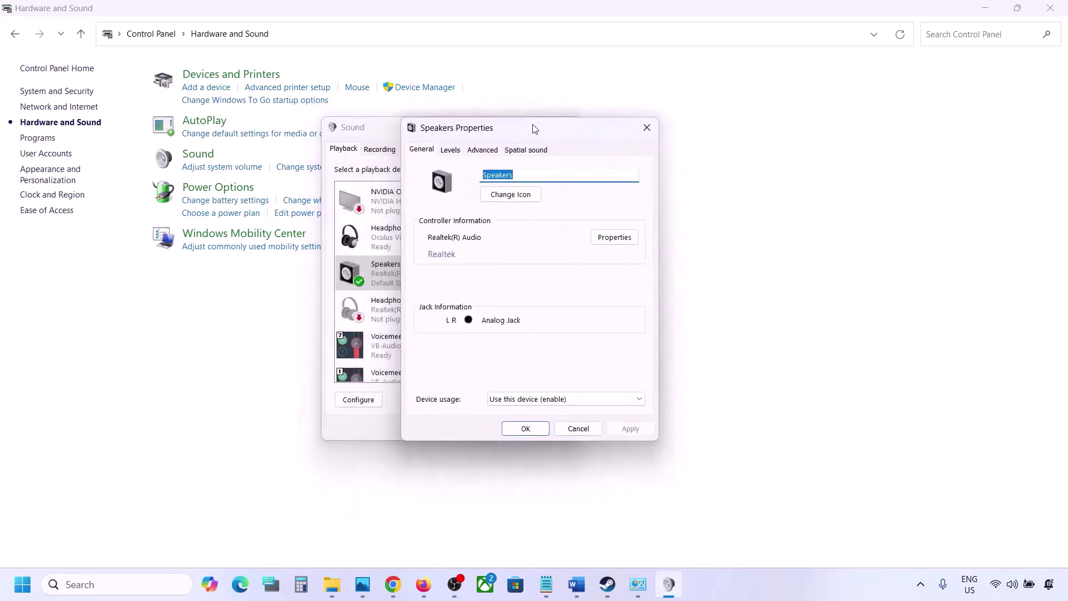
click(482, 151)
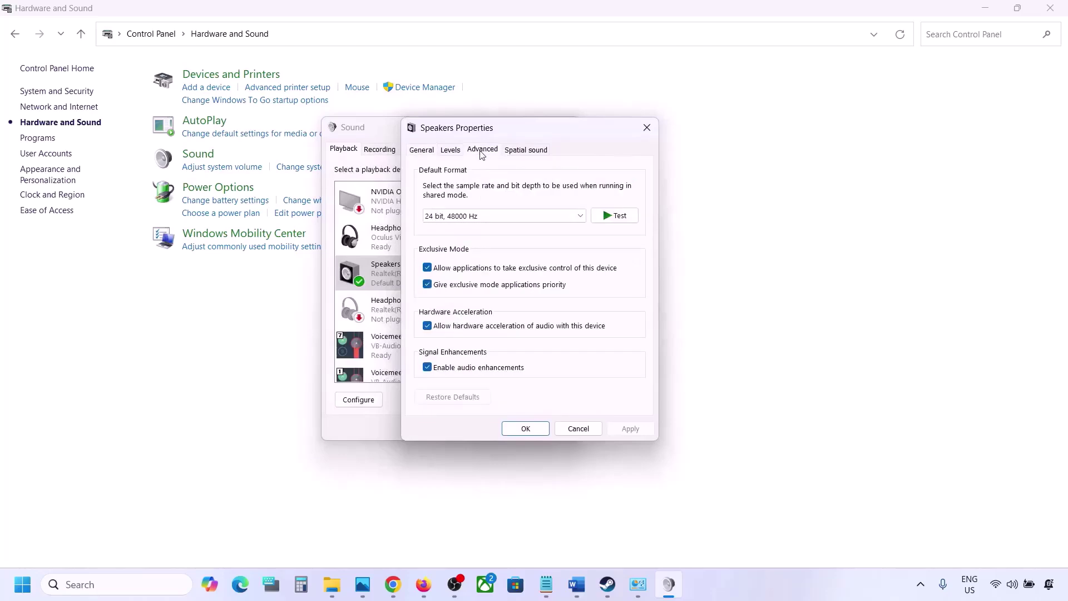
click(580, 218)
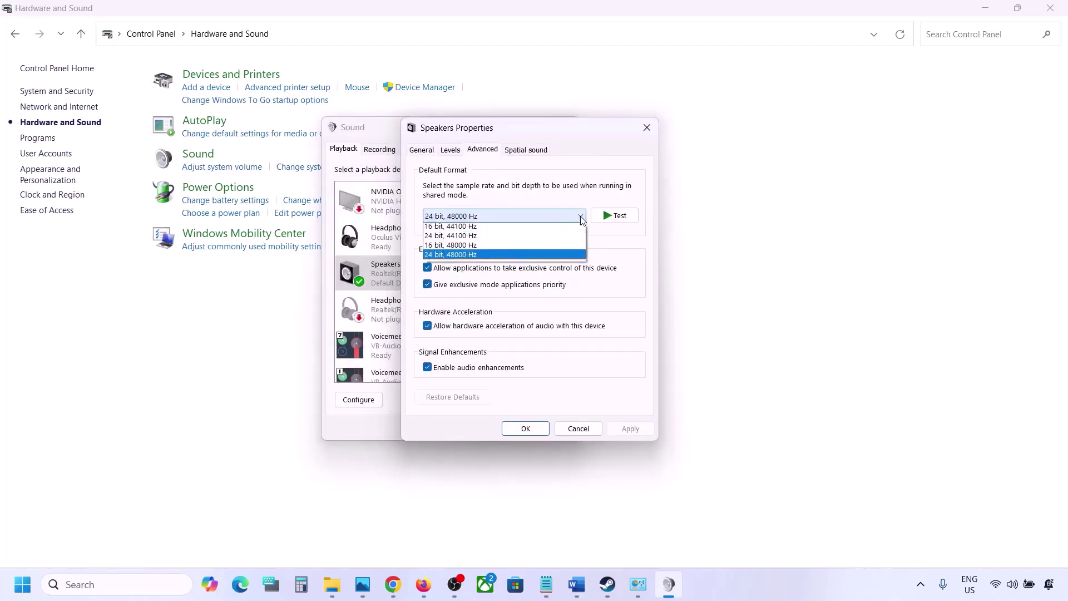
click(626, 270)
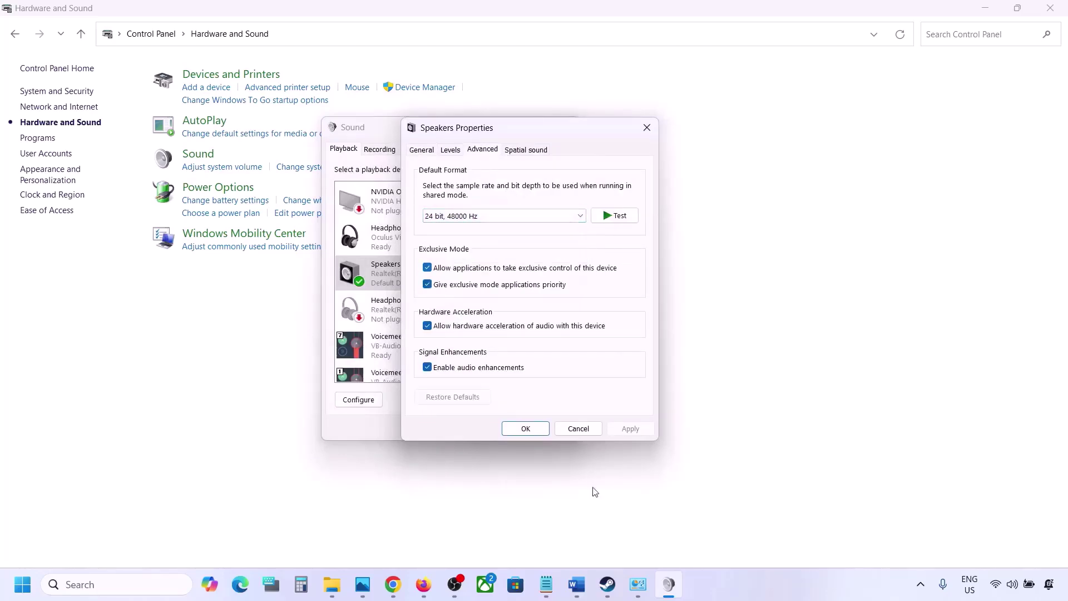
click(579, 591)
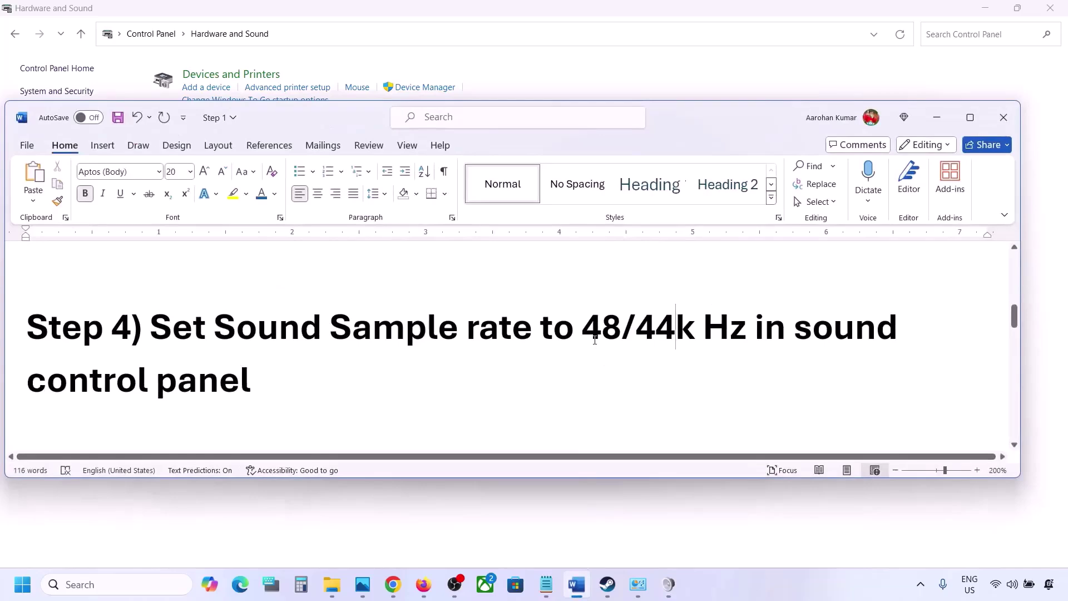
Step: Highlight the 48/44k value in the Step 4 instructions, return to the speakers' properties and choose 24 bit, 48000 Hz as default format
double_click(594, 340)
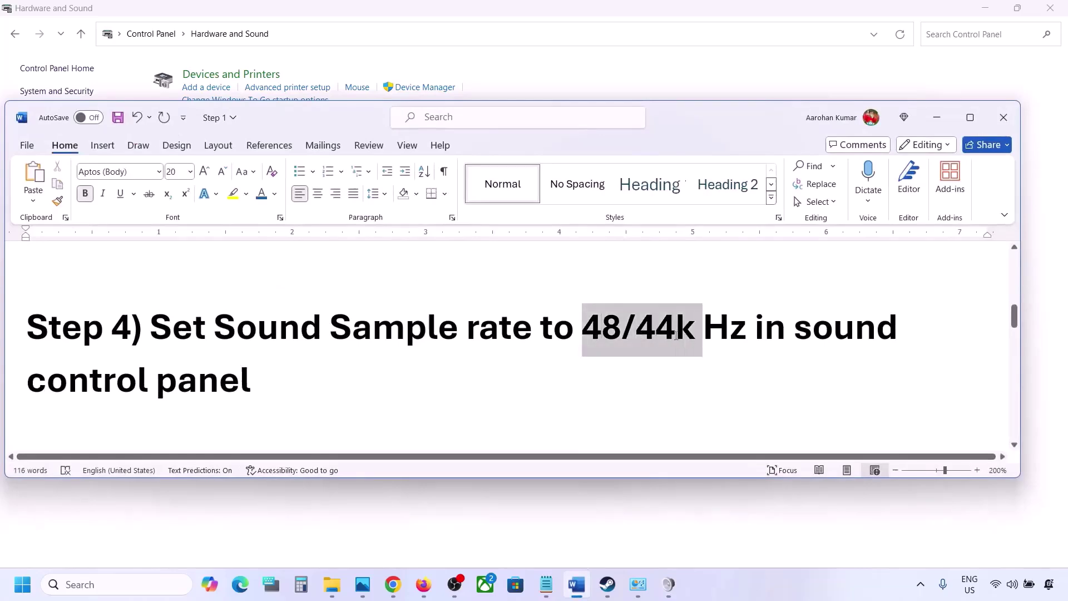
click(940, 119)
click(514, 217)
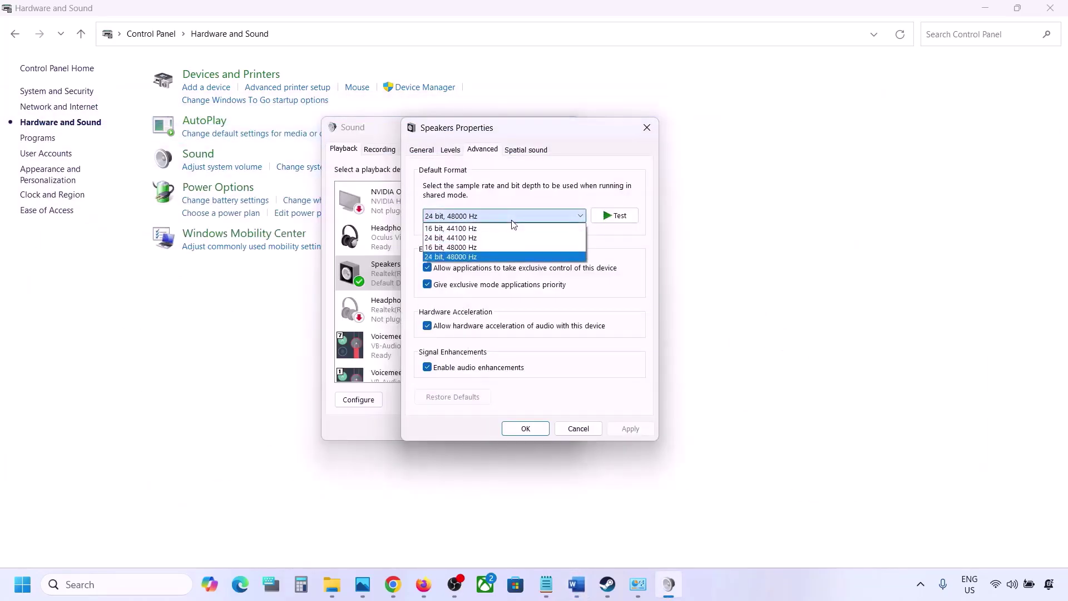
click(468, 257)
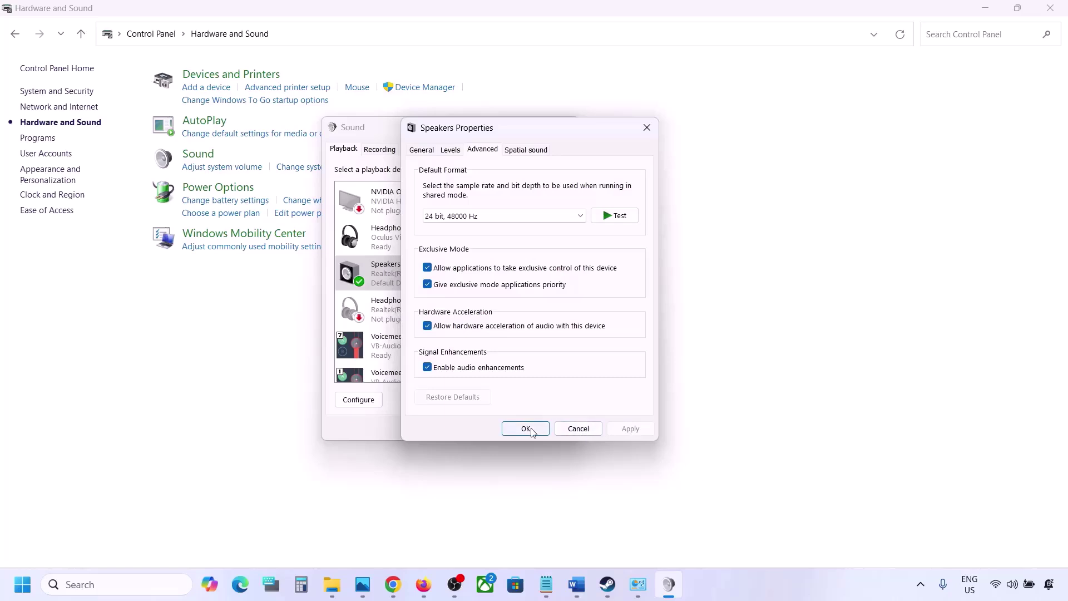
Step: Set the speakers' default format to 24 bit, 44100 Hz and apply it despite the device being in use
click(537, 218)
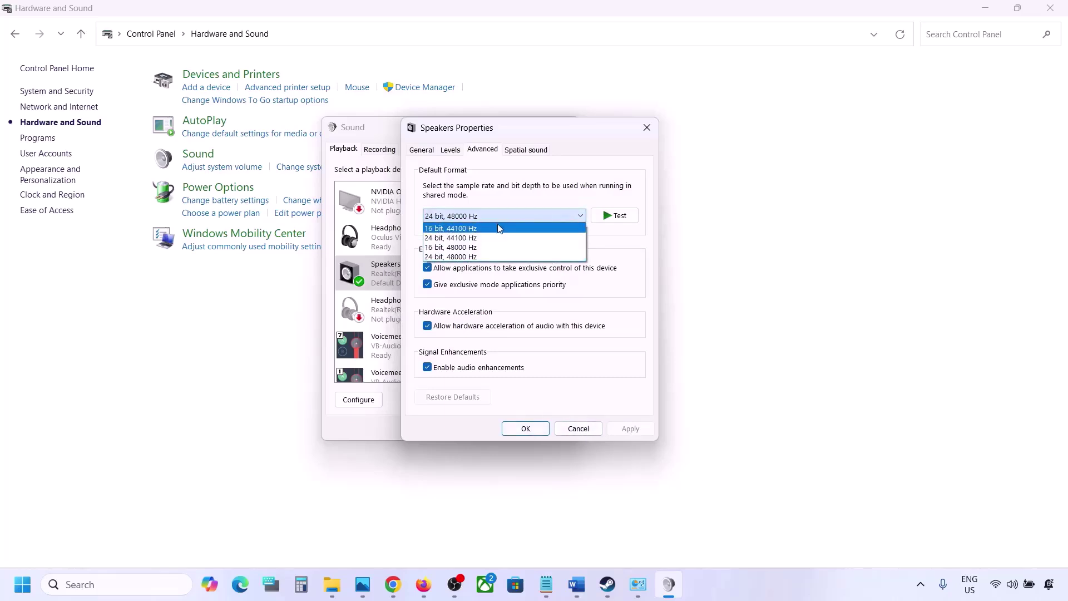
click(472, 238)
click(619, 436)
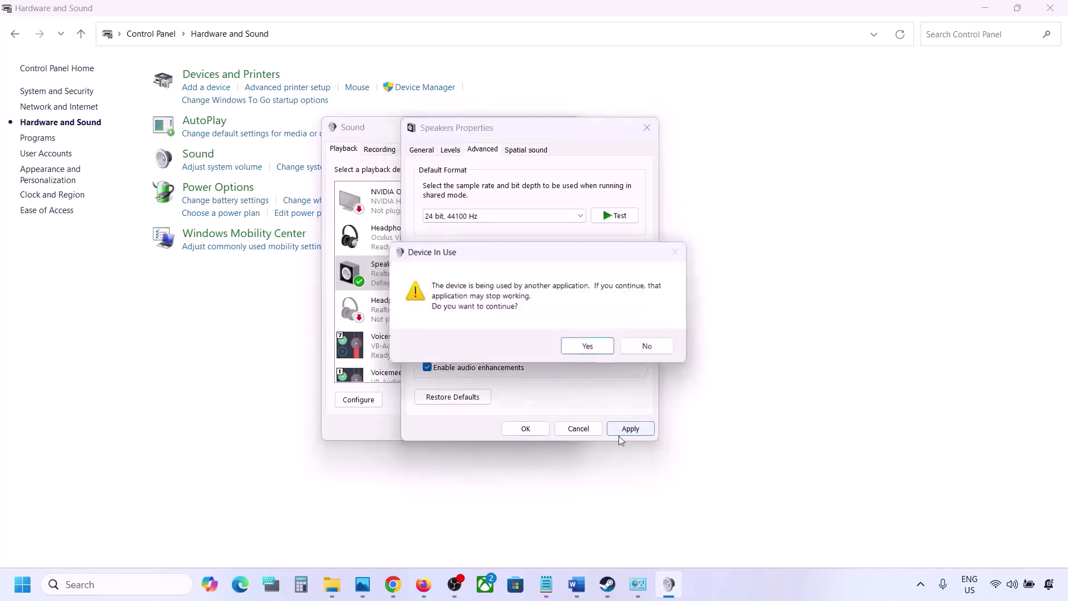
click(589, 349)
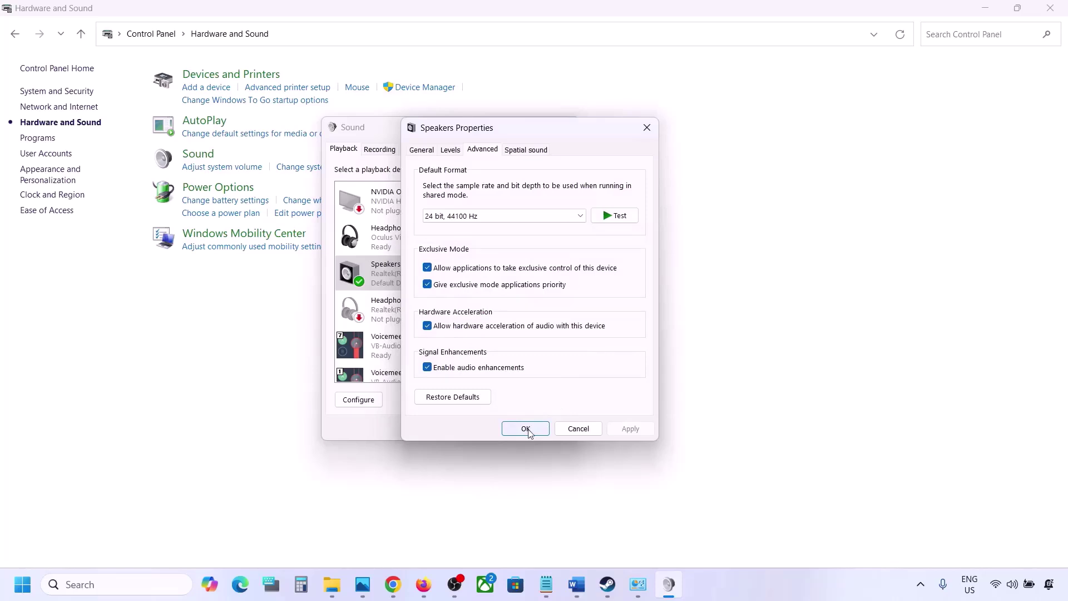
Step: Set the speakers' default format to 24 bit, 48000 Hz, apply it, and close the Speakers Properties and Sound dialogs
click(476, 217)
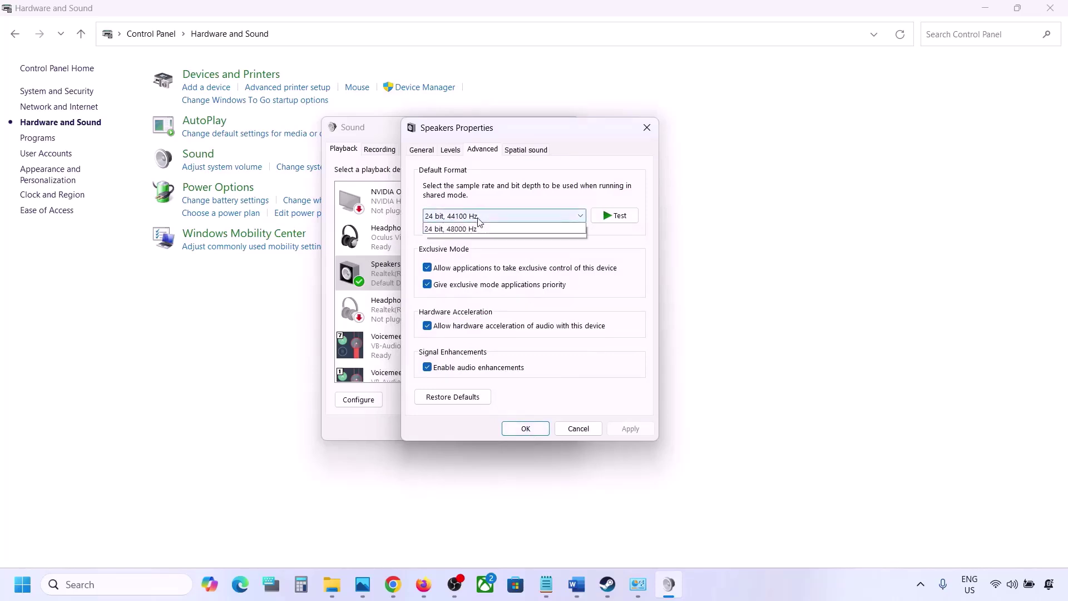
click(463, 257)
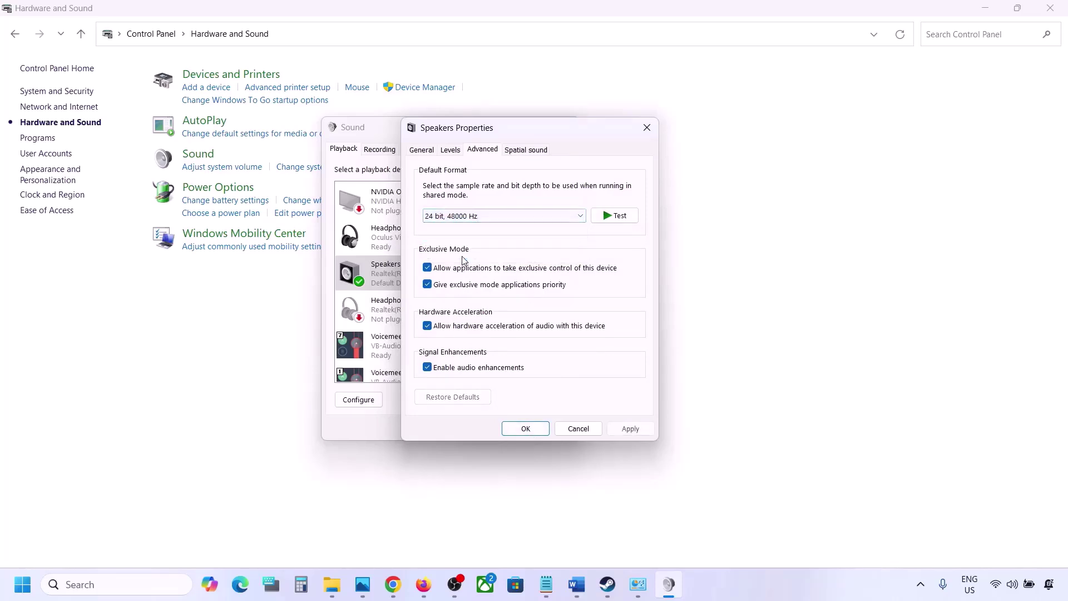
click(628, 429)
click(538, 431)
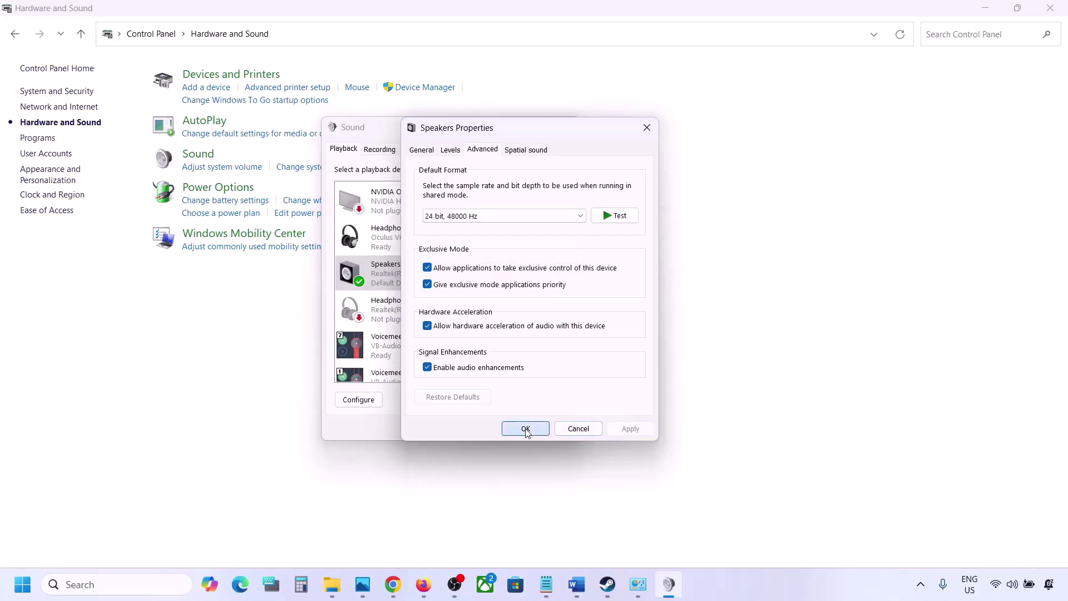
click(446, 425)
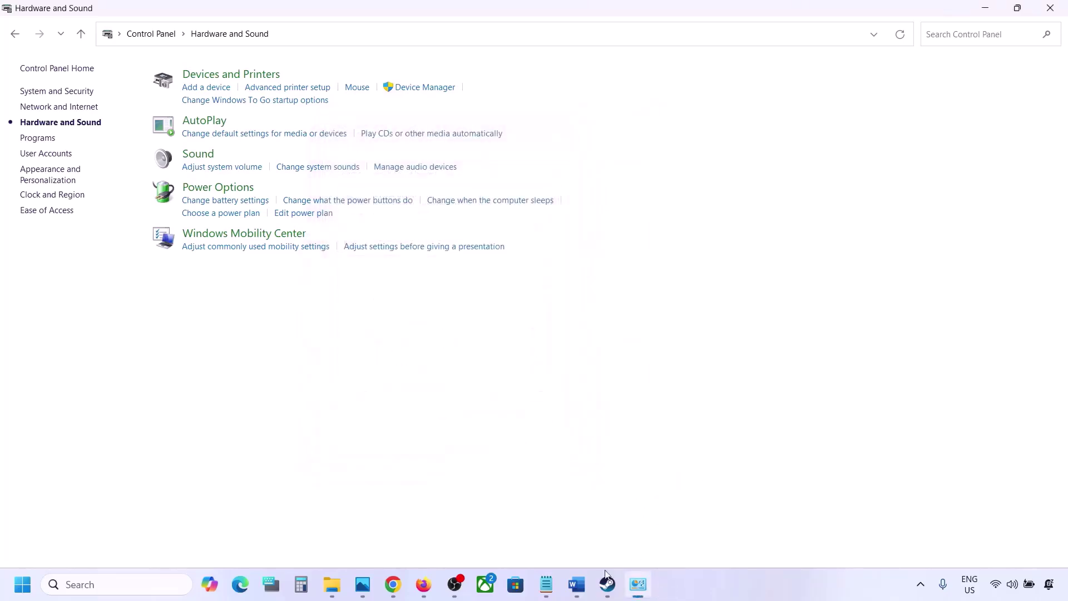
Step: Switch to the Word document and read the Step 5 controller instructions and the Step 6 spatial sound instruction
click(576, 584)
scroll(440, 352, down, 5)
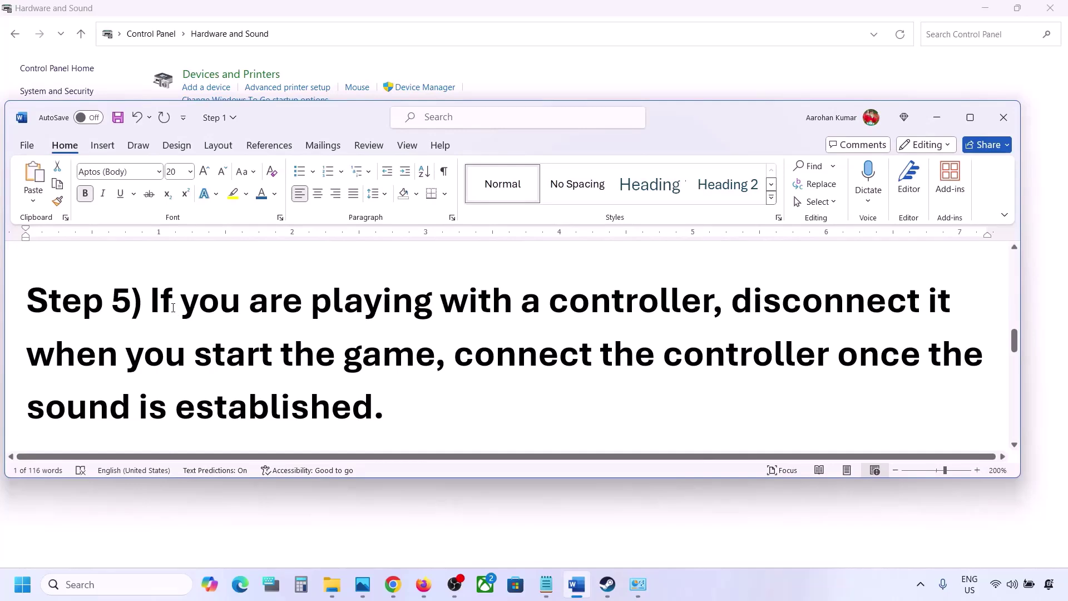
drag(173, 308, 375, 396)
click(727, 308)
click(375, 396)
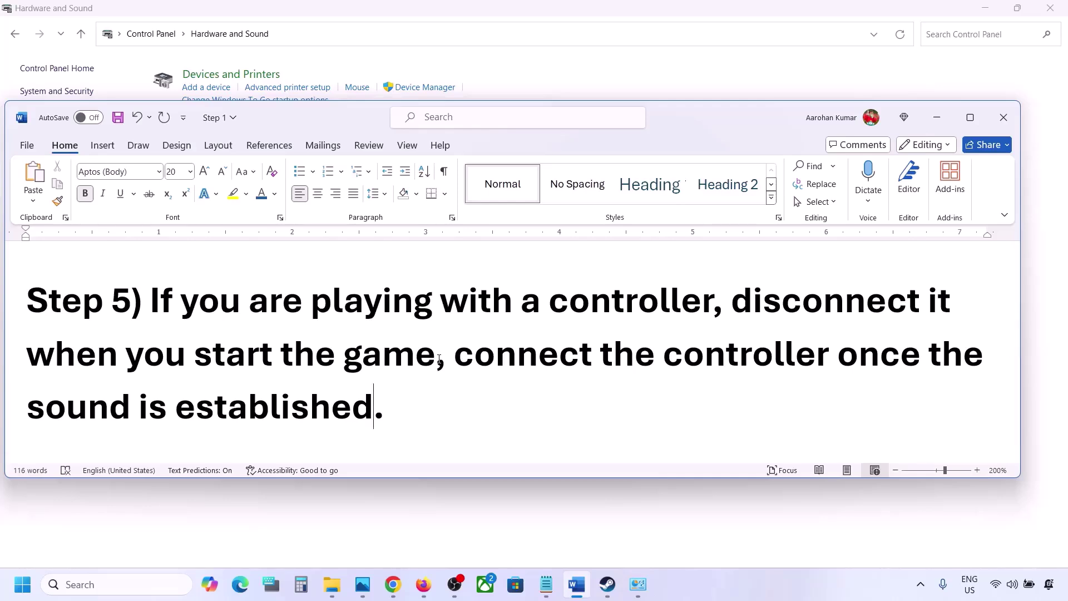
scroll(439, 359, down, 5)
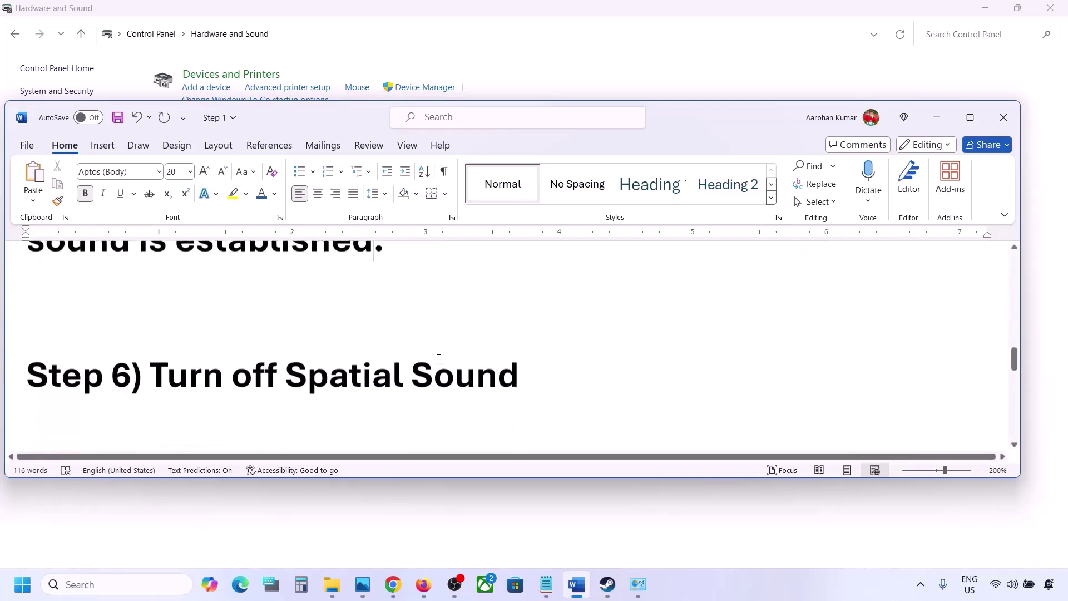
drag(171, 372, 504, 368)
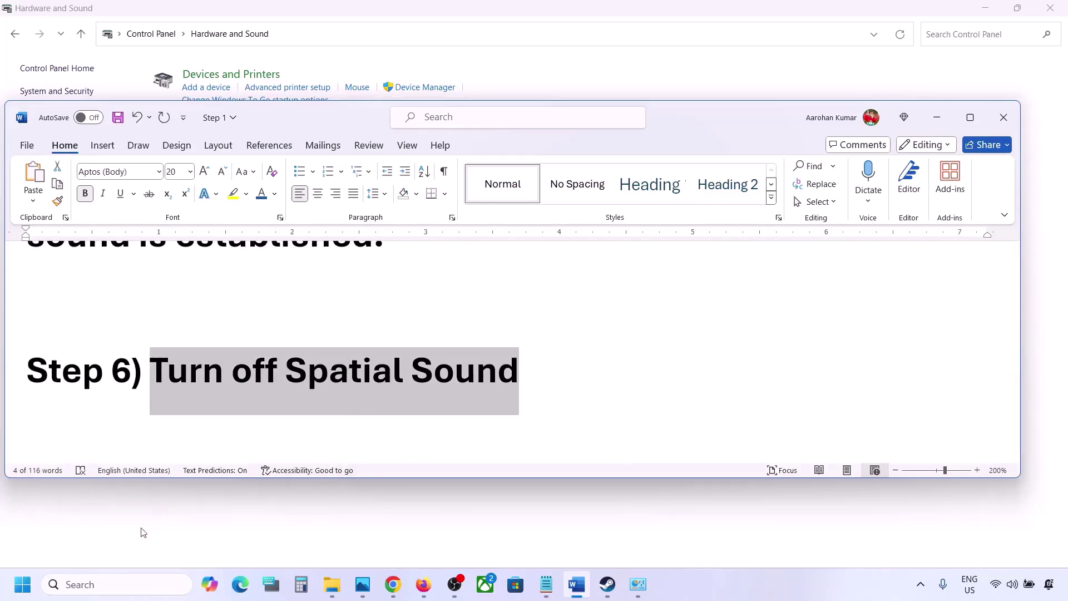
Step: Find and open Control Panel, bring up the Sound dialog from Hardware and Sound, and move it clear of the window's edge
click(104, 584)
text(control)
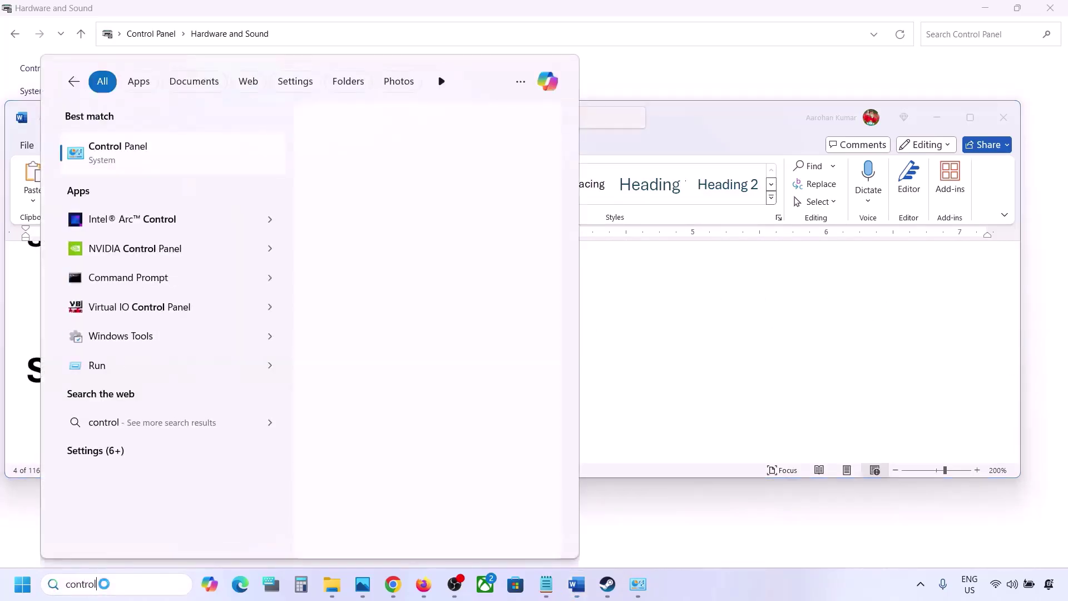
key(Return)
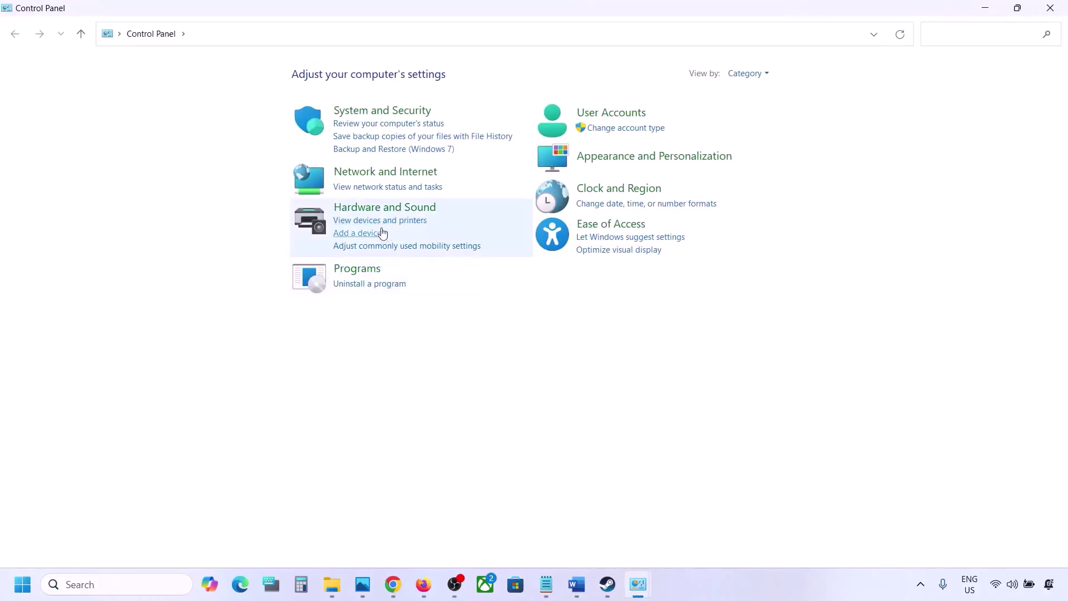
click(373, 207)
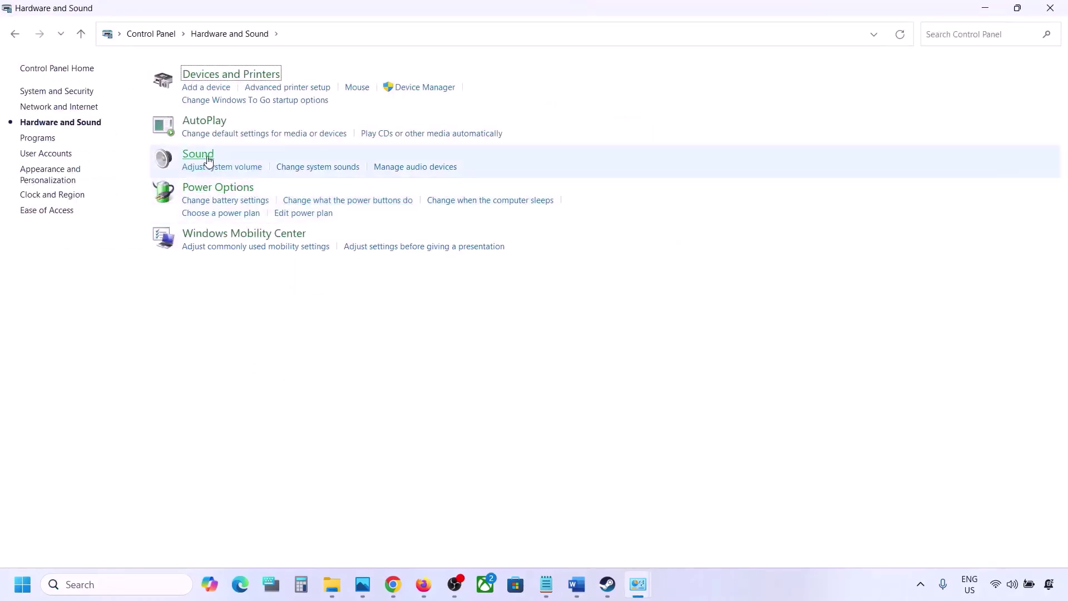
click(206, 159)
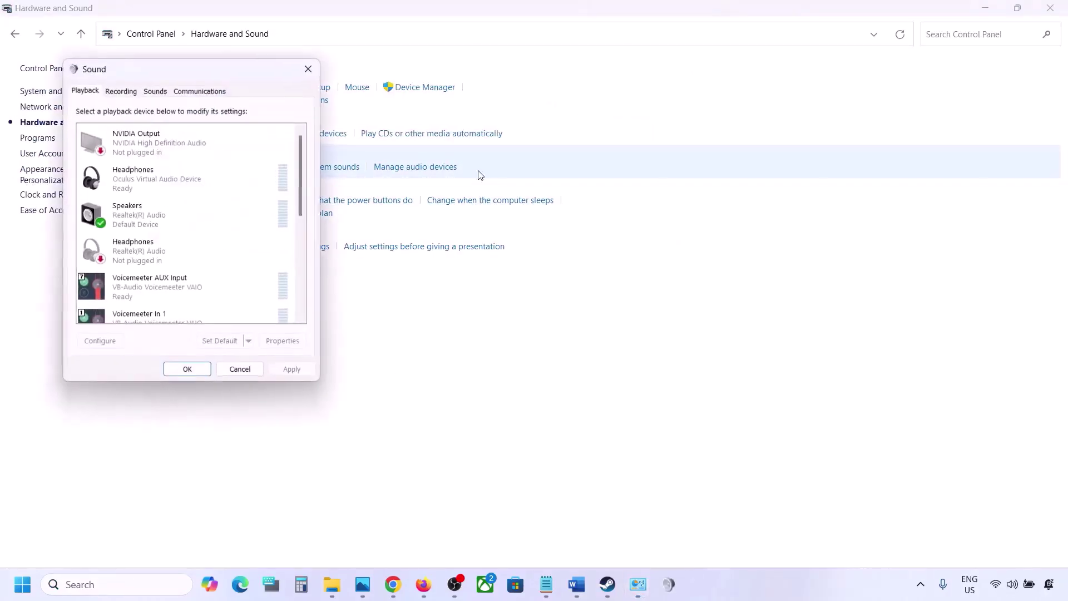
drag(211, 78, 461, 129)
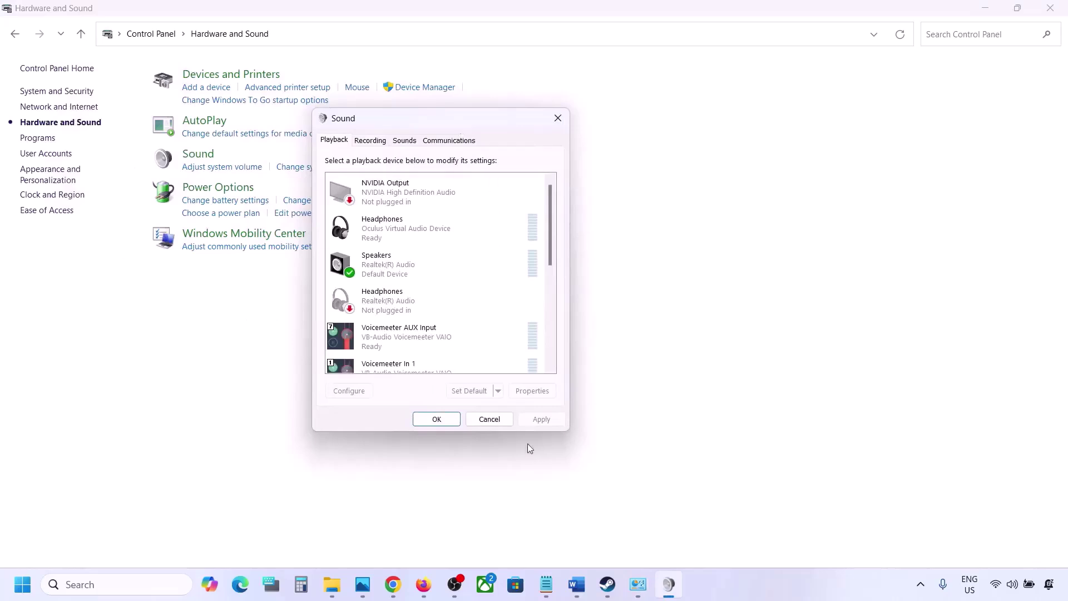
Step: Set the Realtek Speakers' spatial sound format to Off in their properties, apply it, and close both sound dialogs
click(397, 272)
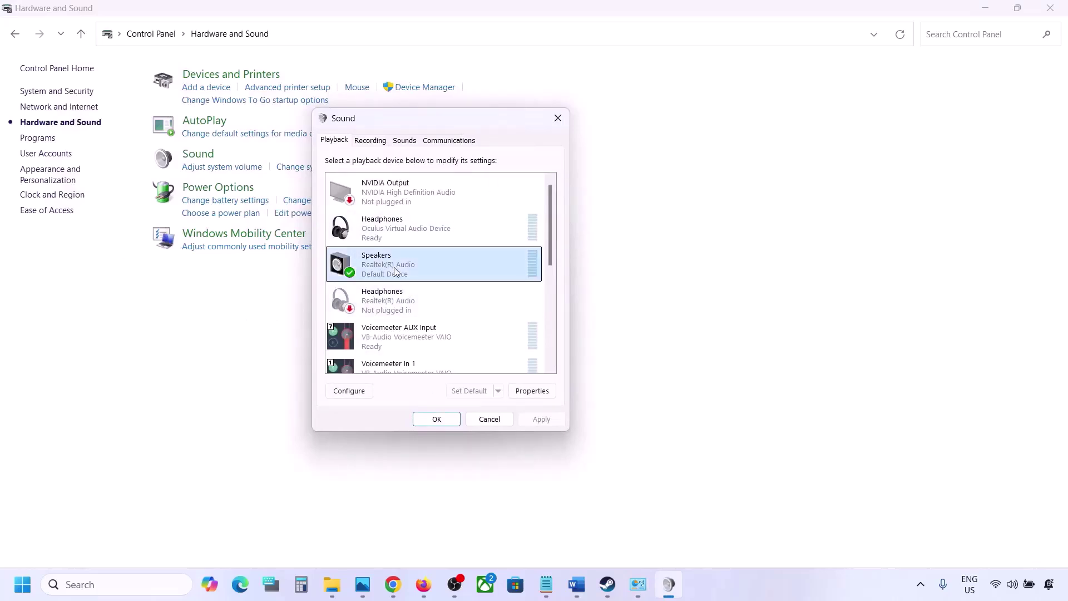
right_click(409, 265)
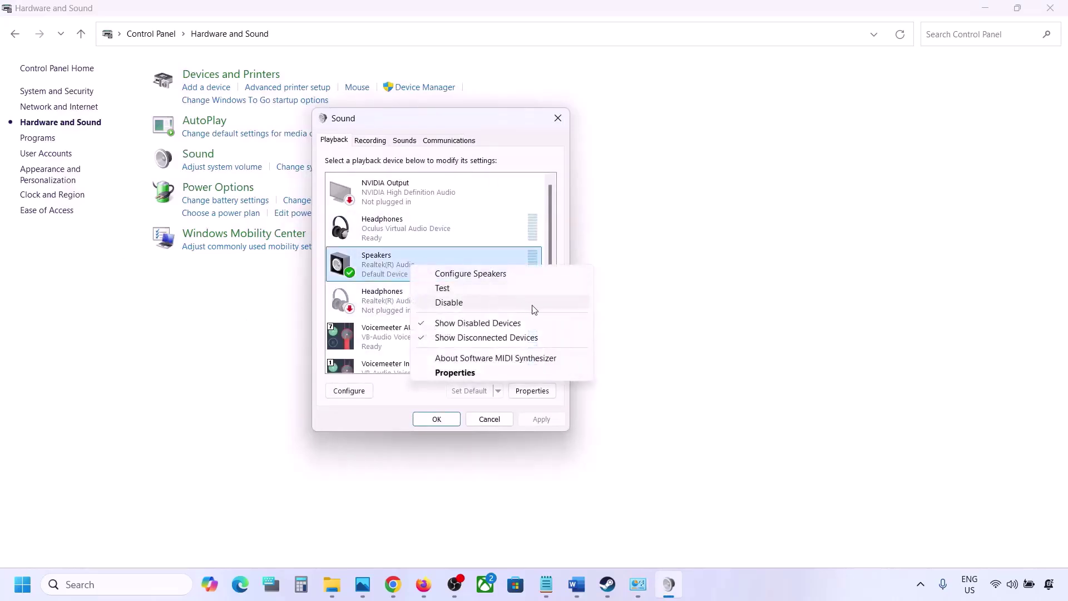
click(454, 373)
click(466, 194)
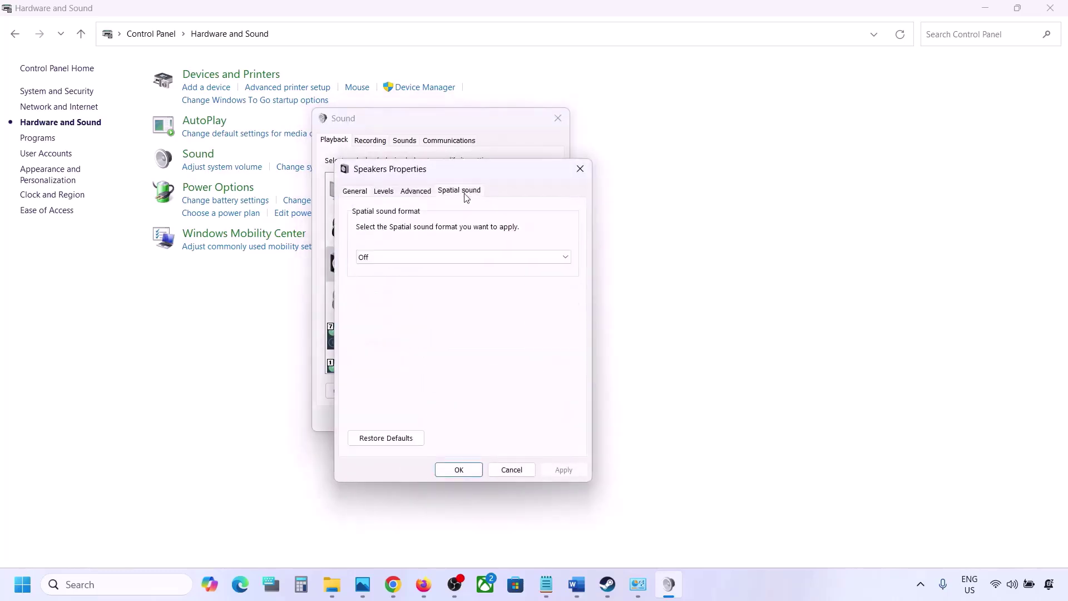
click(399, 256)
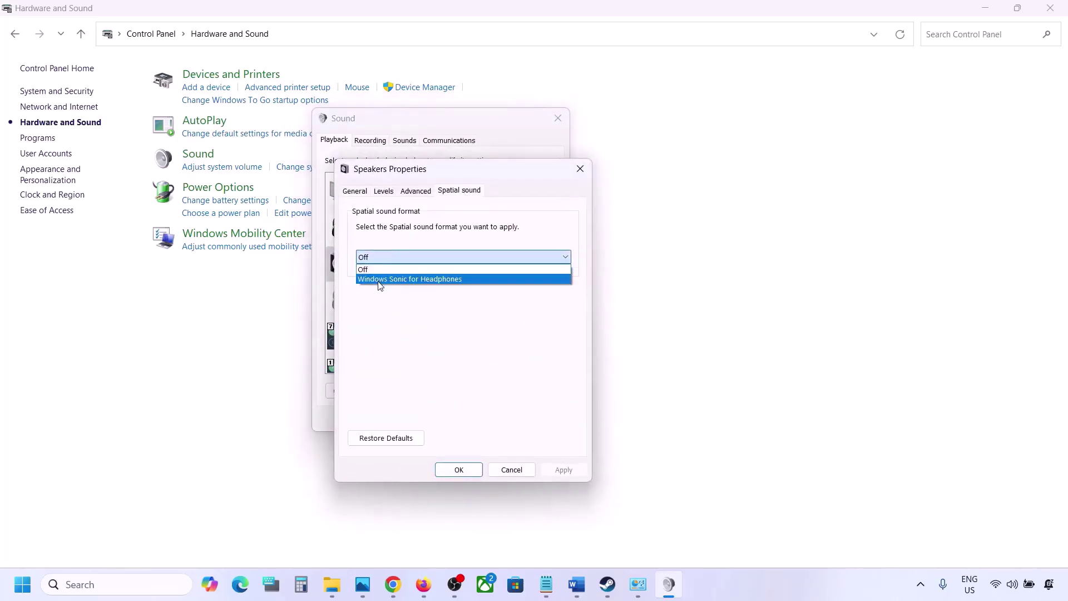
click(370, 272)
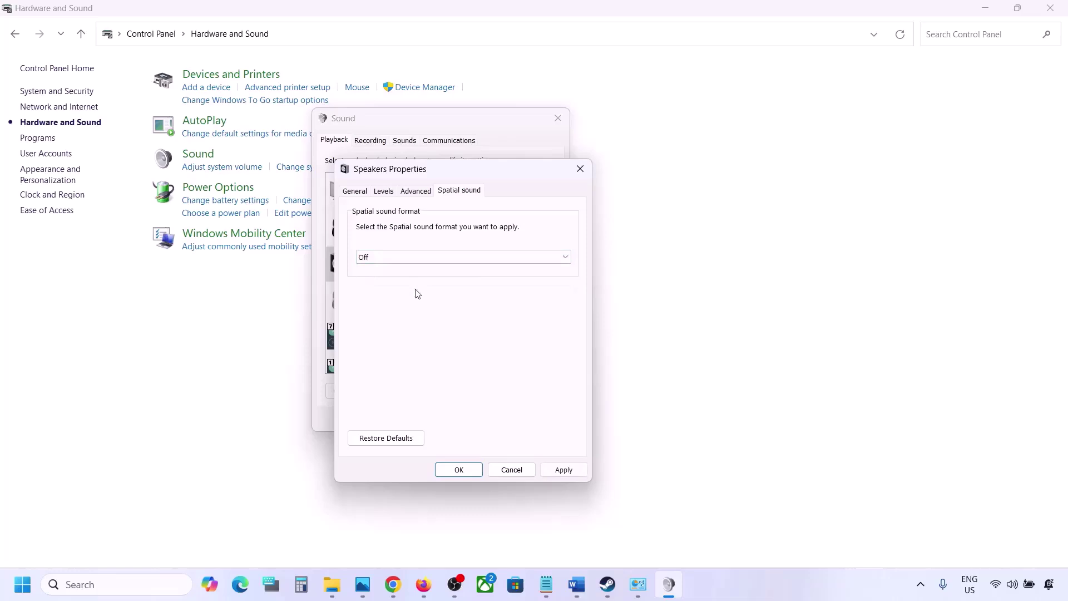
click(562, 471)
click(464, 470)
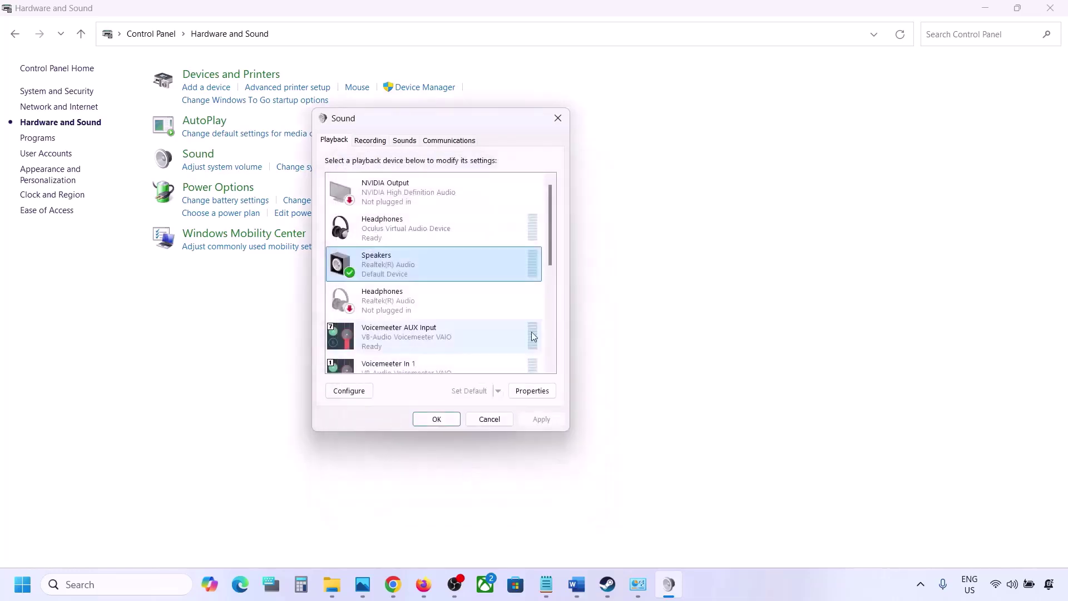
click(451, 420)
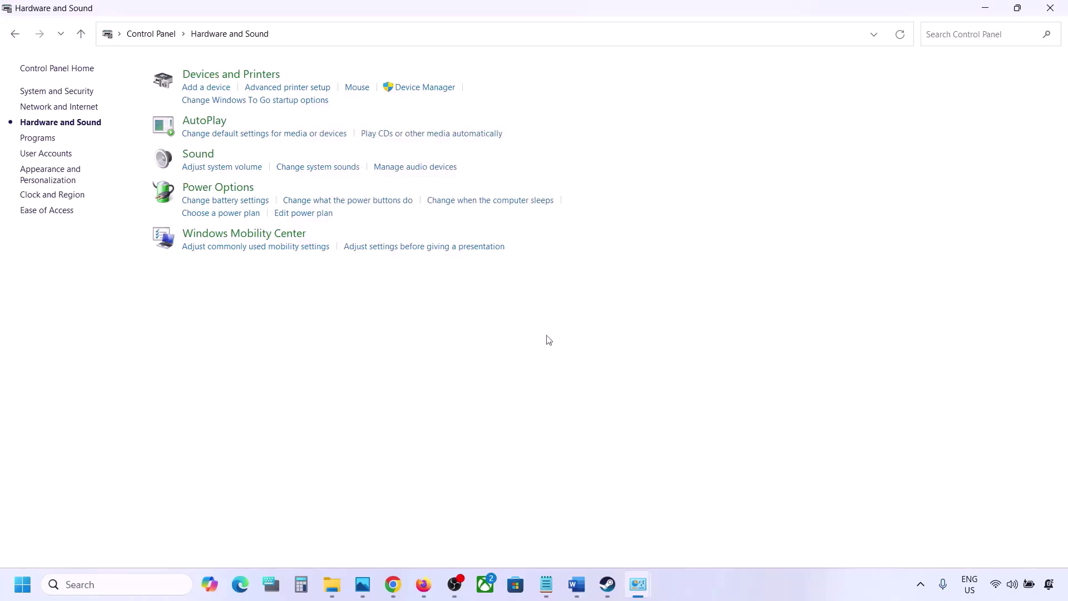
Step: Switch back to Word, maximize the document, and read the Step 7 instructions on disabling Oculus and Voicemeeter audio devices
key(alt+Tab)
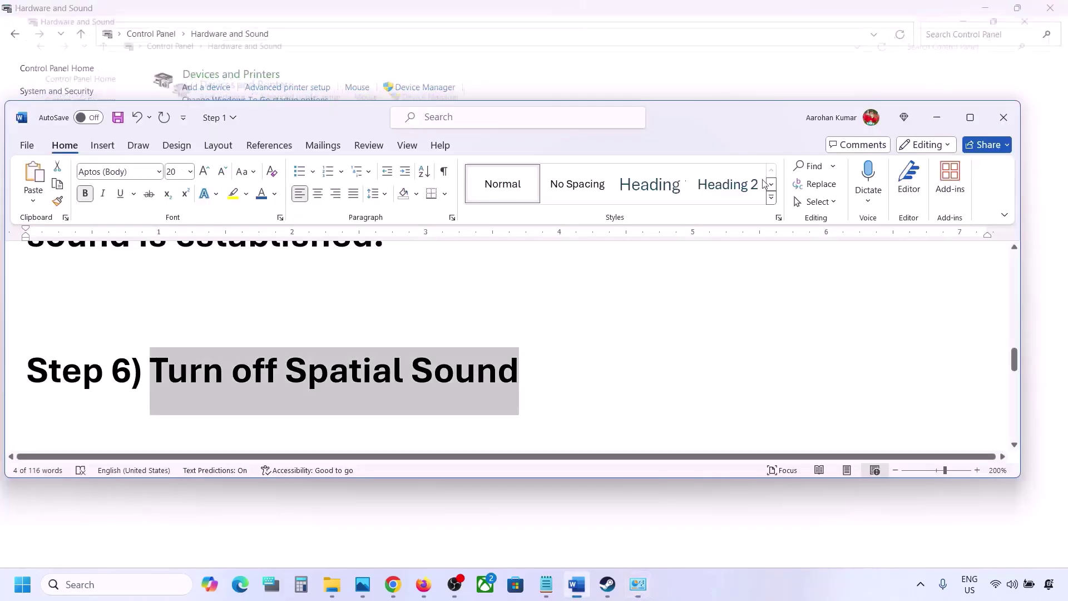
scroll(490, 367, down, 3)
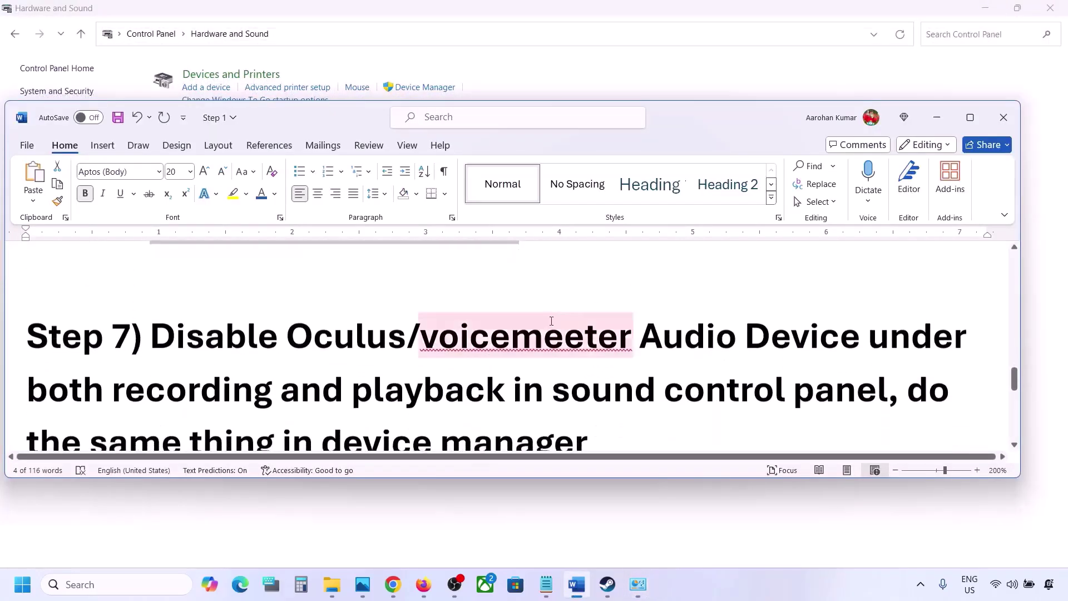
click(971, 117)
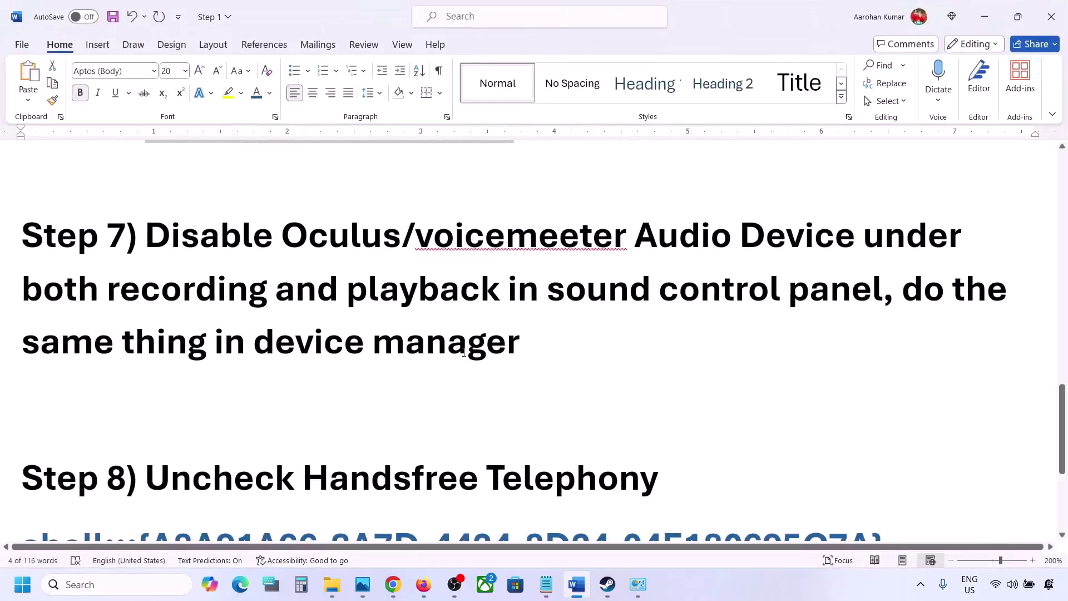
scroll(464, 352, up, 2)
drag(284, 354, 591, 359)
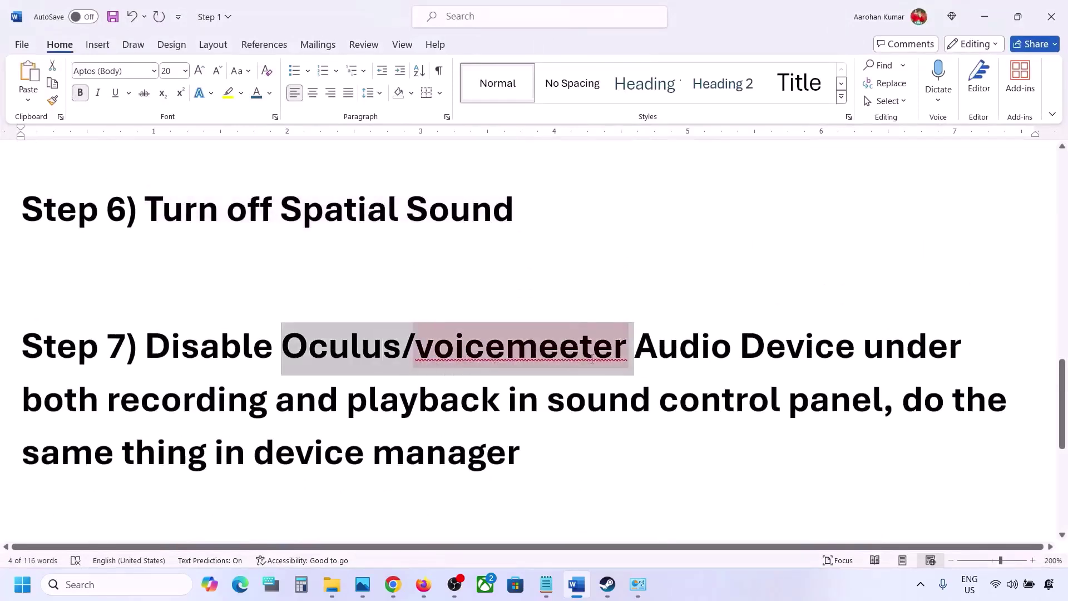
click(681, 355)
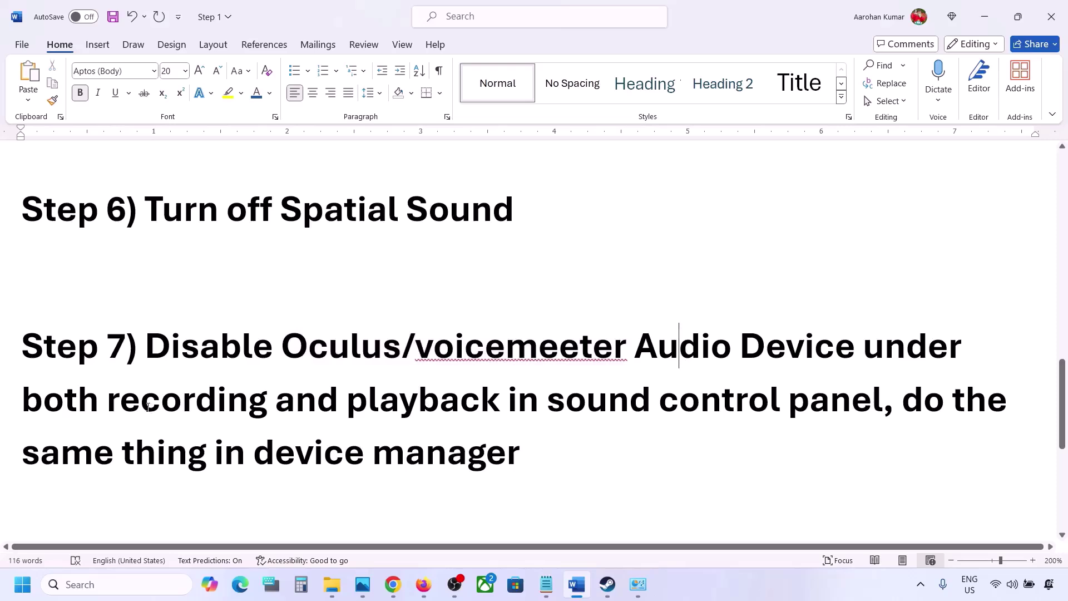
drag(282, 327, 785, 407)
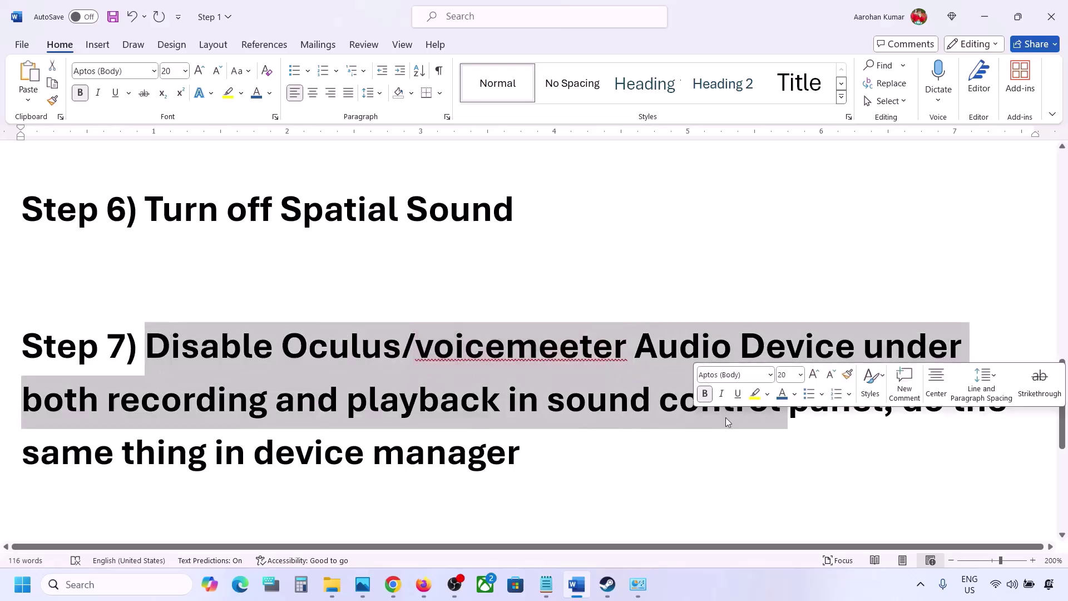
drag(140, 452, 556, 465)
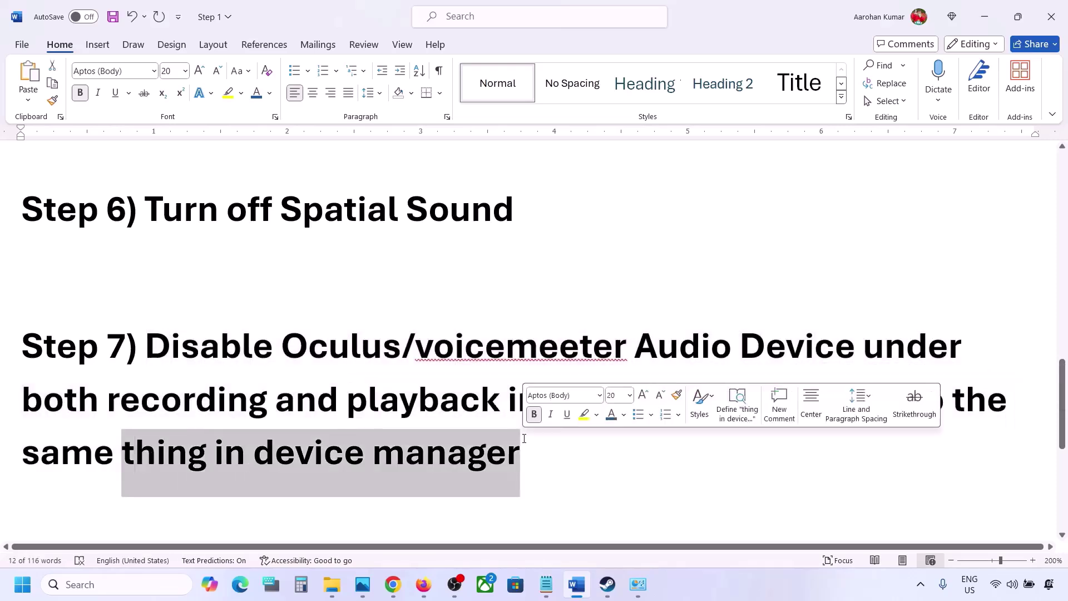
Step: Find and open Control Panel, bring up the Sound dialog from Hardware and Sound, and move it toward the screen's middle
click(109, 581)
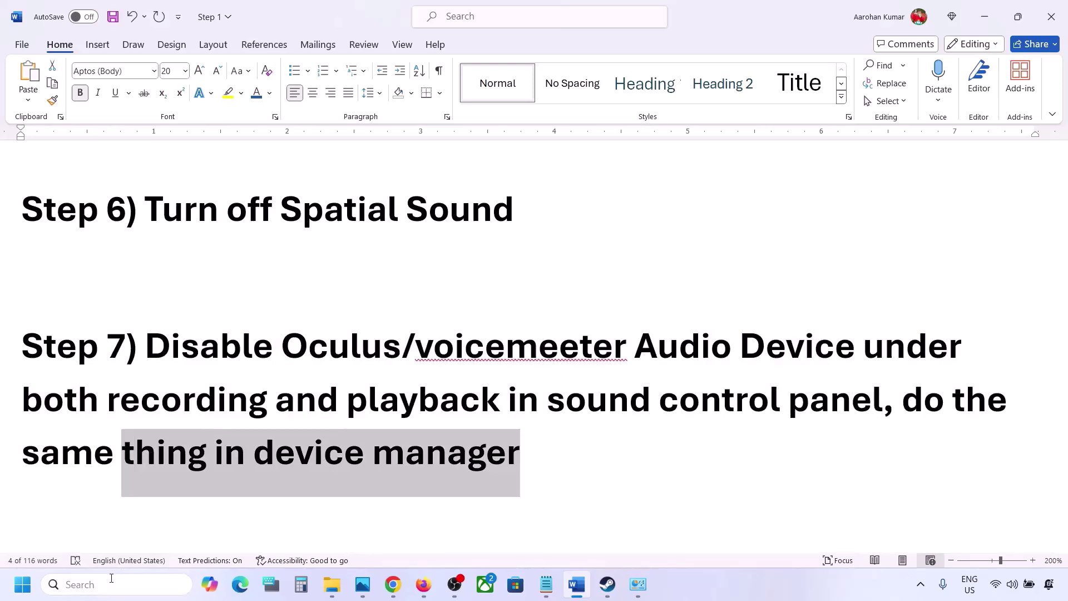
text(contr)
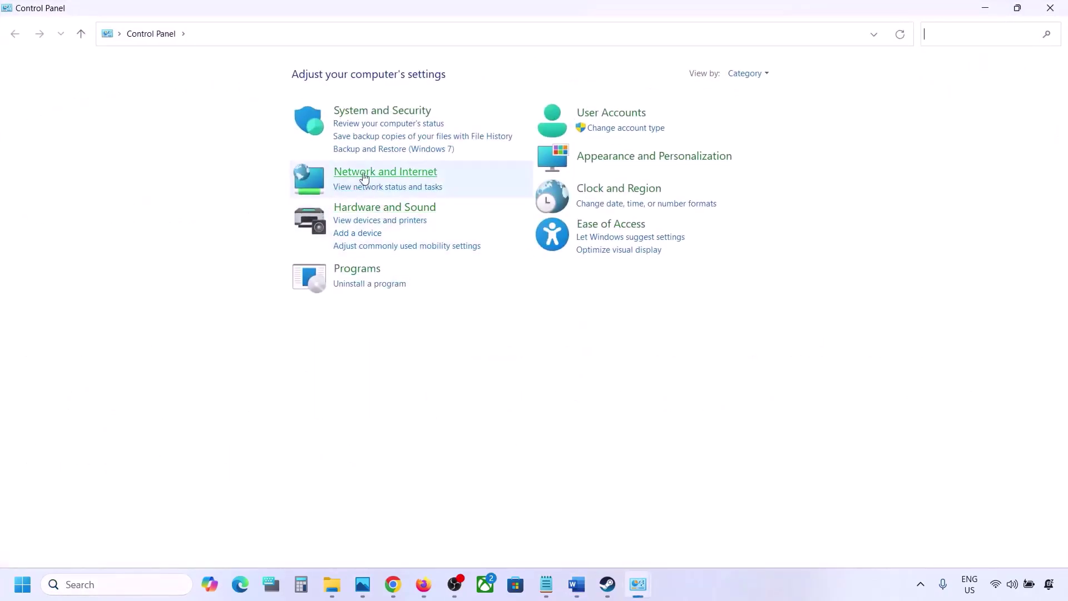
click(362, 209)
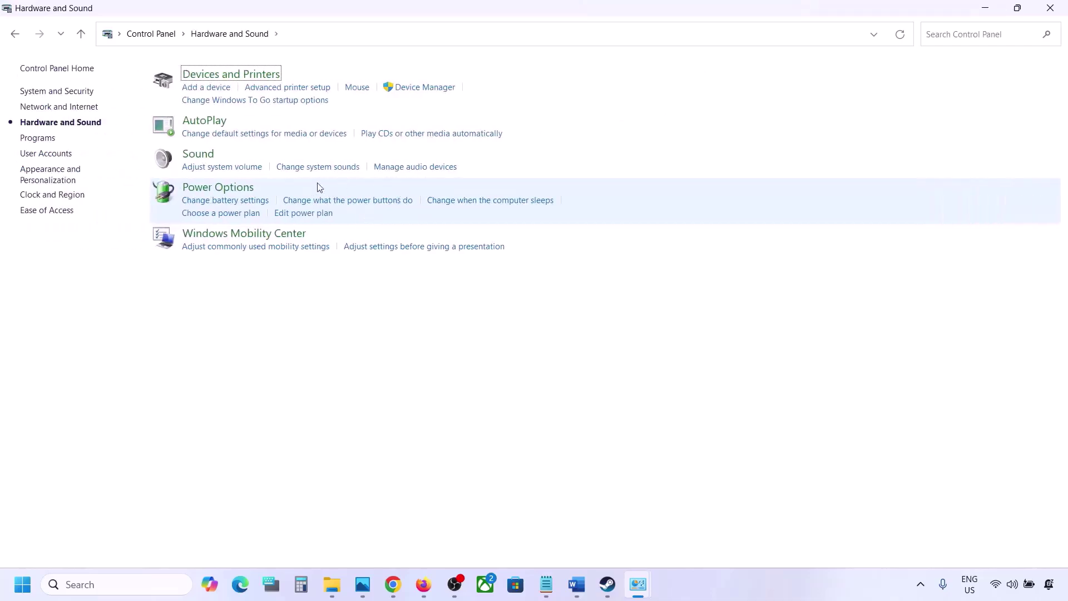
click(199, 155)
drag(210, 91, 625, 118)
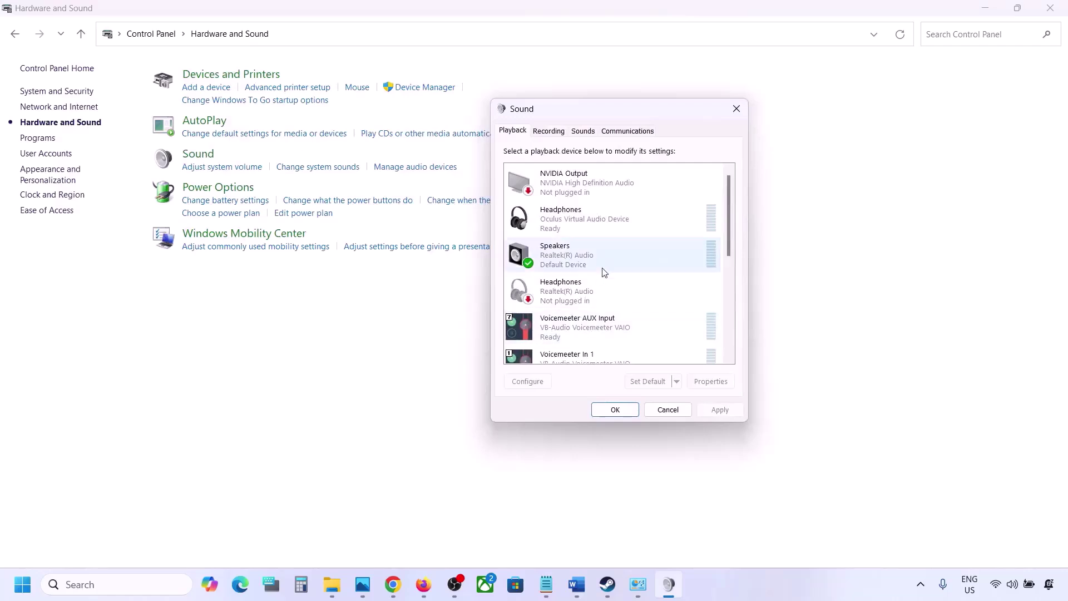
Step: Look through the playback devices and disable the Oculus Virtual Audio Device headphones
scroll(604, 272, down, 5)
scroll(605, 272, up, 5)
click(591, 259)
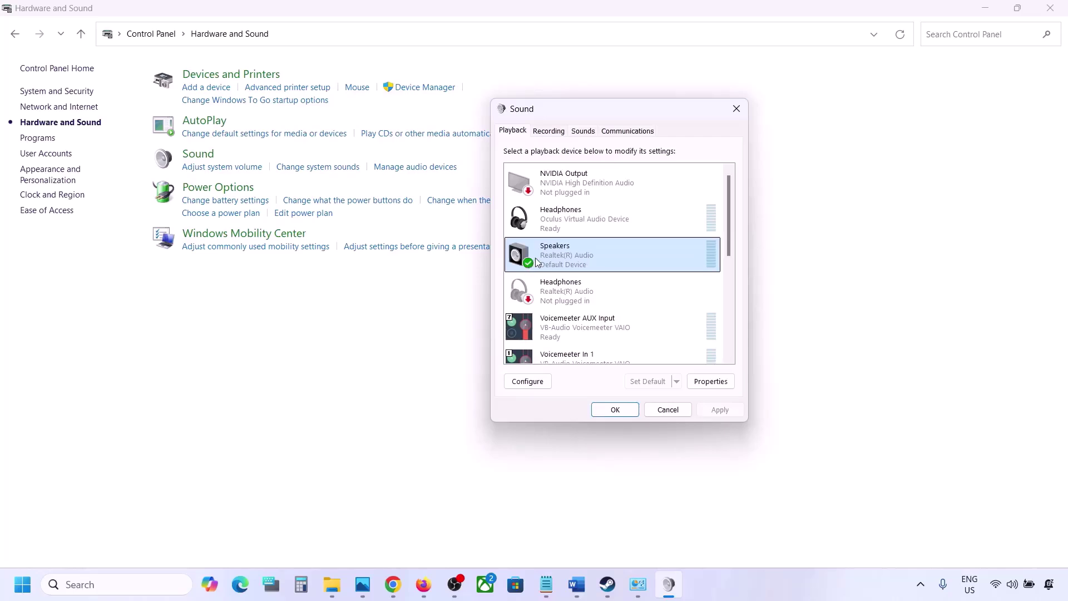
scroll(582, 342, down, 2)
scroll(583, 343, down, 3)
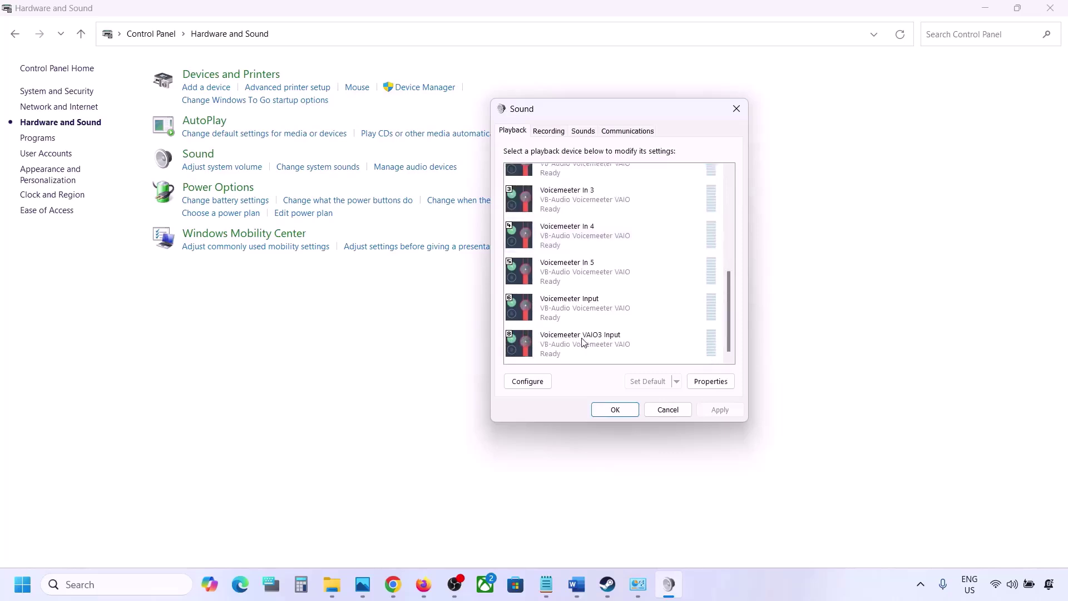
scroll(615, 317, up, 4)
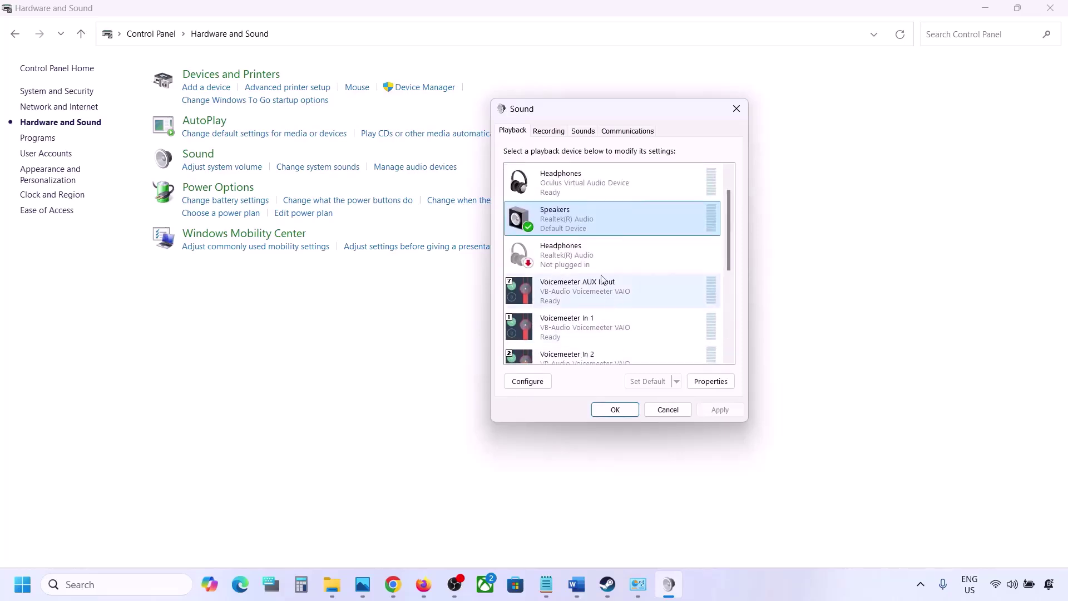
scroll(565, 196, up, 1)
click(568, 191)
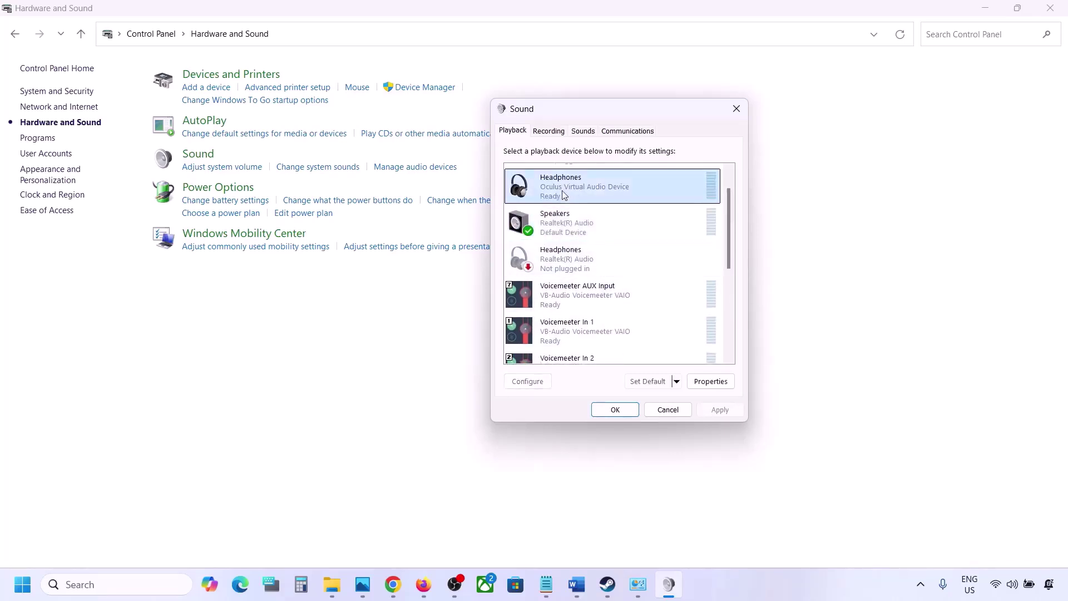
right_click(569, 189)
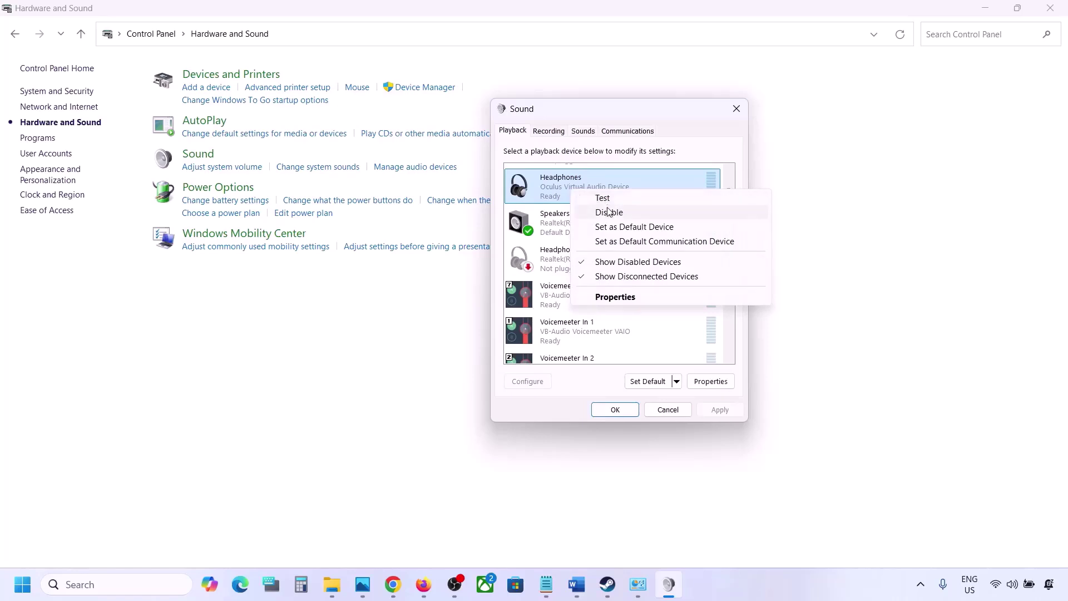
click(608, 212)
Step: Check the options offered for the disabled Oculus Virtual Audio Device headphones and dismiss them without choosing any
scroll(593, 241, down, 1)
scroll(593, 242, down, 2)
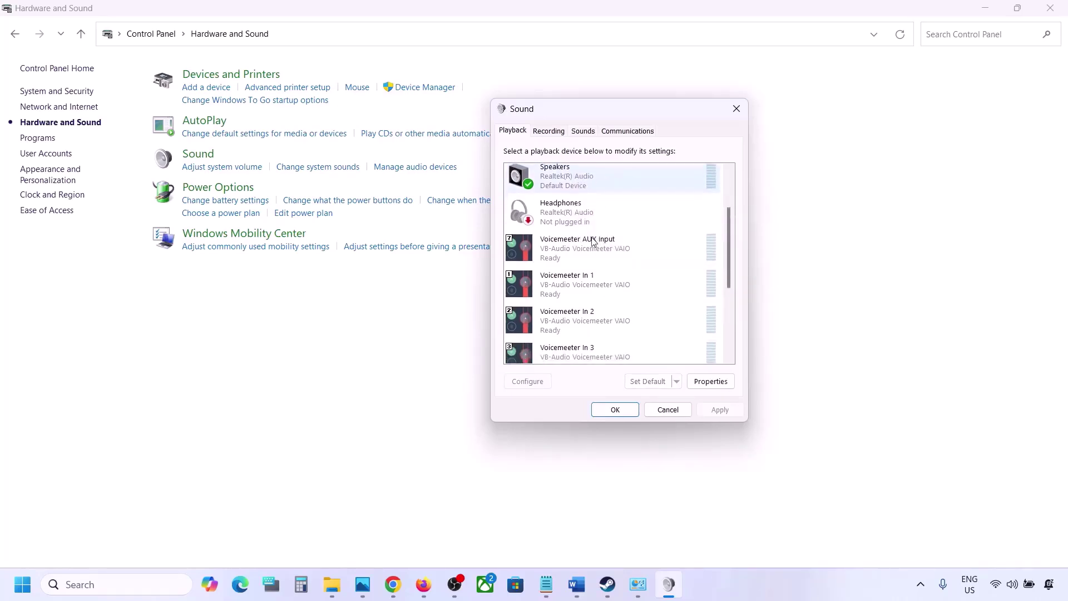
scroll(591, 242, up, 4)
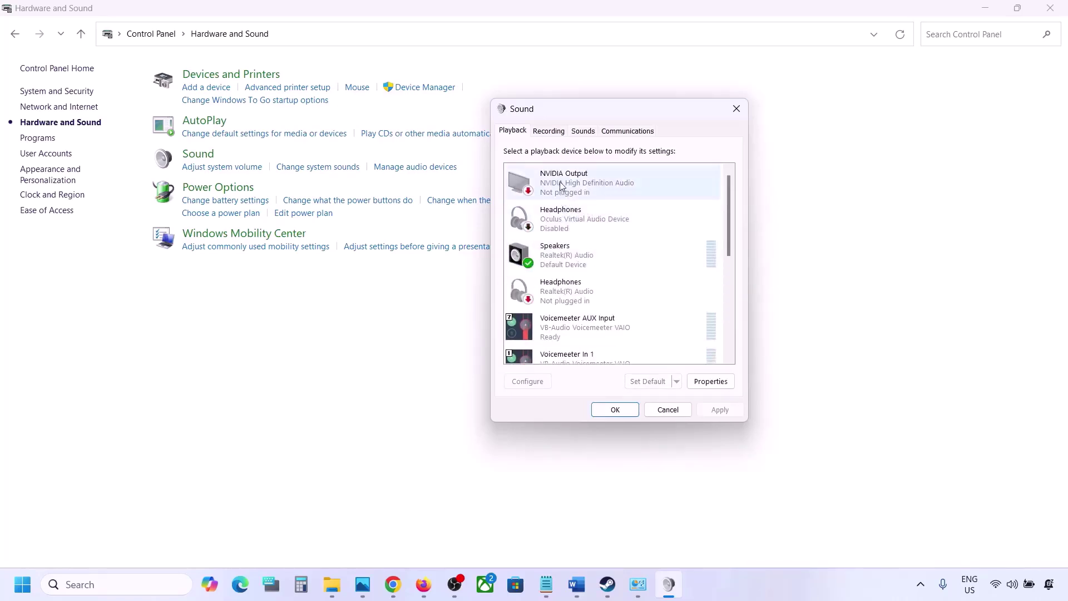
right_click(569, 208)
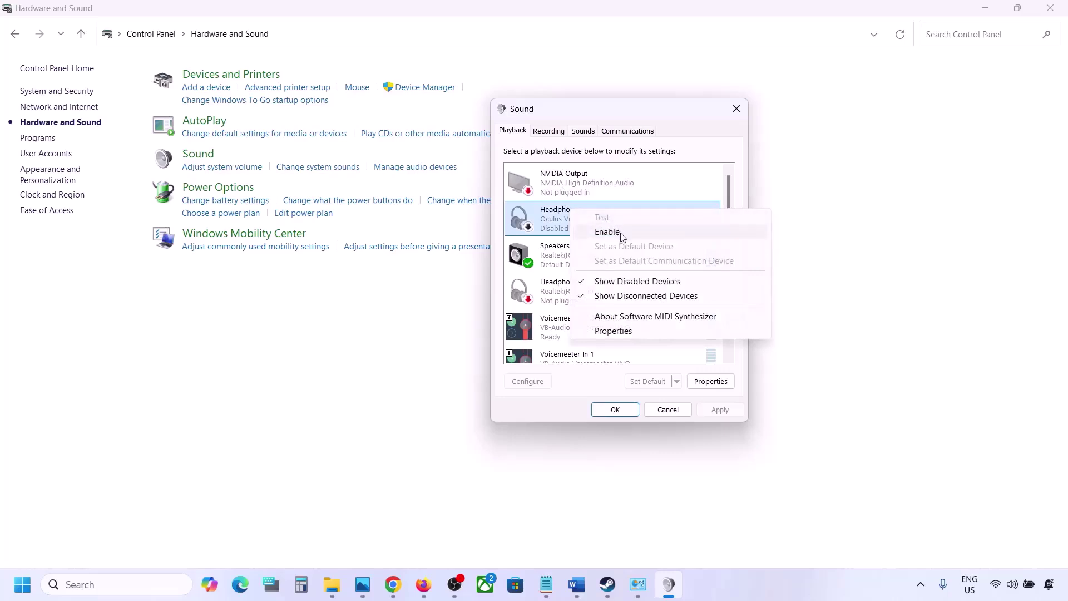
click(560, 231)
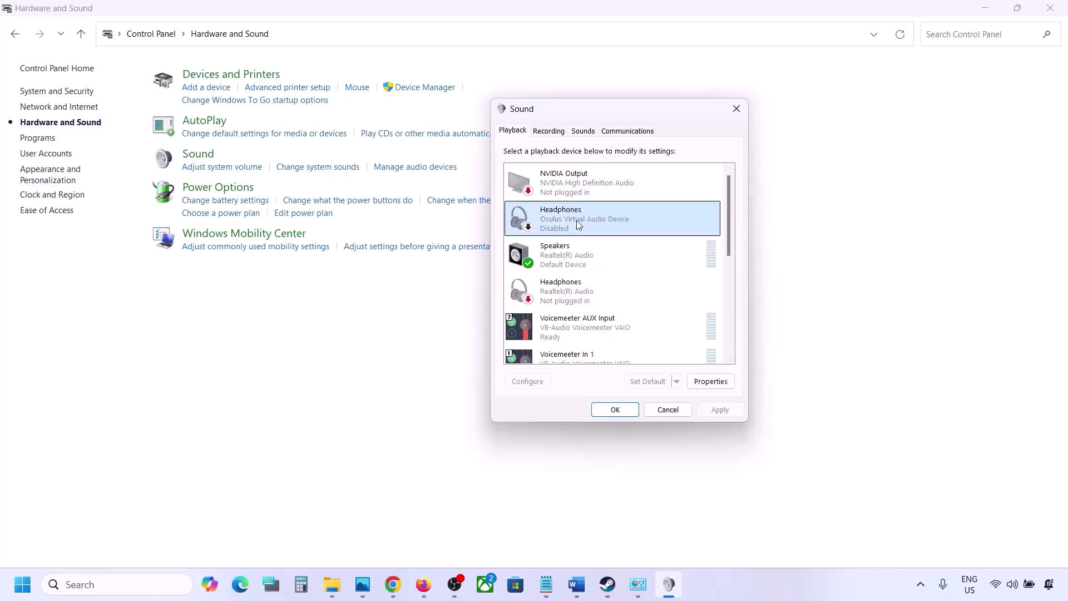
Step: Disable the Voicemeeter AUX Input and Voicemeeter In 1 playback devices
scroll(570, 236, down, 1)
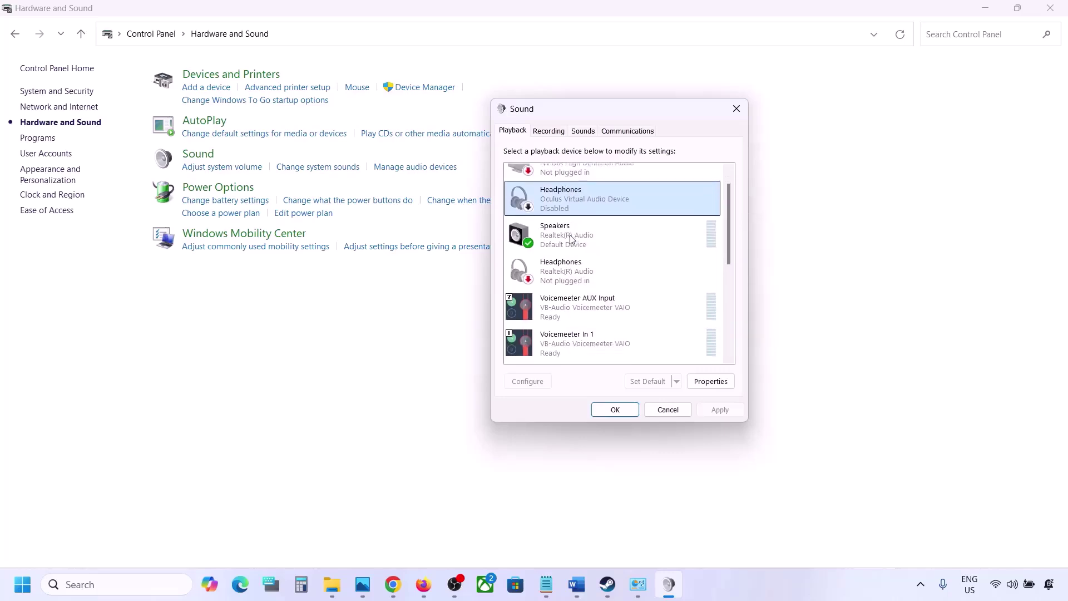
click(567, 257)
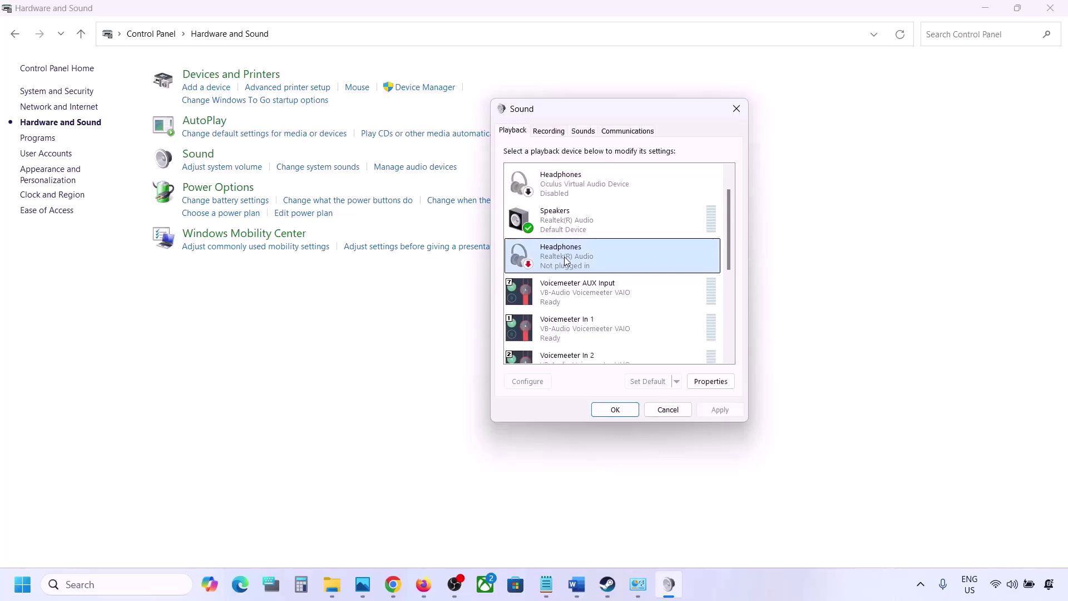
scroll(564, 256, down, 1)
click(576, 266)
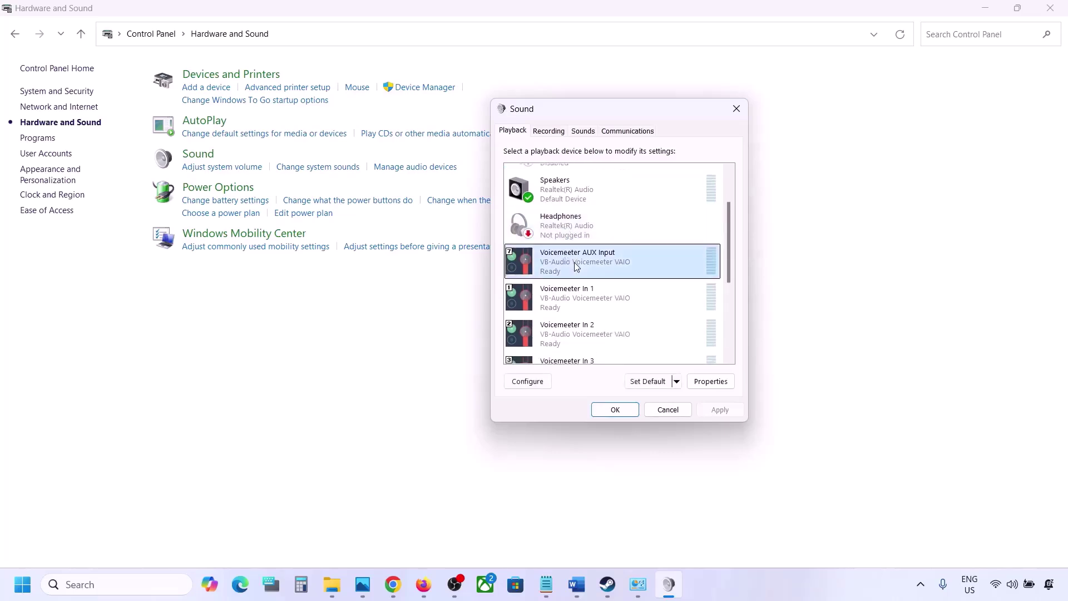
right_click(576, 266)
click(612, 298)
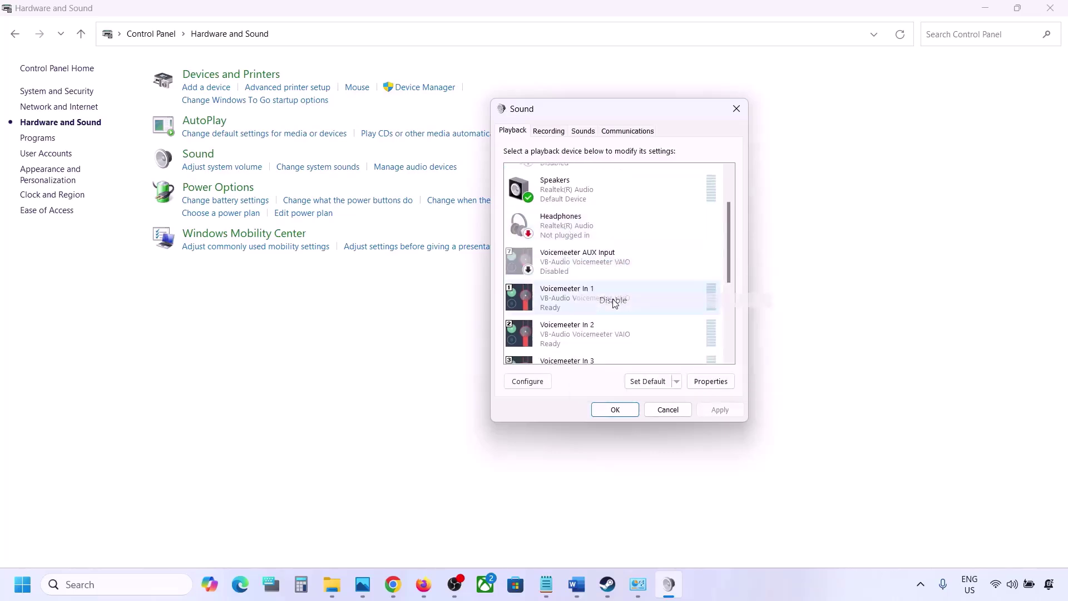
right_click(582, 303)
click(626, 345)
Step: Disable the Voicemeeter In 2 and Voicemeeter In 3 playback devices
scroll(627, 341, down, 1)
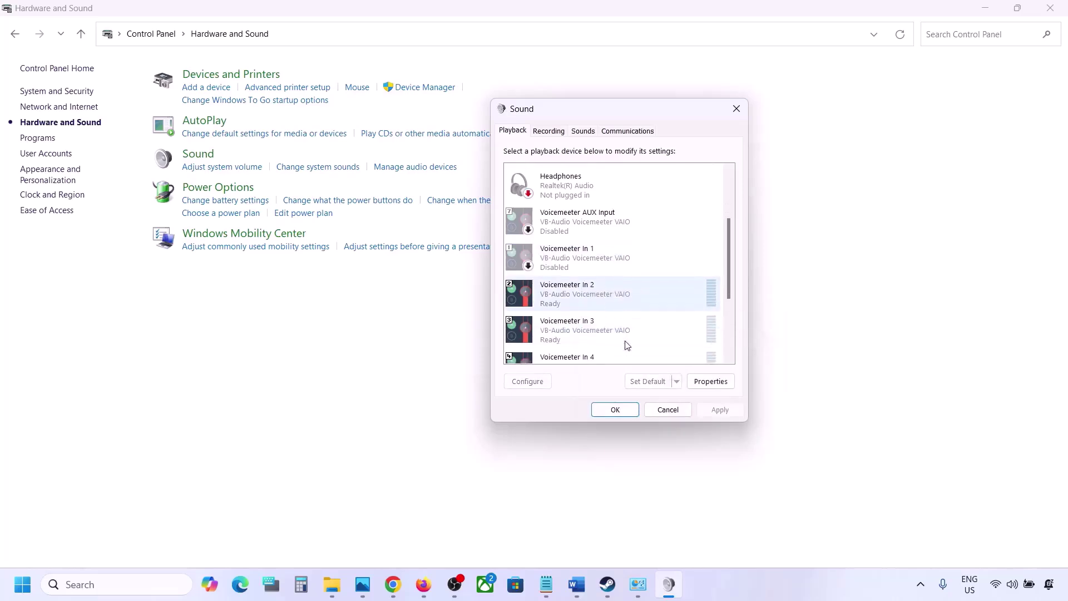
right_click(587, 303)
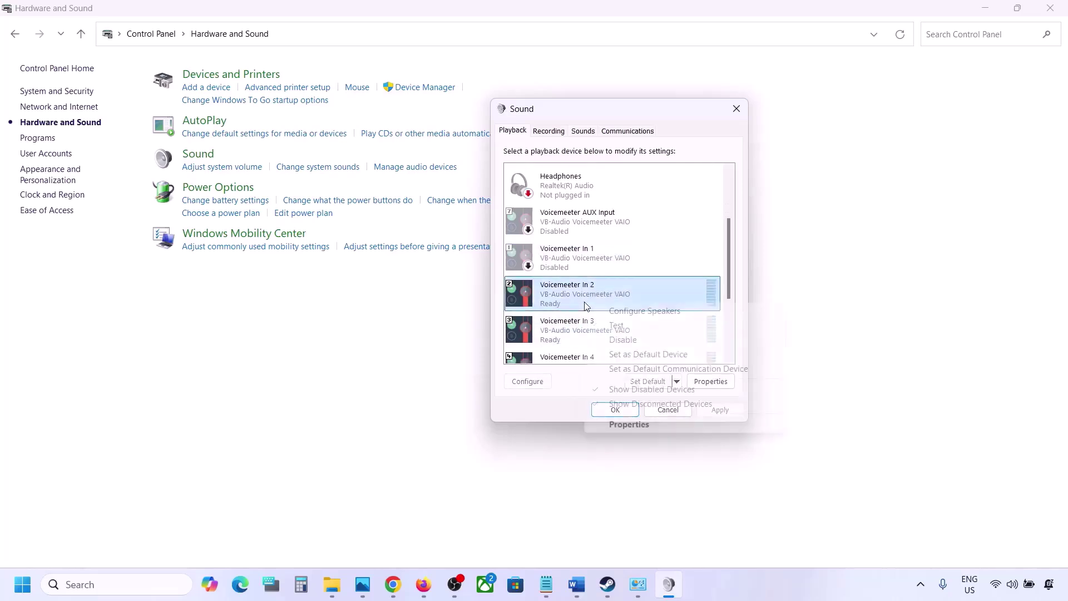
click(624, 340)
right_click(576, 335)
click(612, 373)
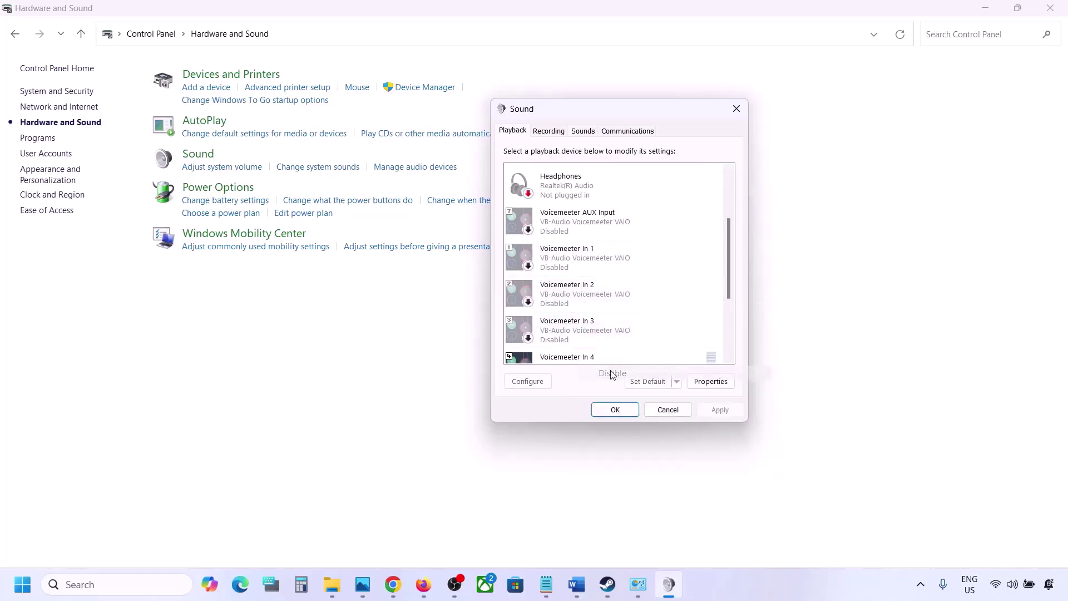
Step: Disable the Voicemeeter Input, Voicemeeter In 5, Voicemeeter In 4 and Voicemeeter VAIO3 Input playback devices
scroll(612, 356, down, 4)
right_click(569, 308)
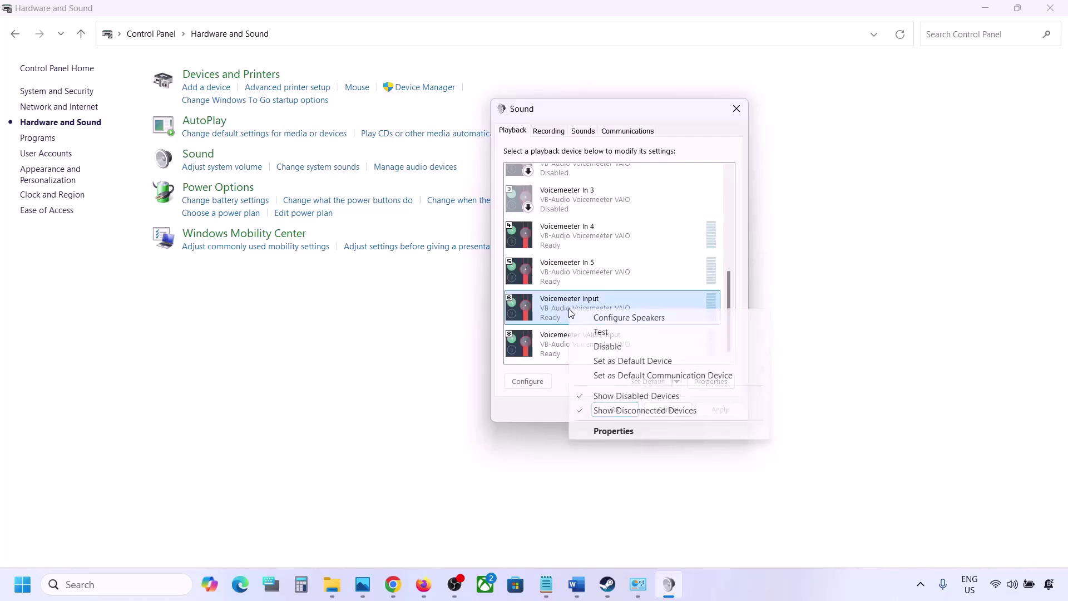
click(609, 347)
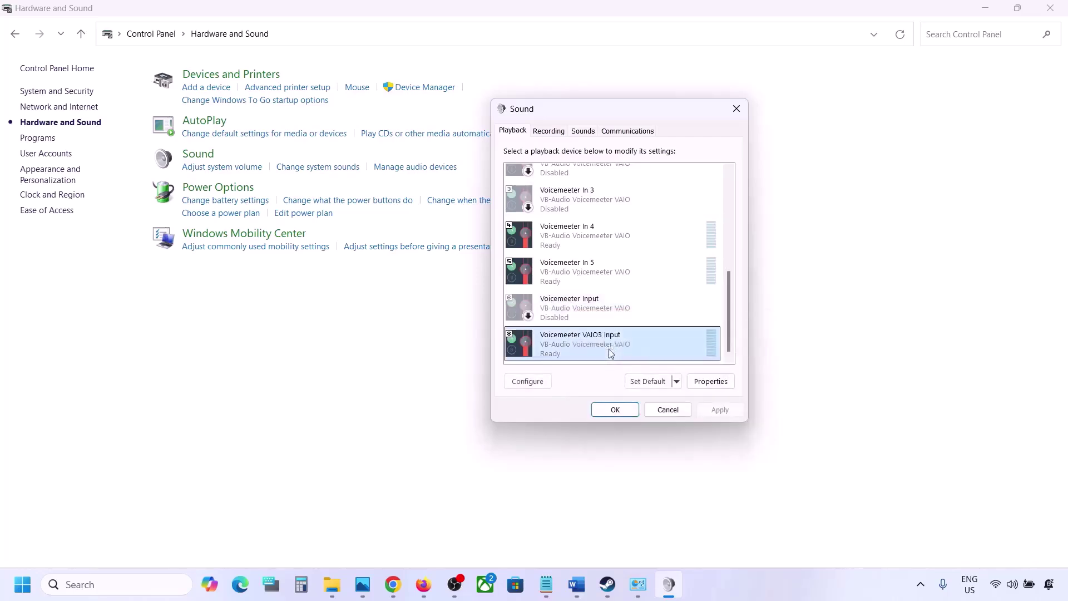
right_click(559, 276)
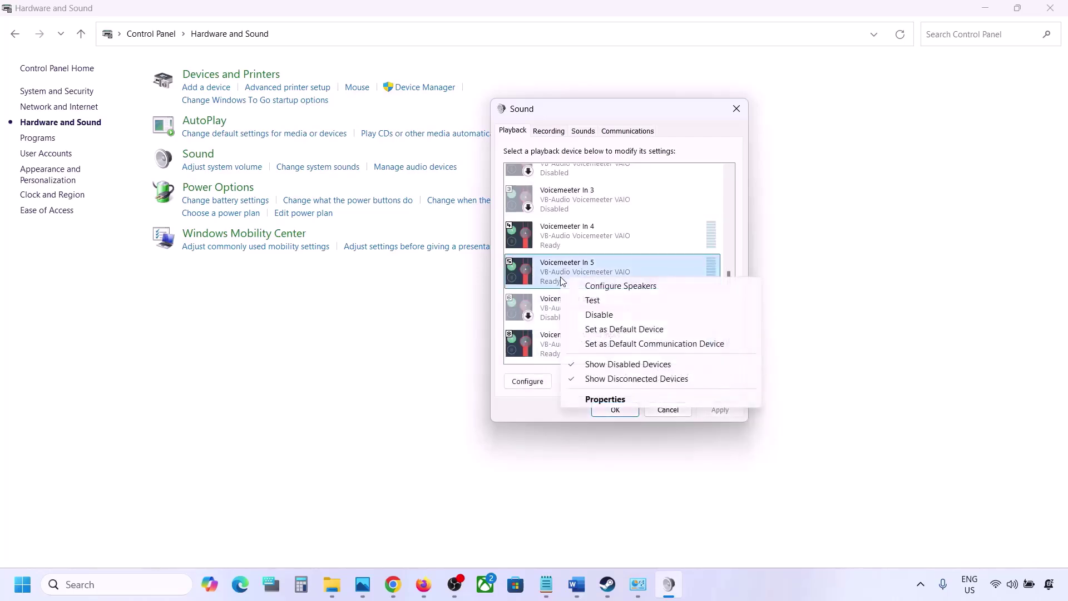
click(599, 315)
right_click(567, 238)
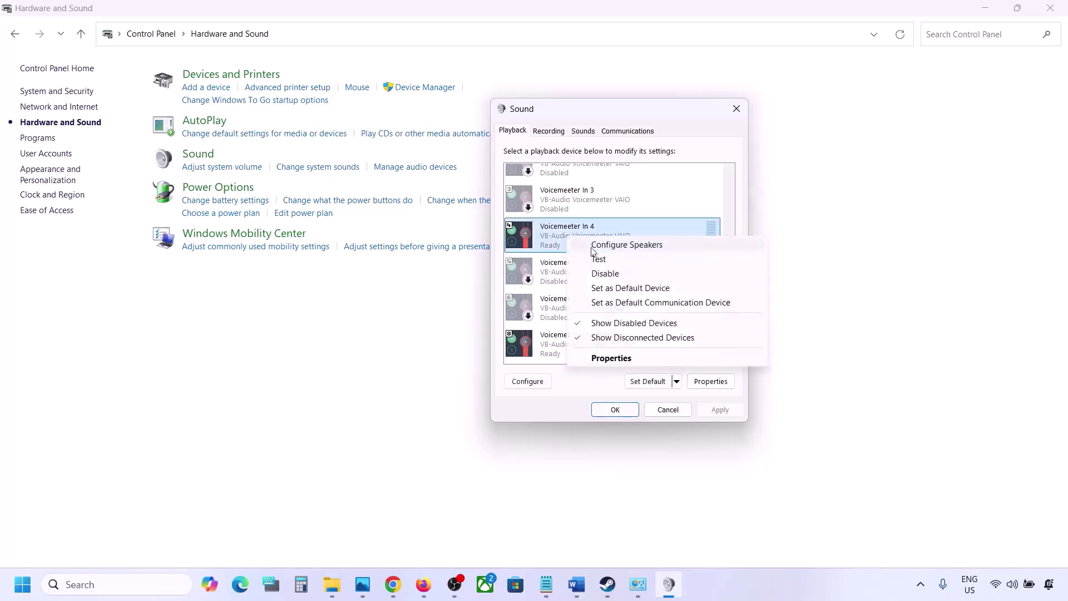
click(598, 273)
right_click(566, 339)
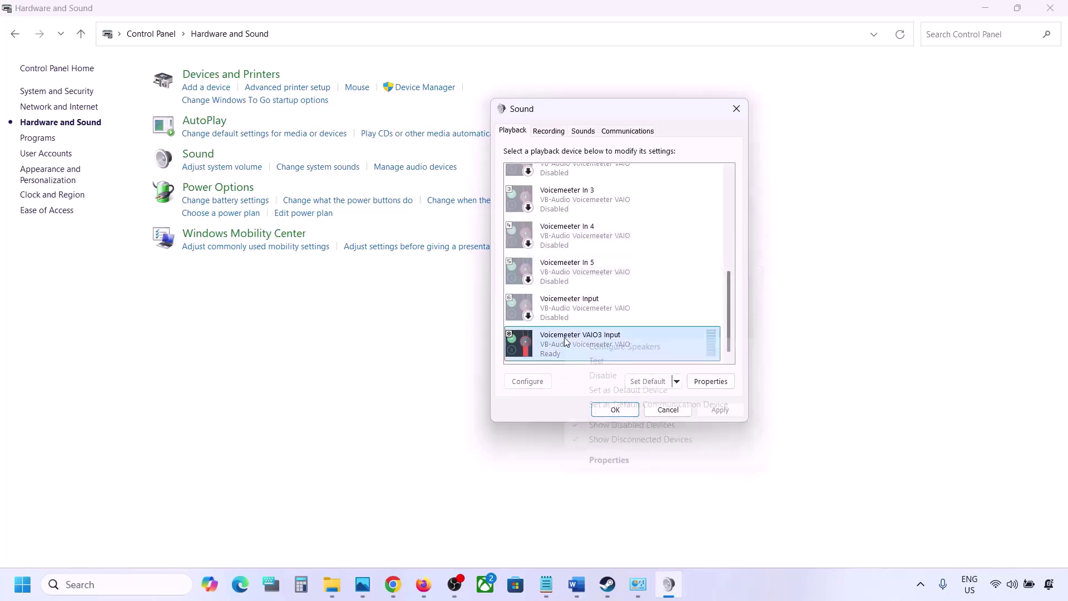
click(604, 376)
Step: Review the playback list, check the options offered for the Realtek Speakers, and dismiss them without choosing any
scroll(571, 236, up, 10)
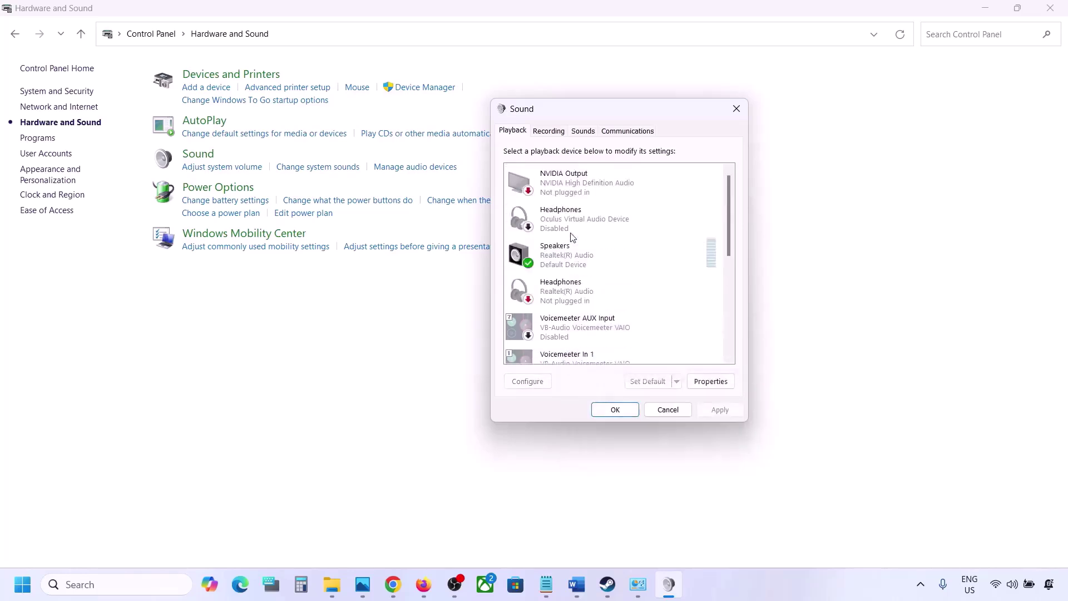
click(590, 256)
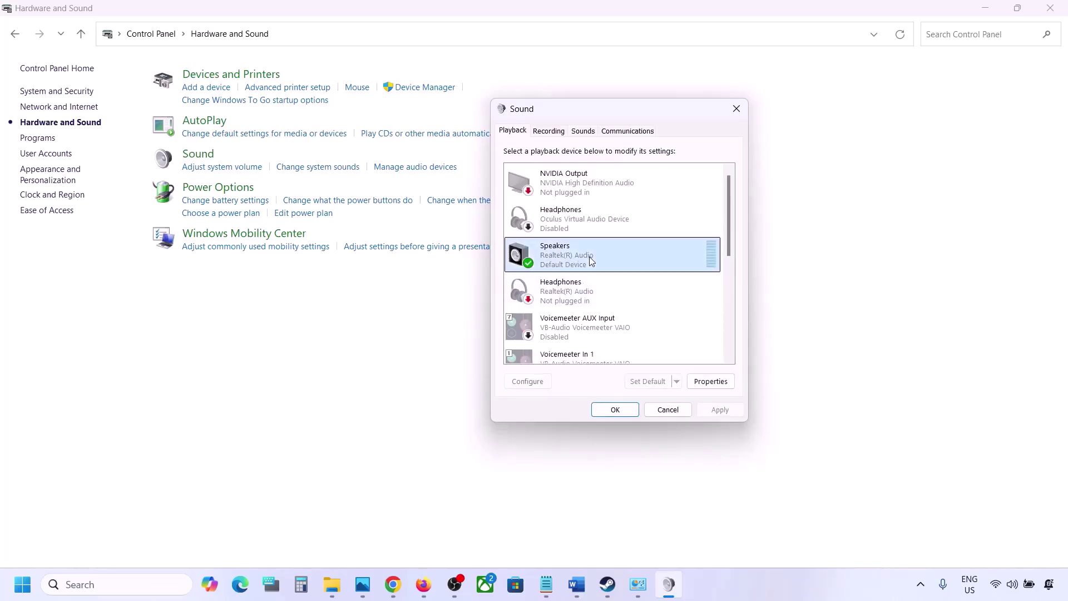
right_click(591, 257)
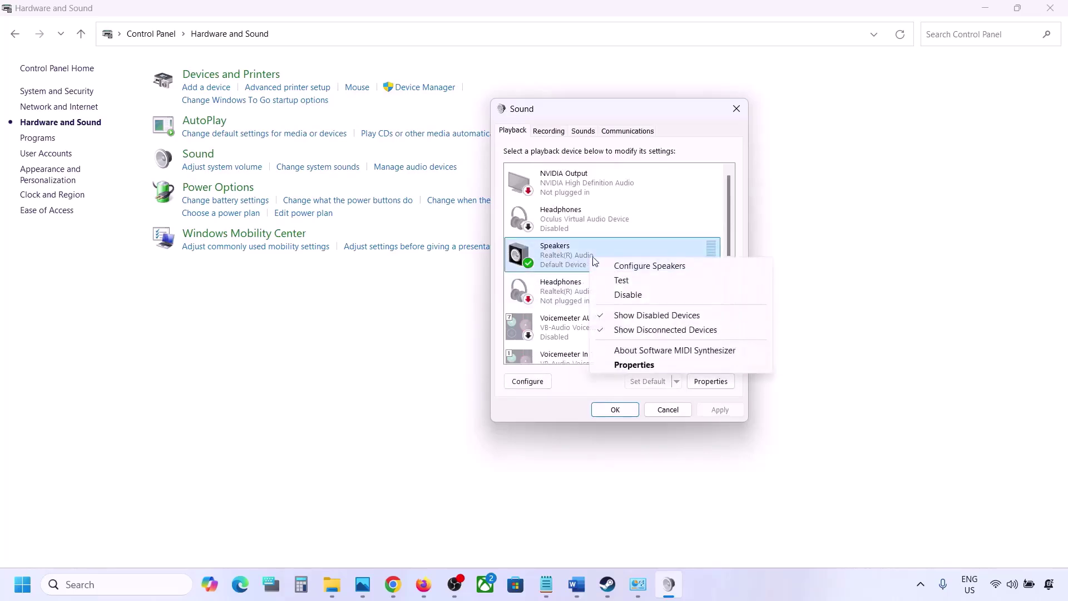
click(563, 267)
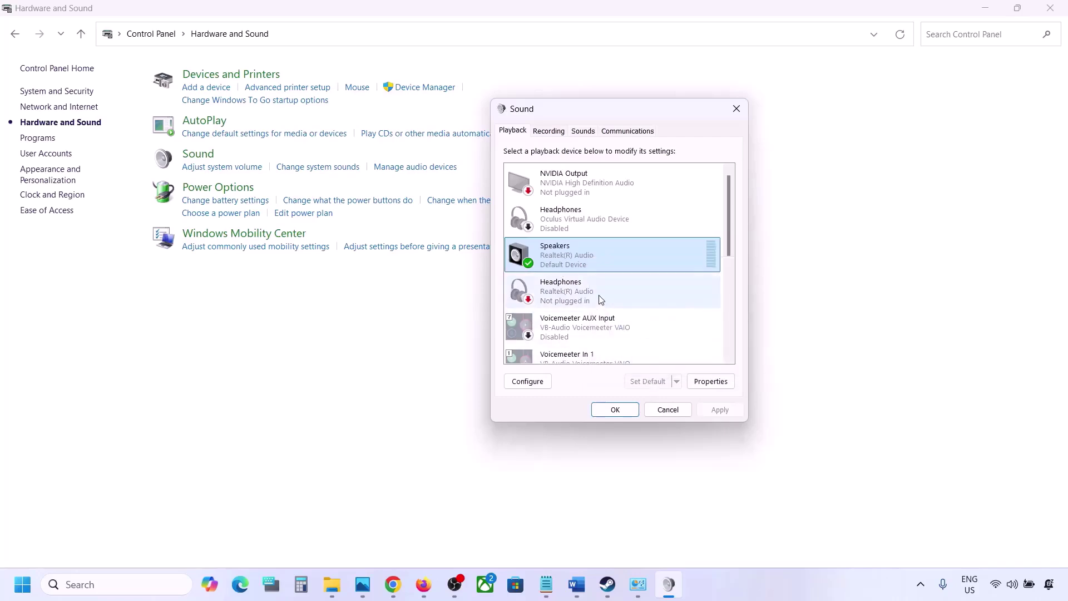
Step: Disable the Oculus Headset Microphone among the recording devices and close the Sound dialog
click(551, 132)
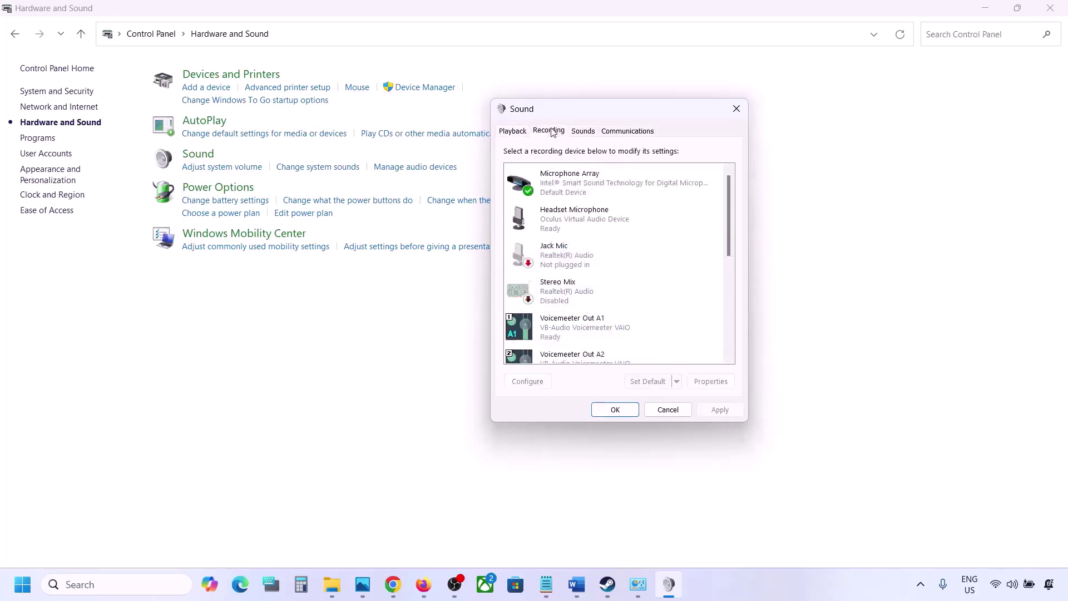
scroll(591, 286, down, 3)
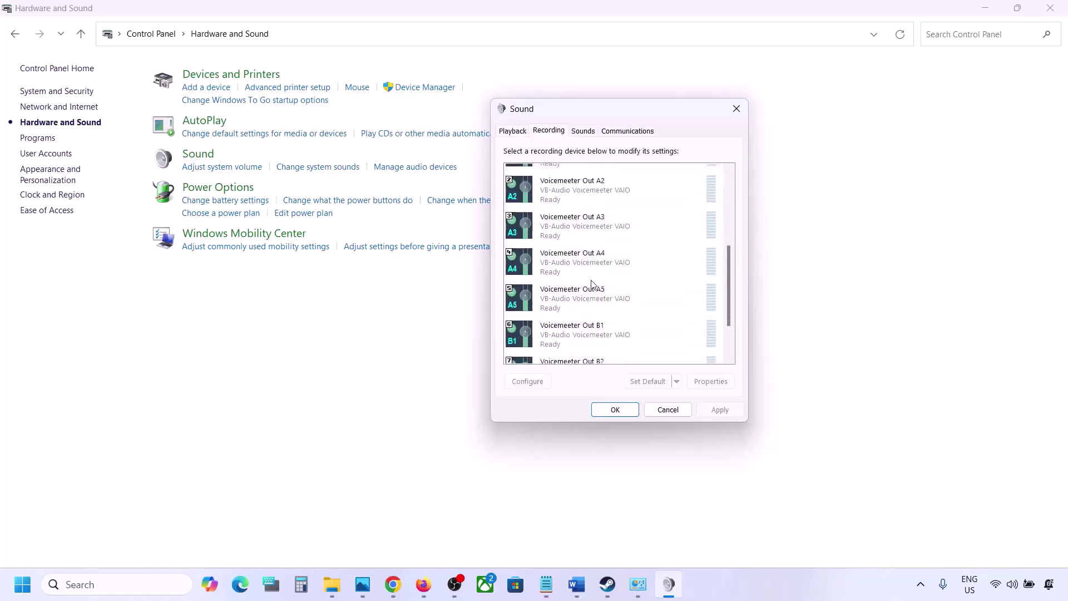
scroll(591, 286, up, 2)
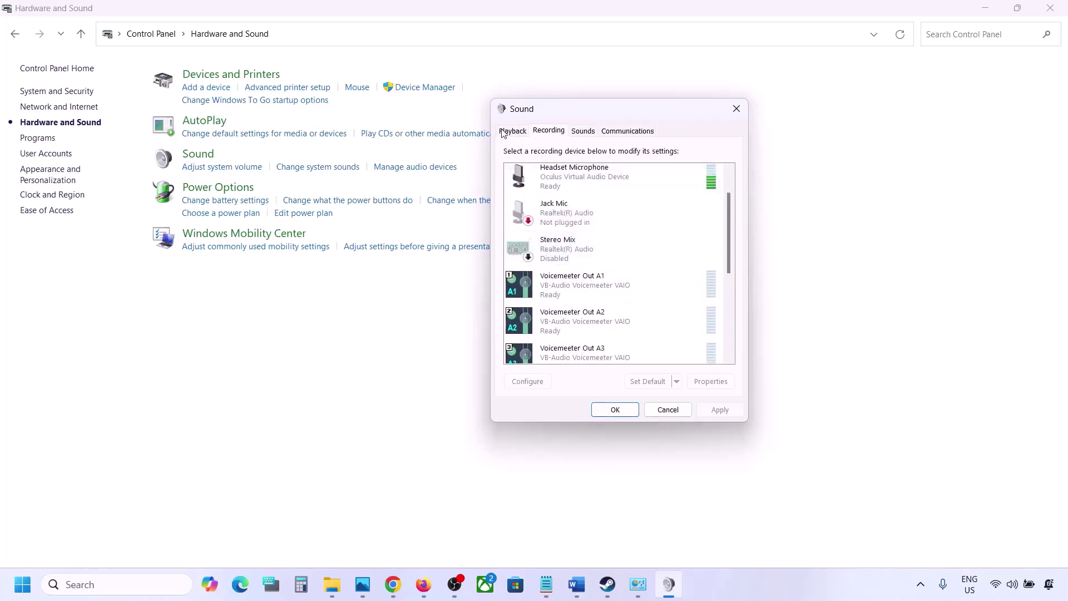
click(523, 131)
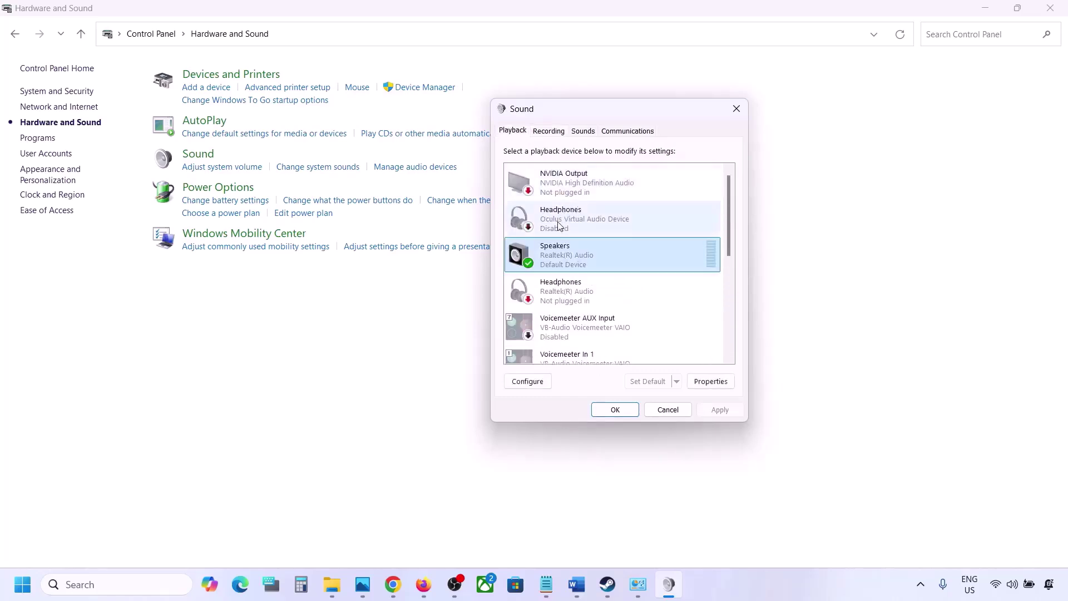
click(549, 133)
scroll(597, 270, up, 2)
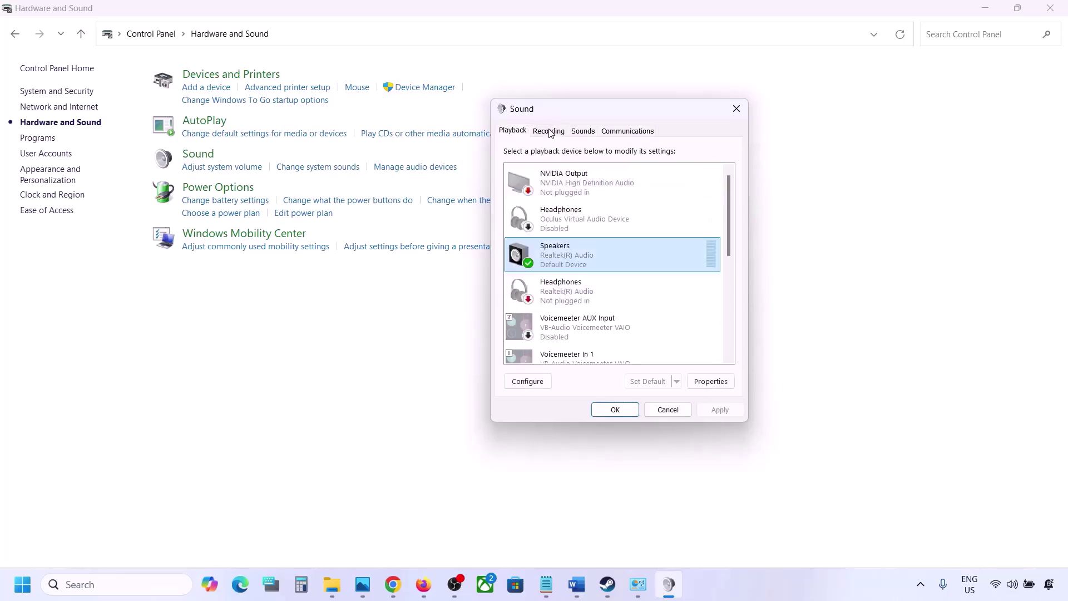
click(564, 225)
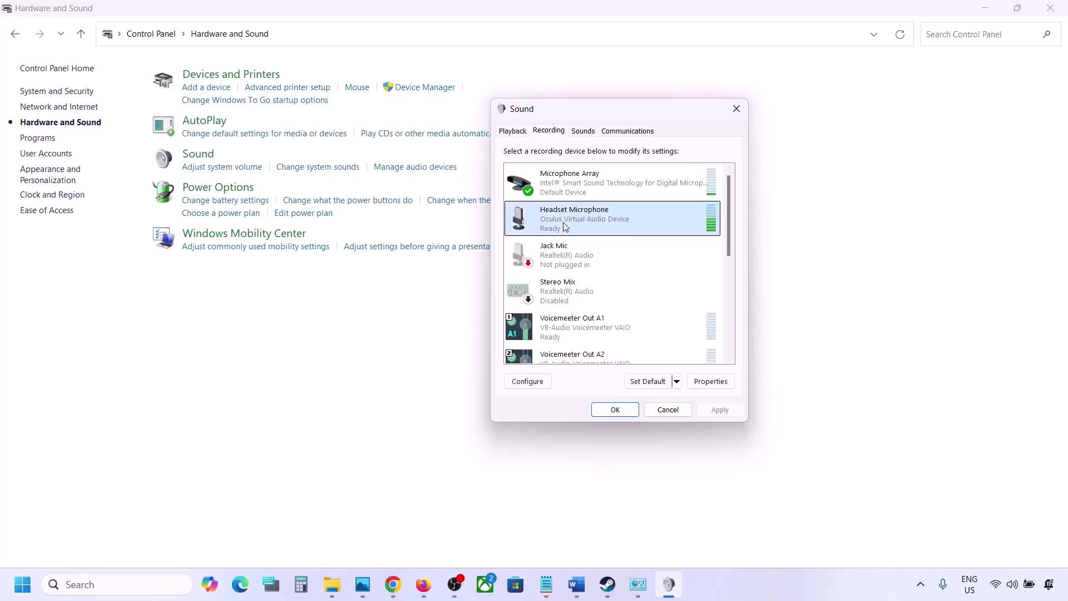
right_click(563, 222)
click(603, 246)
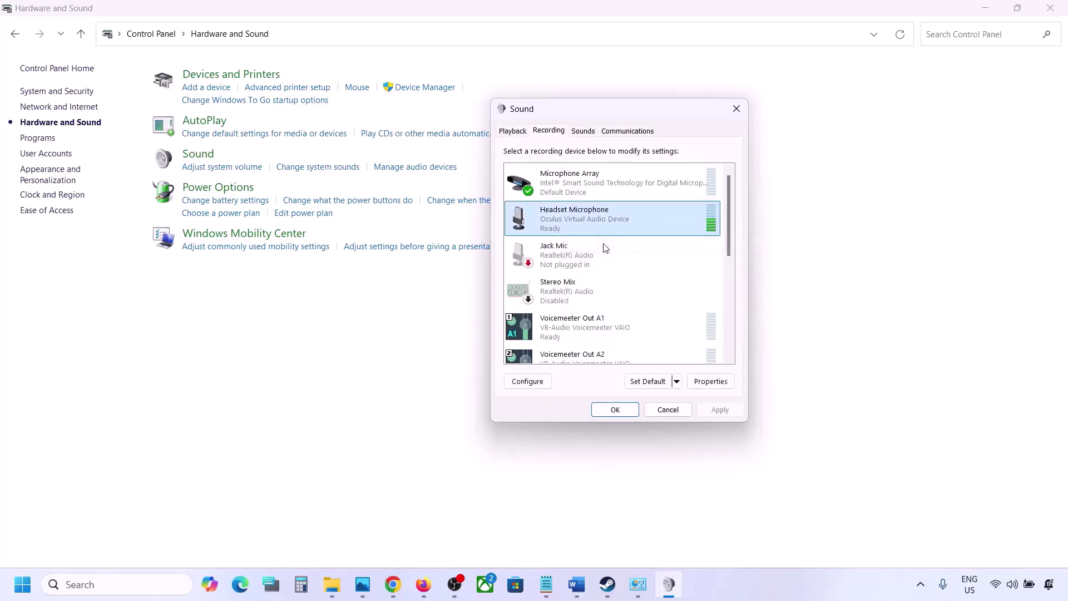
click(506, 132)
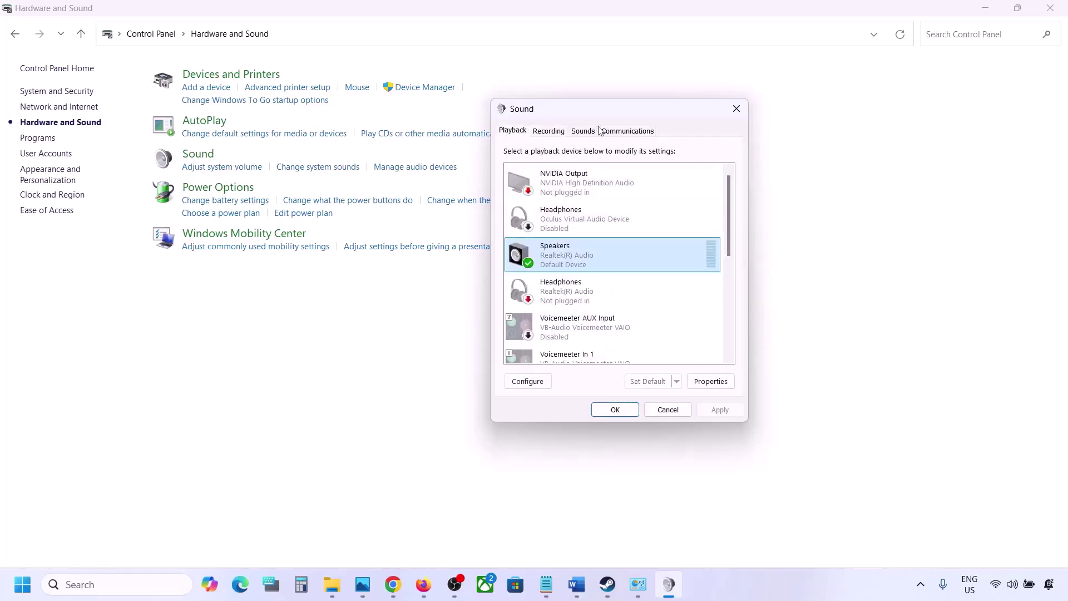
click(736, 108)
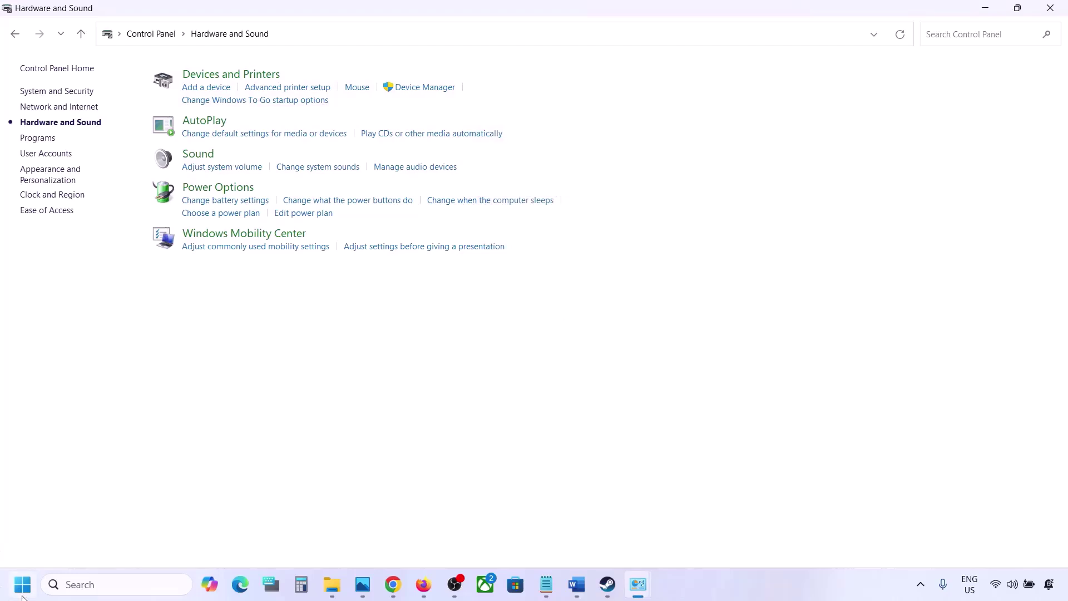
Step: Open Device Manager and disable the VB-Audio Voicemeeter VAIO device under Sound, video and game controllers
right_click(23, 595)
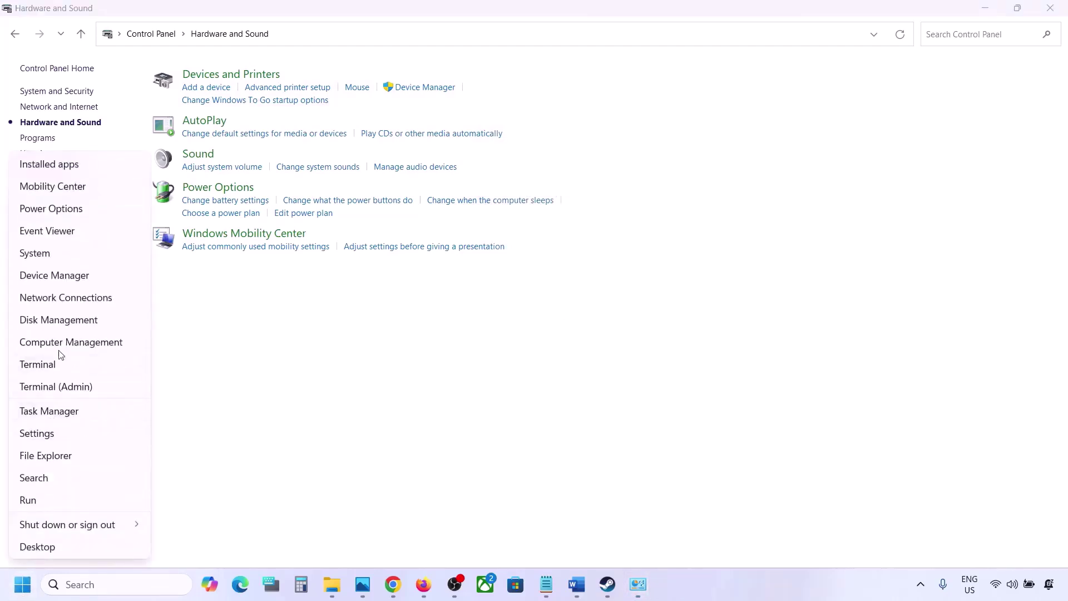
click(56, 275)
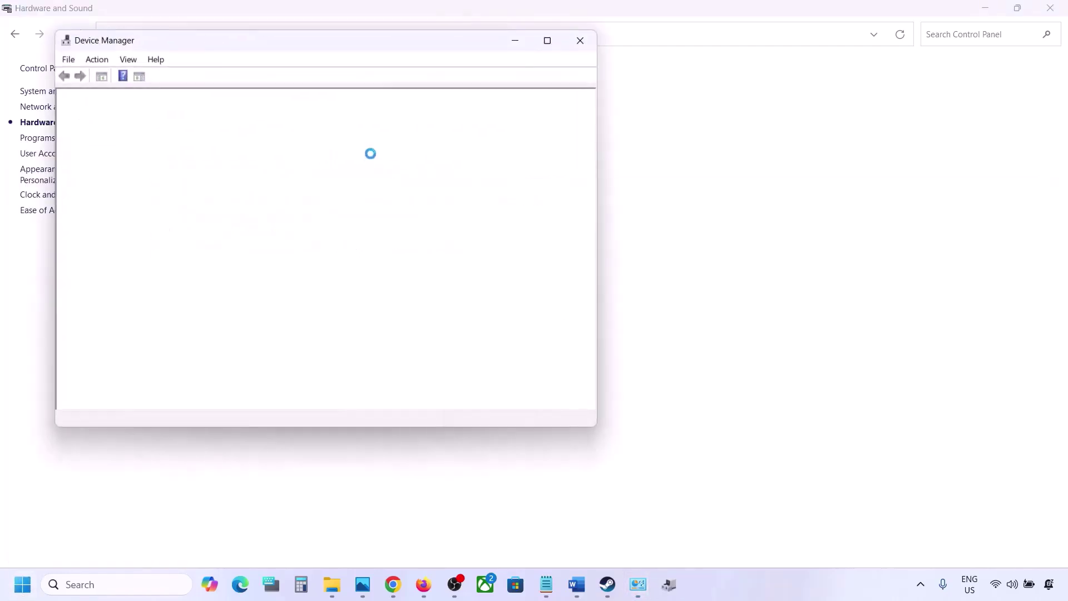
scroll(151, 267, down, 1)
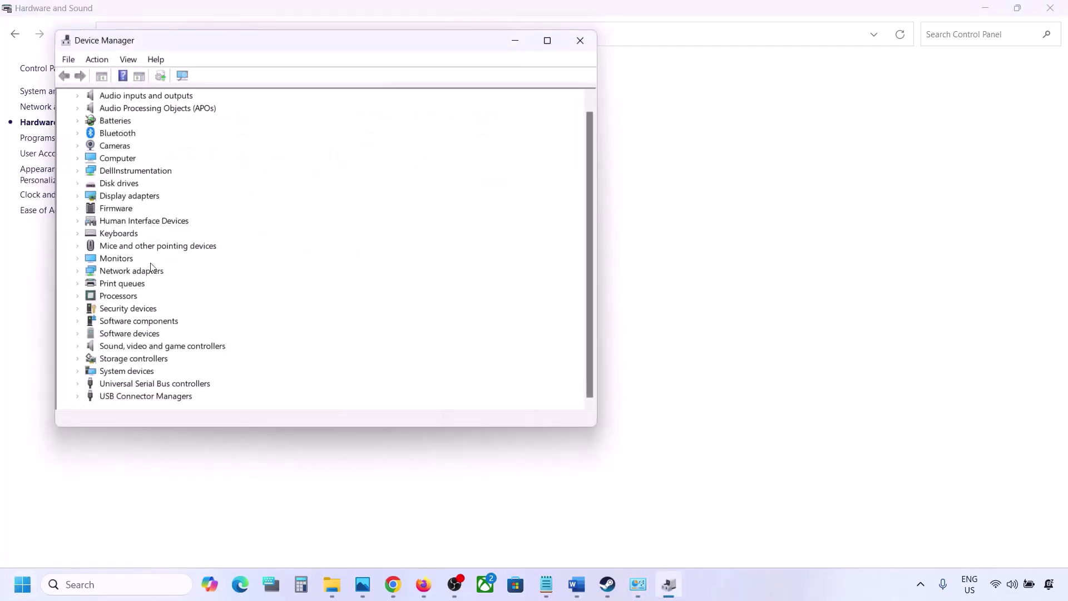
click(77, 347)
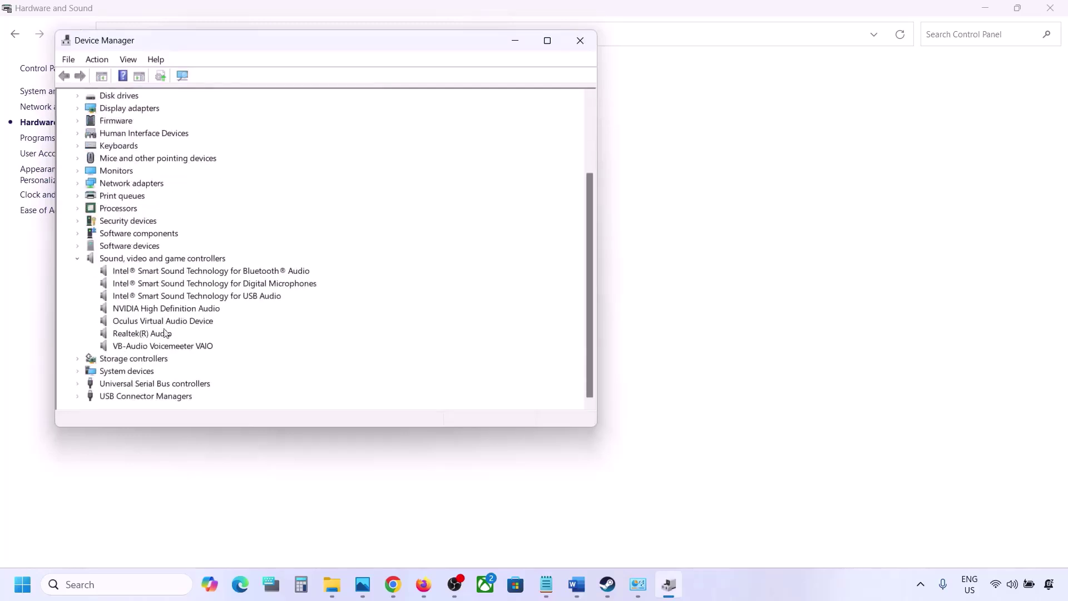
click(165, 333)
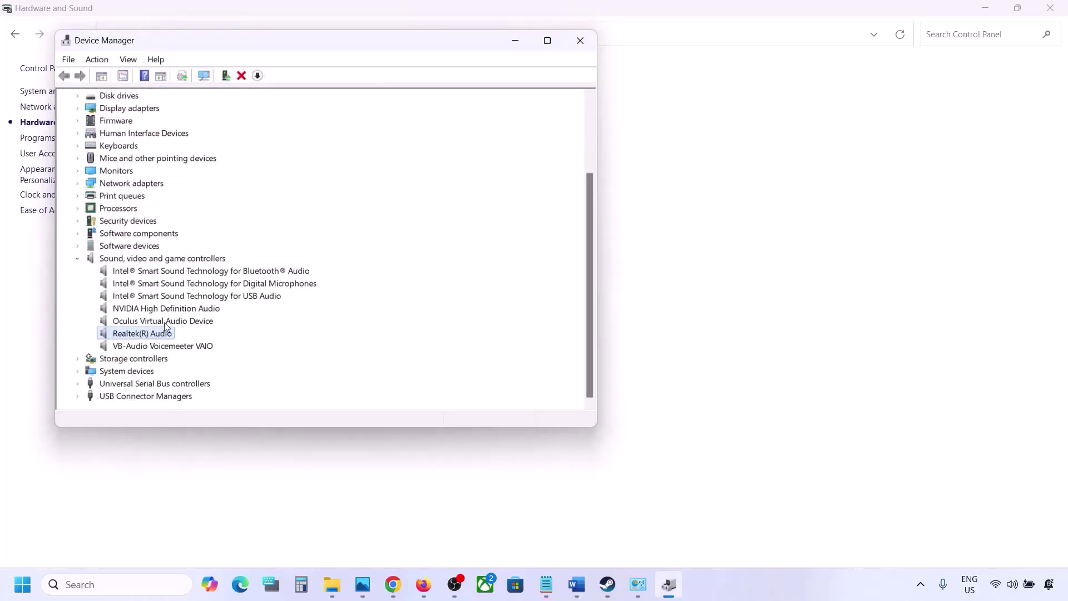
click(146, 347)
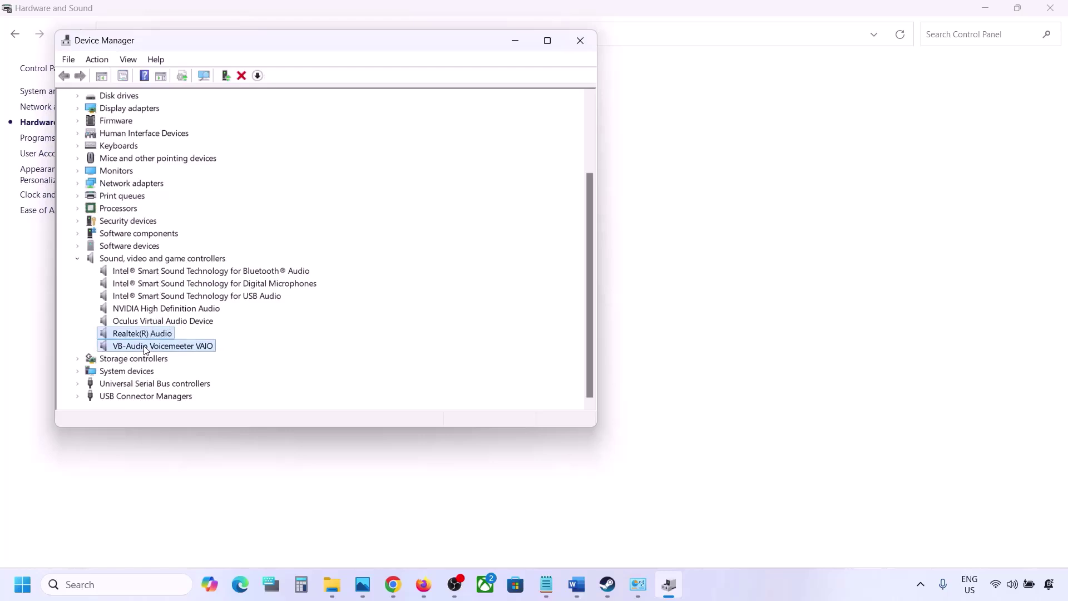
right_click(146, 349)
click(183, 370)
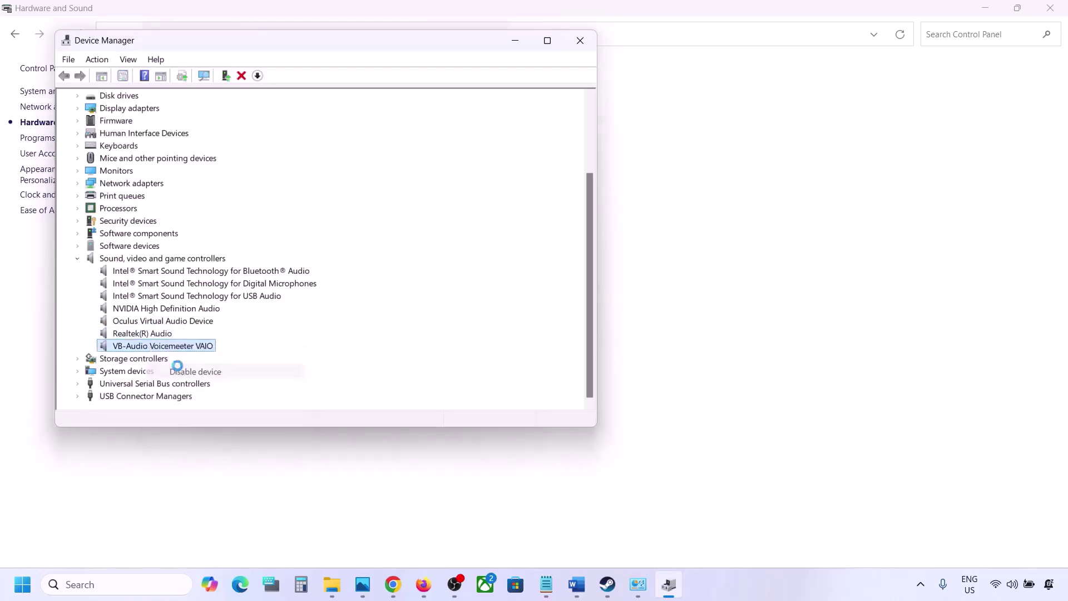
click(560, 308)
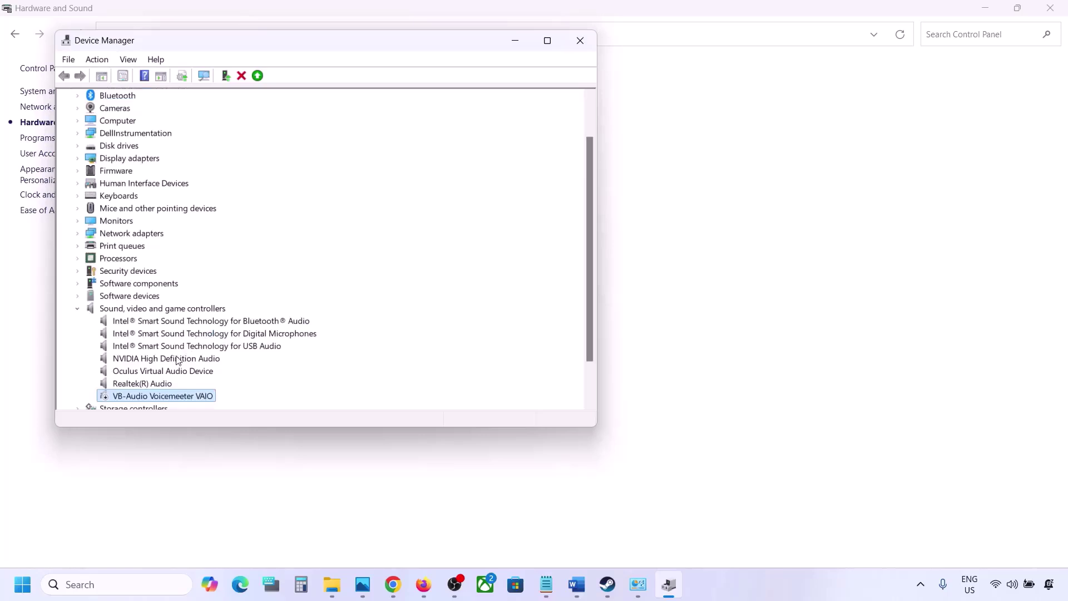
Step: Disable the Oculus Virtual Audio Device and the NVIDIA High Definition Audio device
right_click(149, 335)
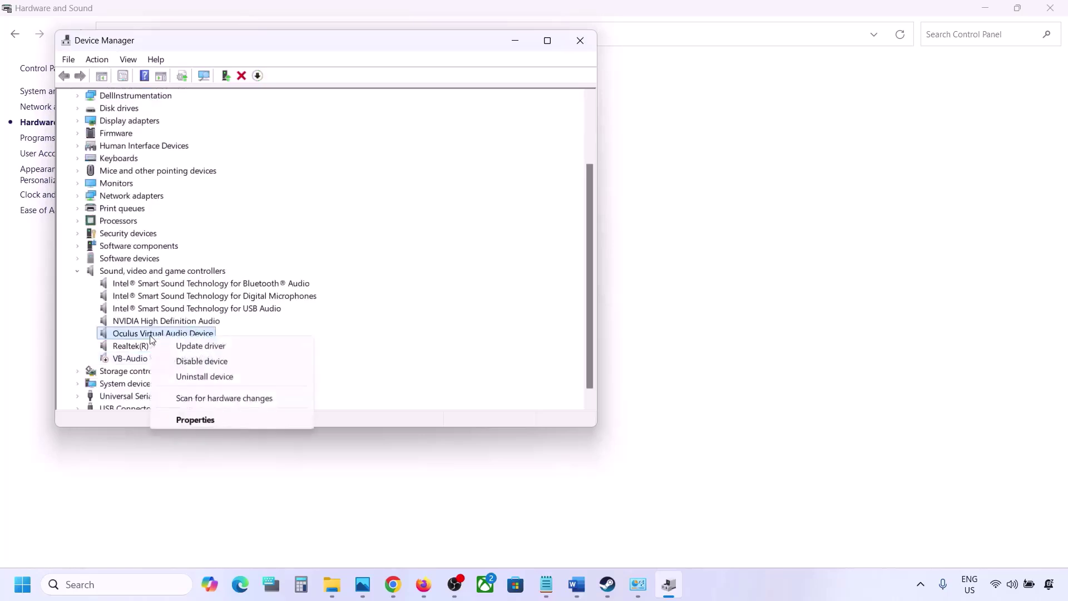
click(198, 360)
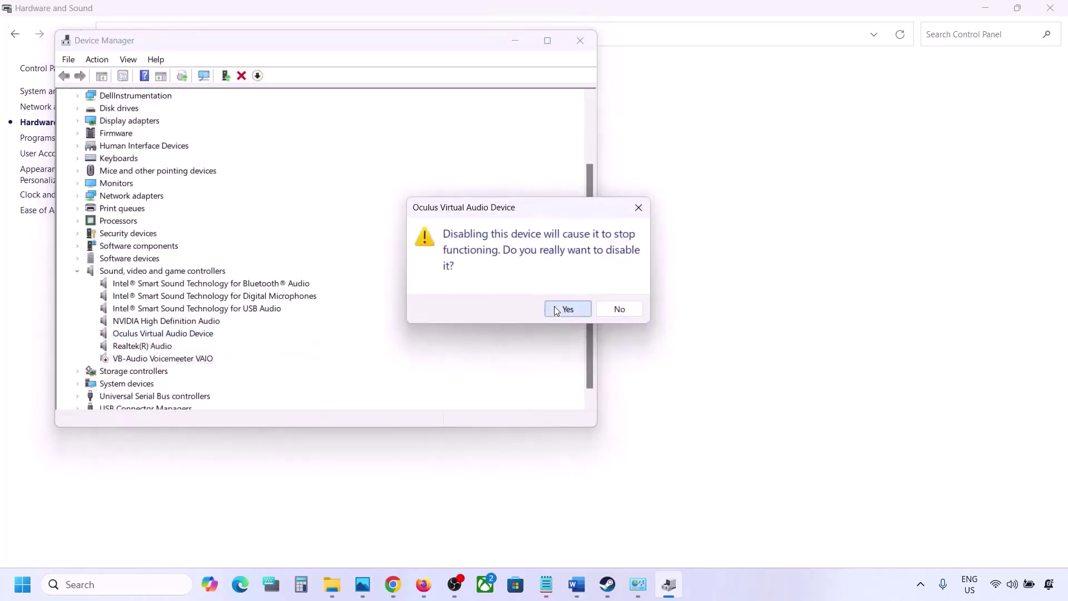
click(556, 307)
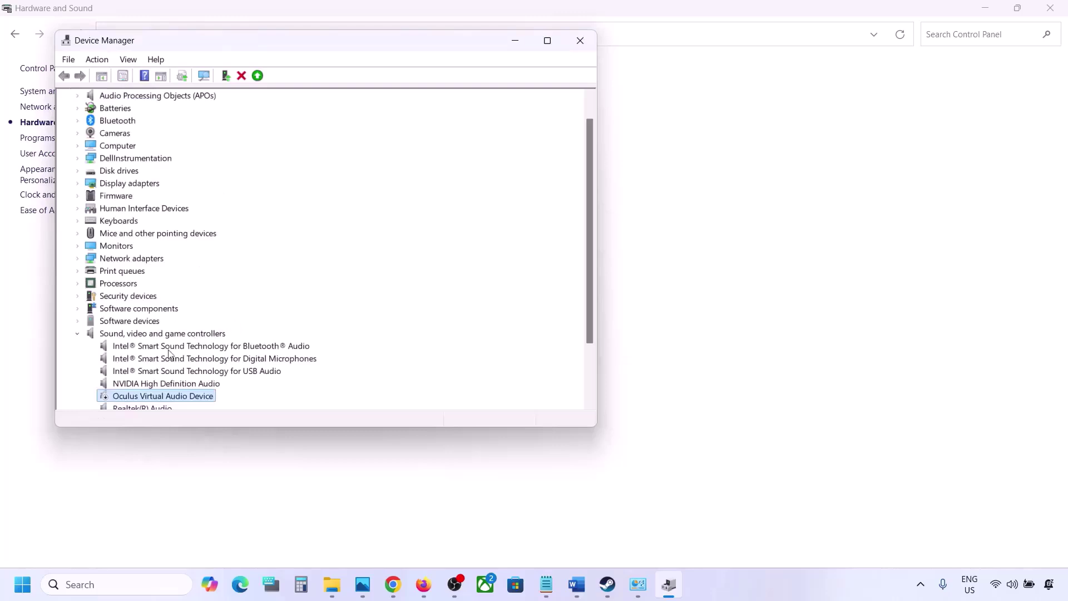
right_click(139, 384)
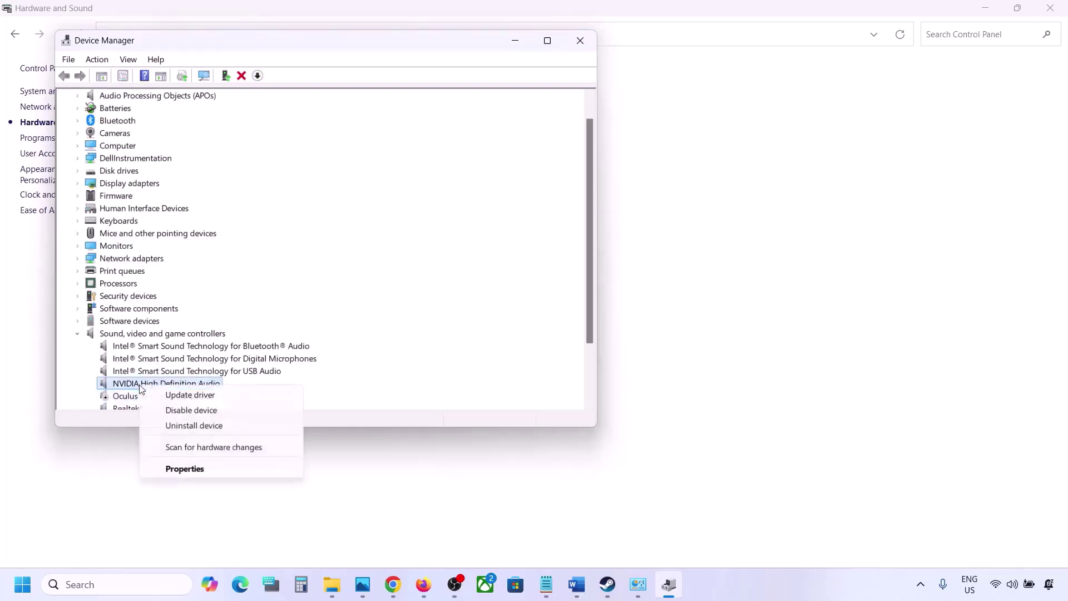
click(185, 412)
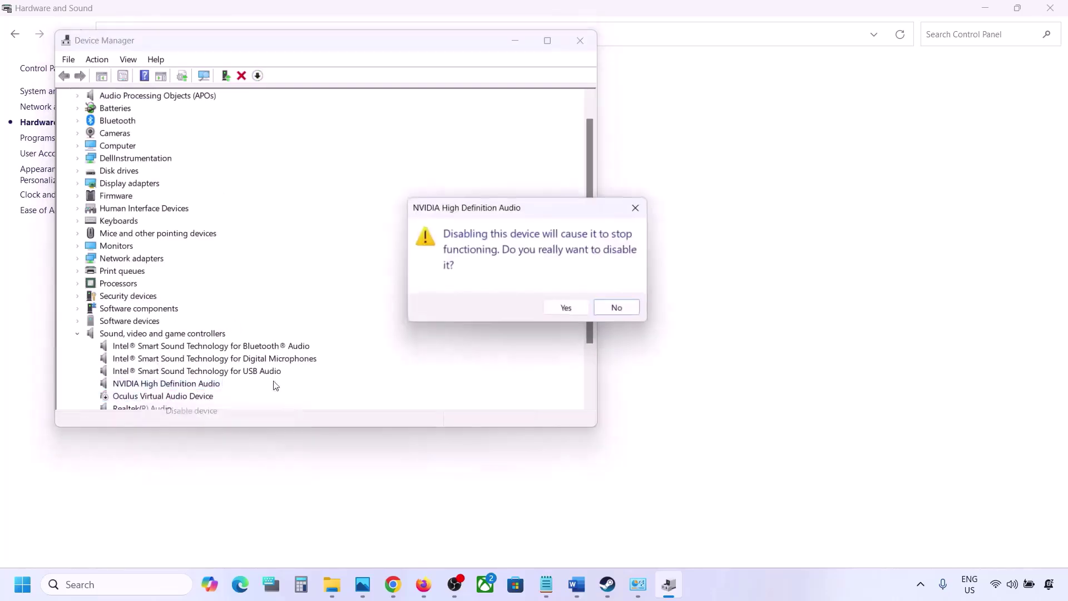
click(554, 305)
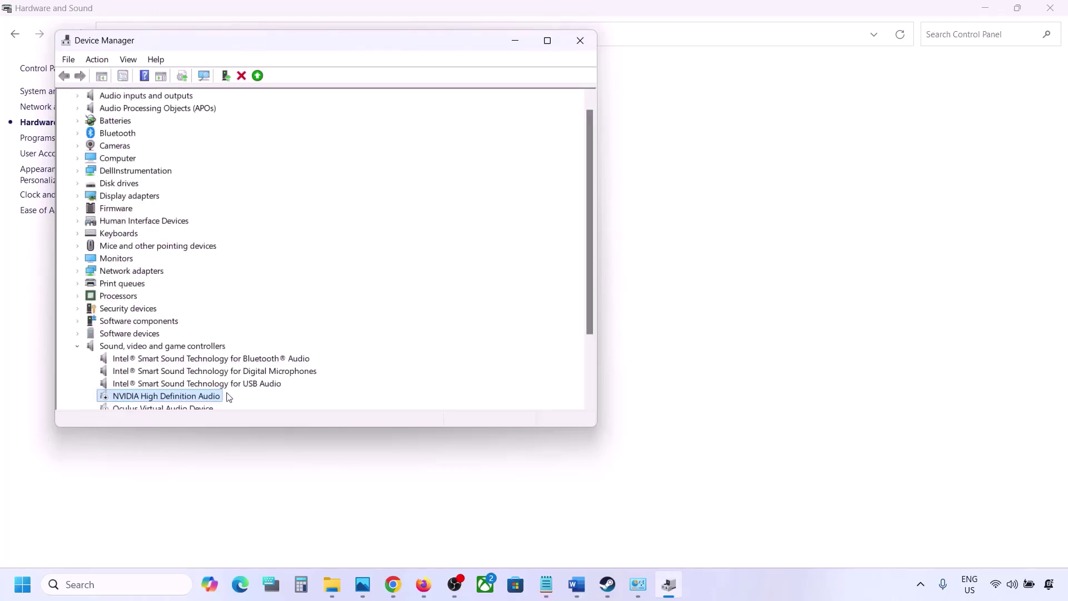
Step: Disable the Intel Smart Sound Technology devices for Bluetooth Audio and for Digital Microphones, declining the computer restart
scroll(227, 384, down, 2)
right_click(163, 287)
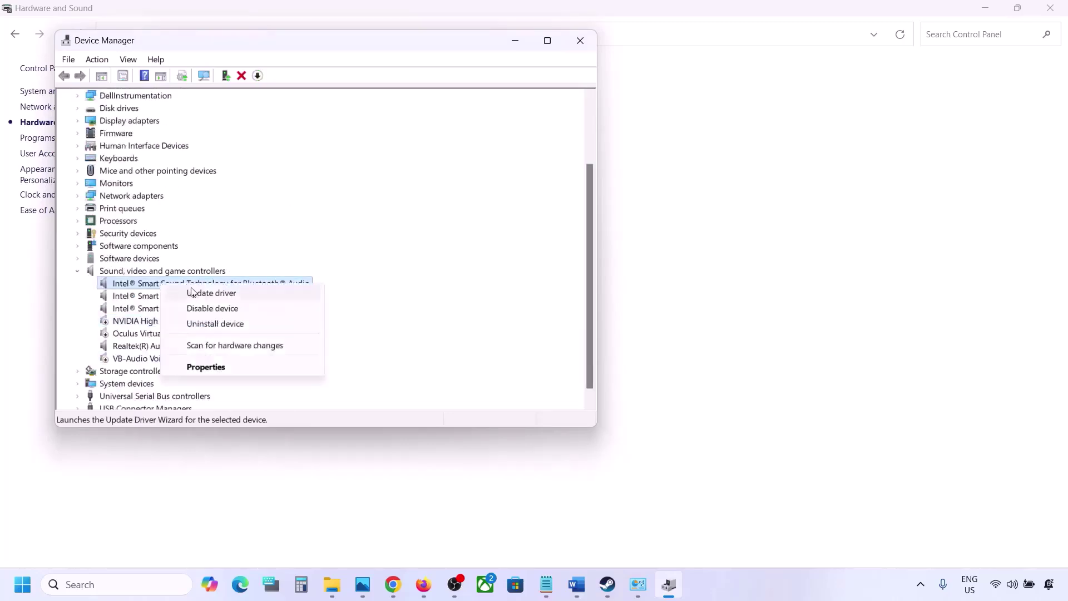
click(207, 309)
click(567, 308)
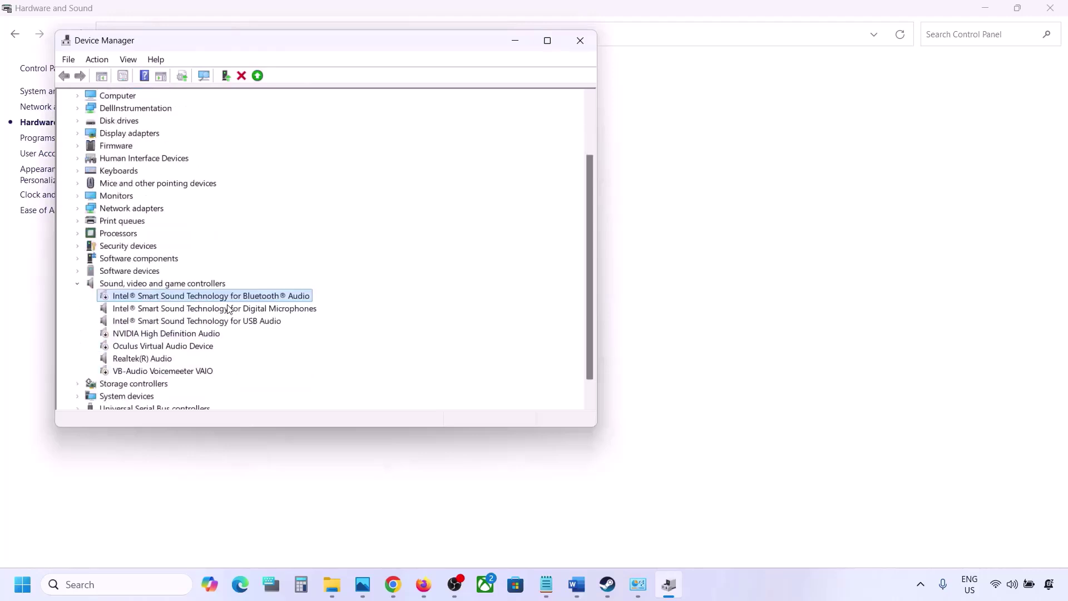
click(184, 310)
right_click(202, 310)
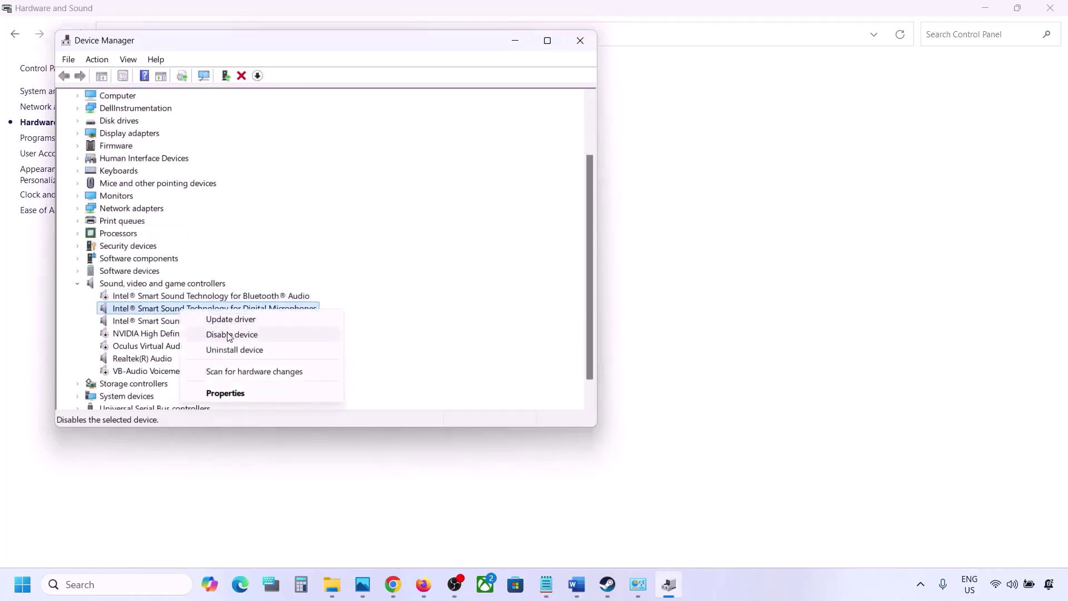
click(227, 334)
click(562, 308)
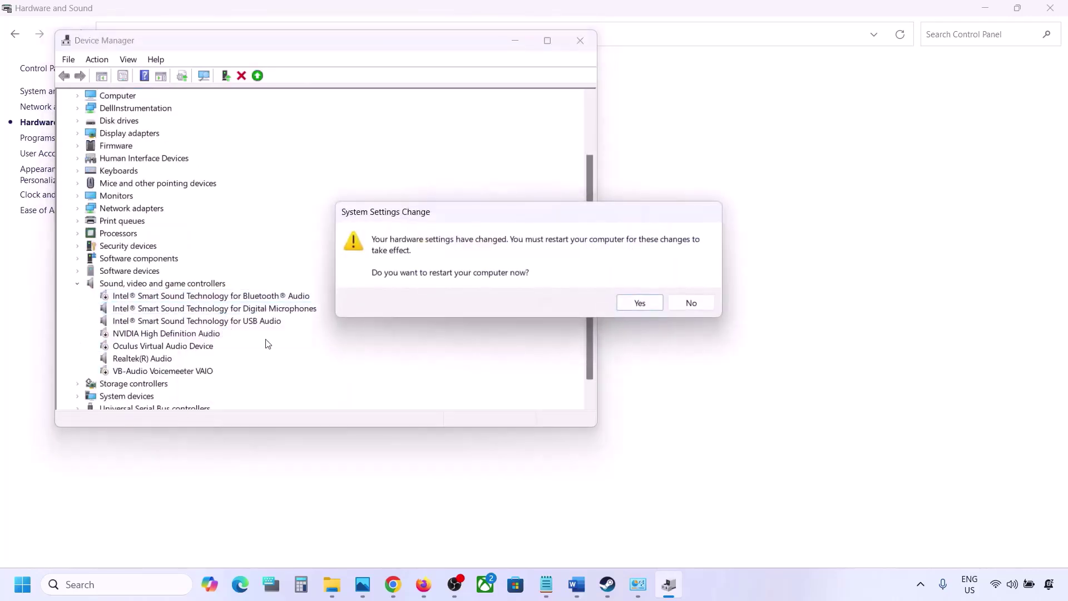
click(691, 303)
Step: Disable the Intel Smart Sound Technology for USB Audio device
click(156, 322)
right_click(153, 322)
click(191, 348)
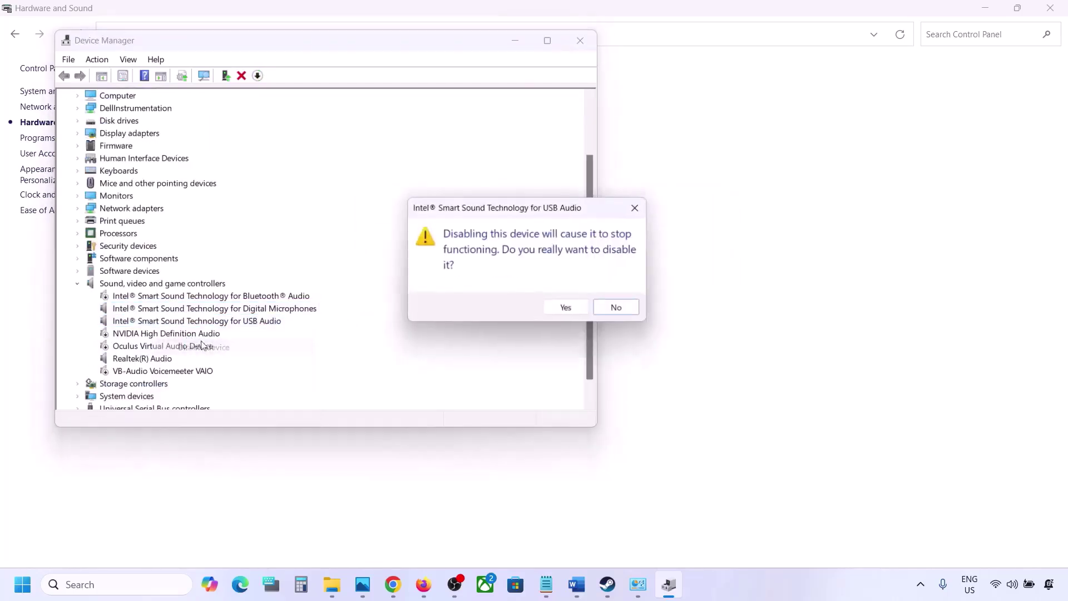
click(566, 308)
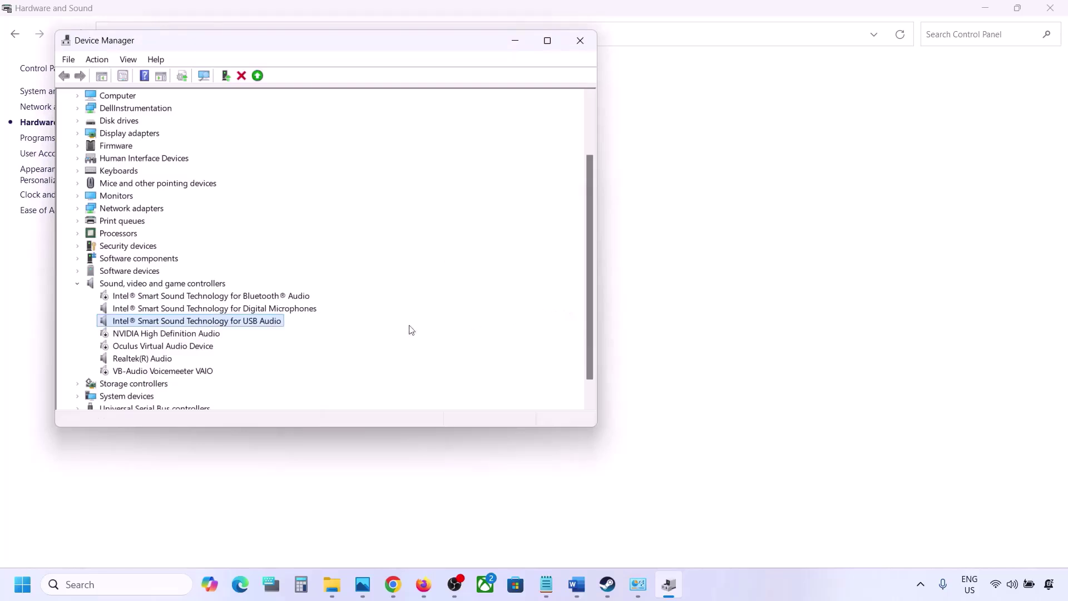
Step: Check the options offered for Realtek Audio, dismiss them without choosing any, and close Device Manager
scroll(291, 351, down, 3)
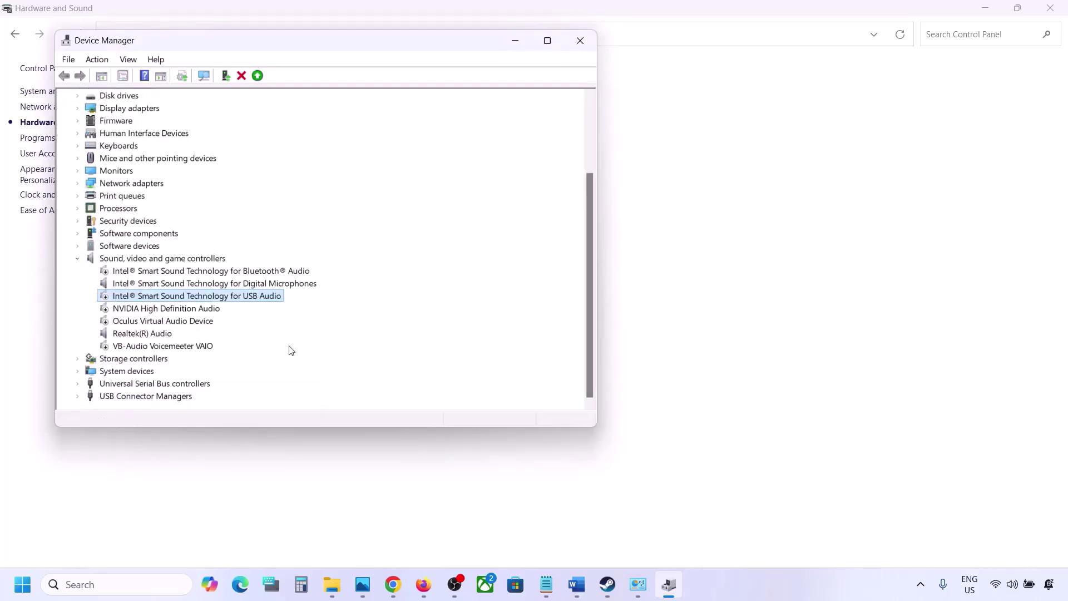
click(123, 331)
right_click(142, 335)
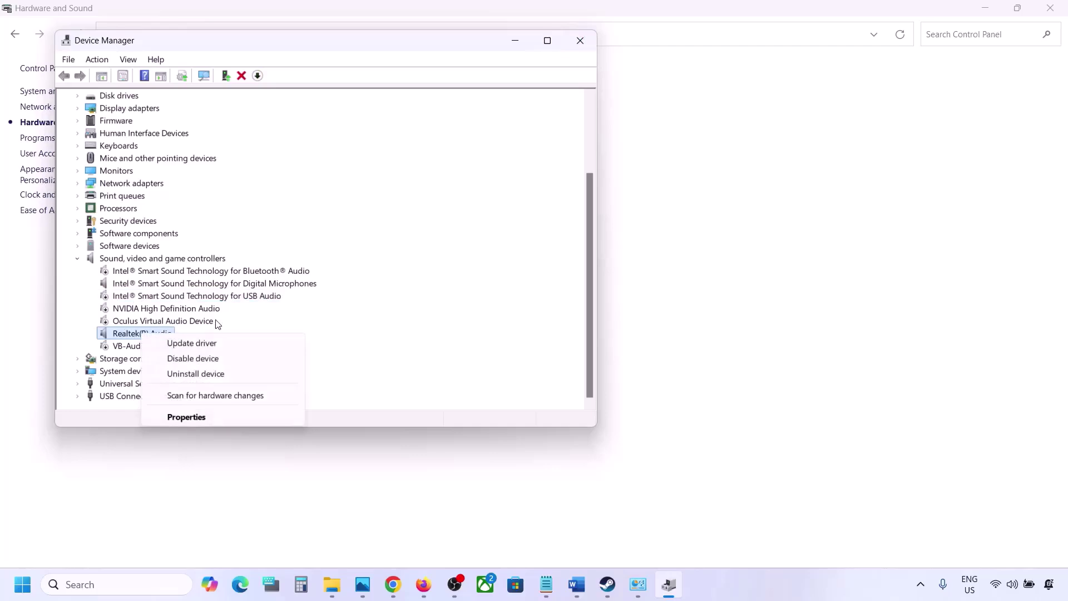
key(Escape)
click(581, 40)
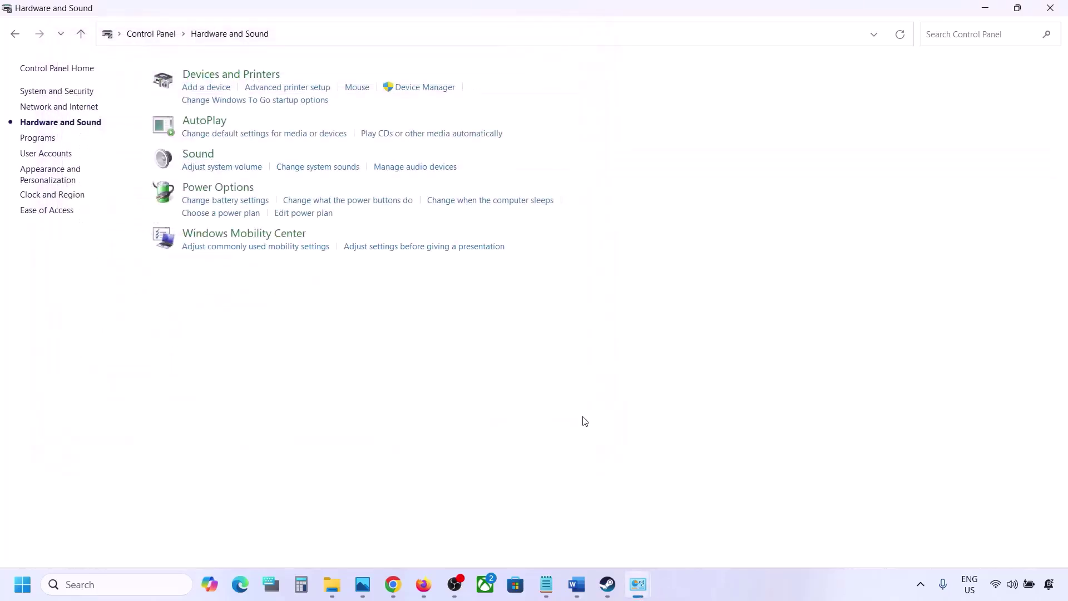
Step: Switch to the Word instructions and highlight the end of Step 7 and the Step 8 text "Uncheck Handsfree Telephony"
click(577, 584)
drag(122, 451, 520, 479)
scroll(460, 466, down, 1)
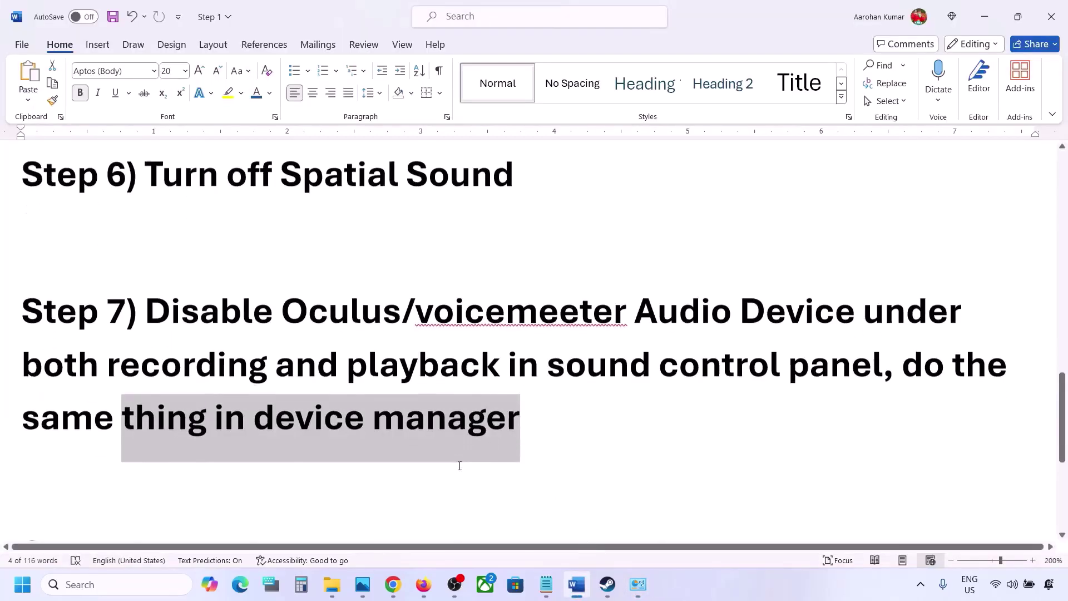
scroll(460, 465, down, 3)
scroll(406, 452, down, 1)
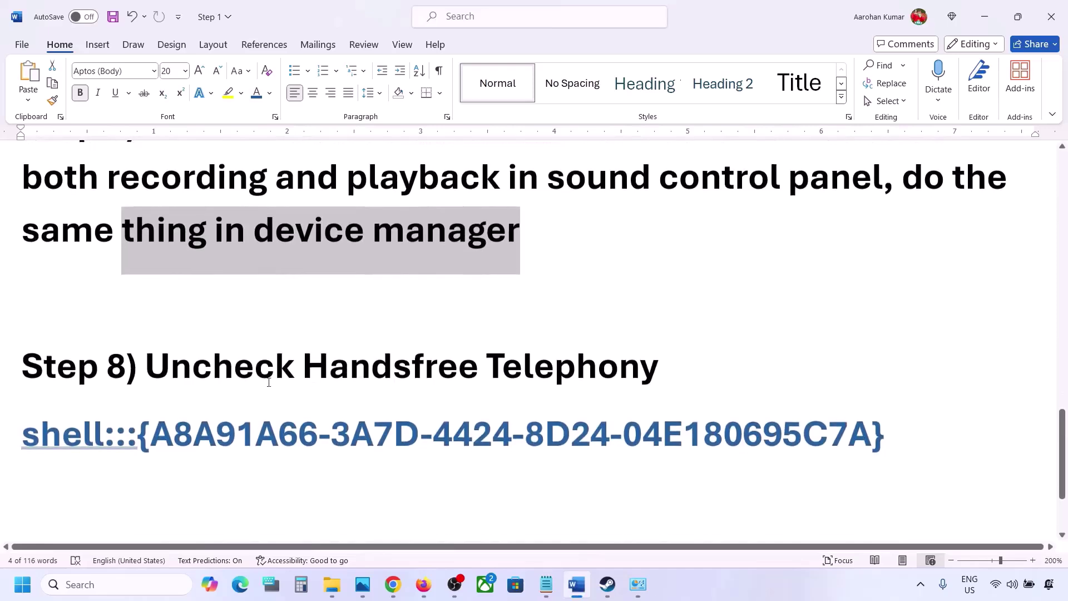
drag(149, 372, 658, 378)
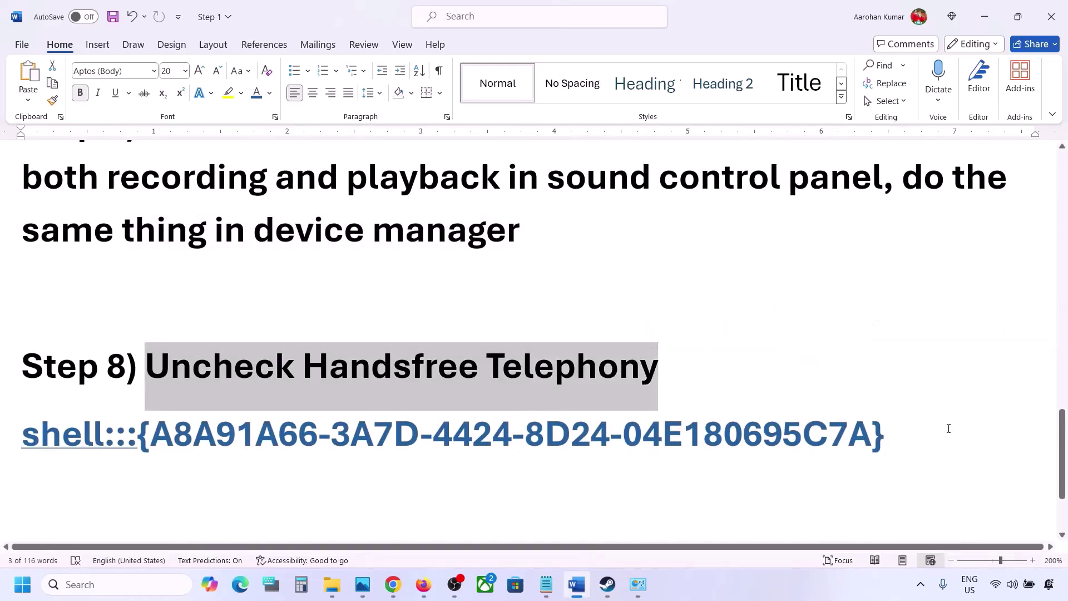
Step: Copy the Step 8 command shell:::{A8A91A66-3A7D-4424-8D24-04E180695C7A} from the Word instructions
drag(914, 434, 49, 432)
right_click(49, 431)
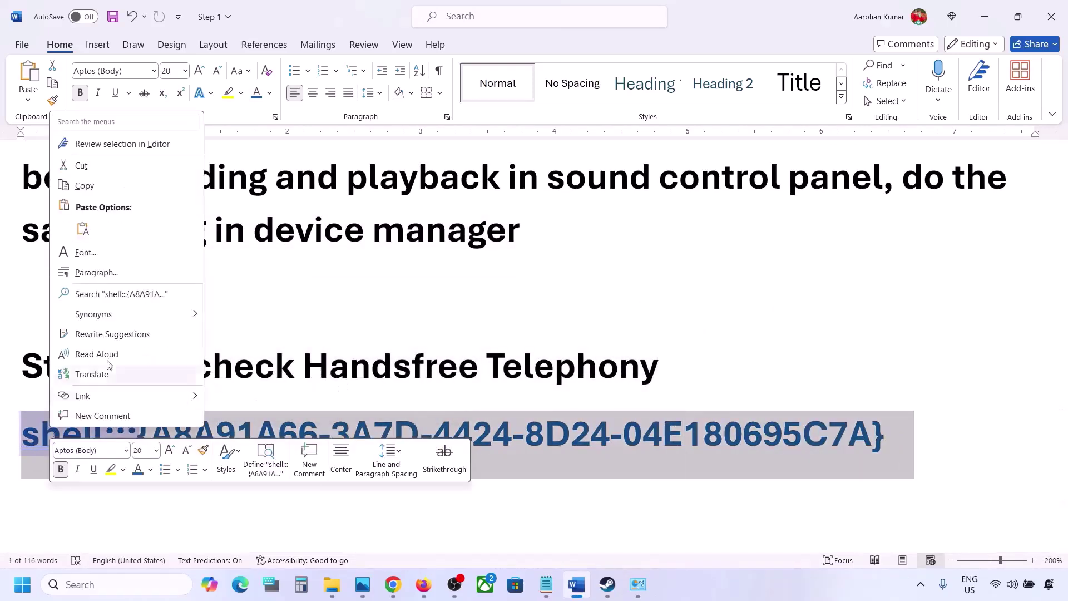
click(83, 186)
Step: Open the Run dialog and run the copied shell command to bring up Devices and Printers
click(74, 584)
text(run)
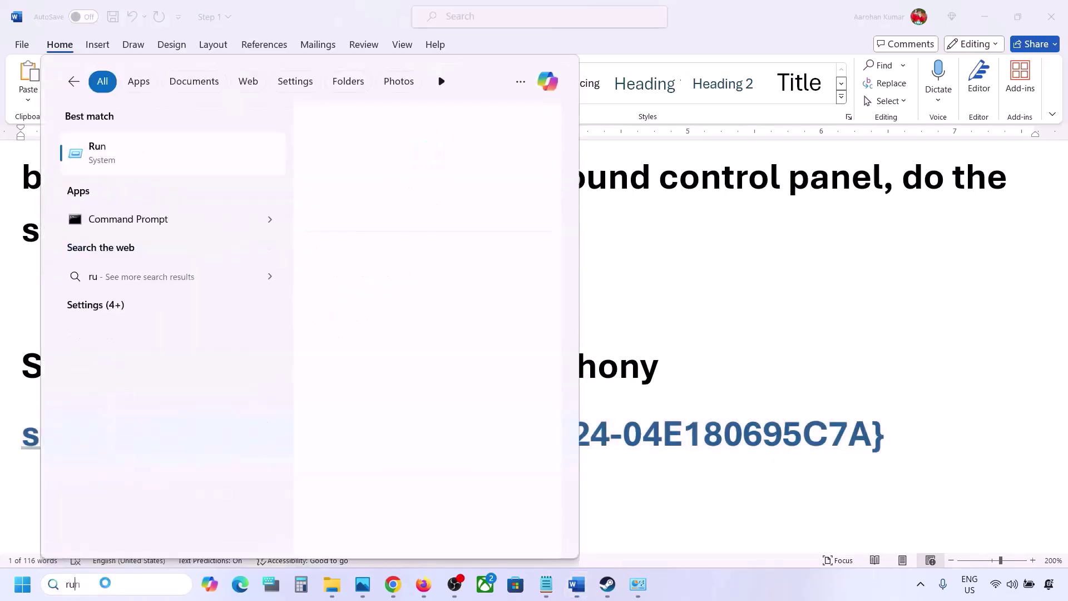
click(149, 168)
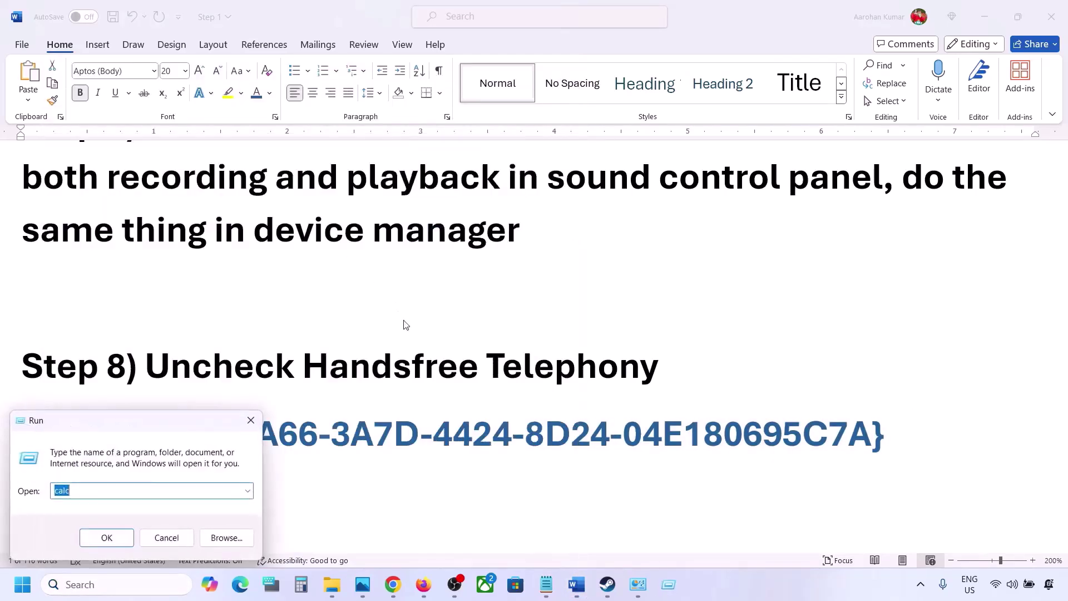
text(v)
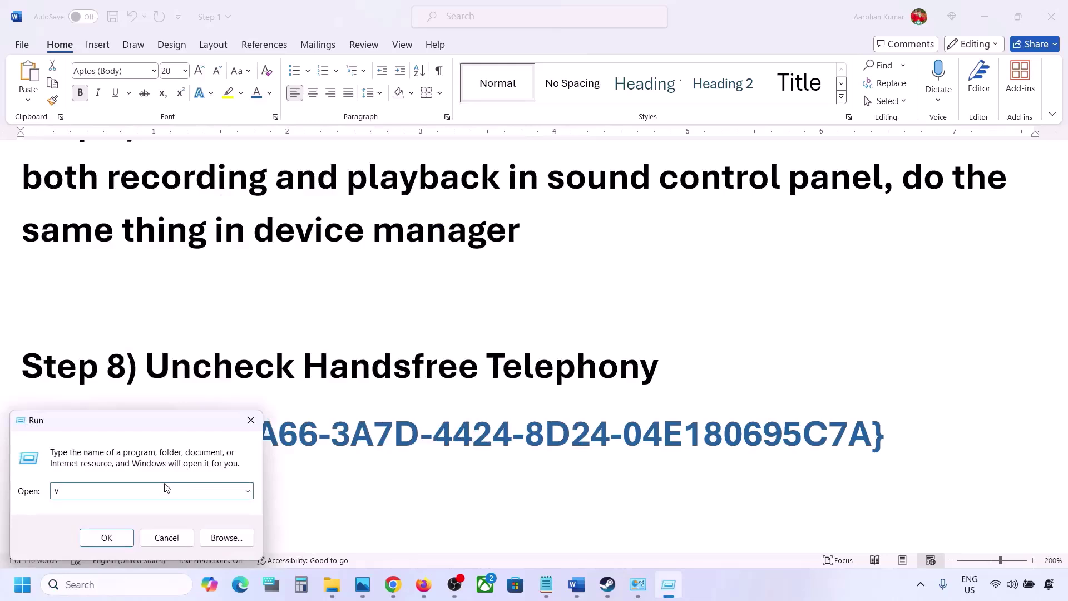
key(ctrl+v)
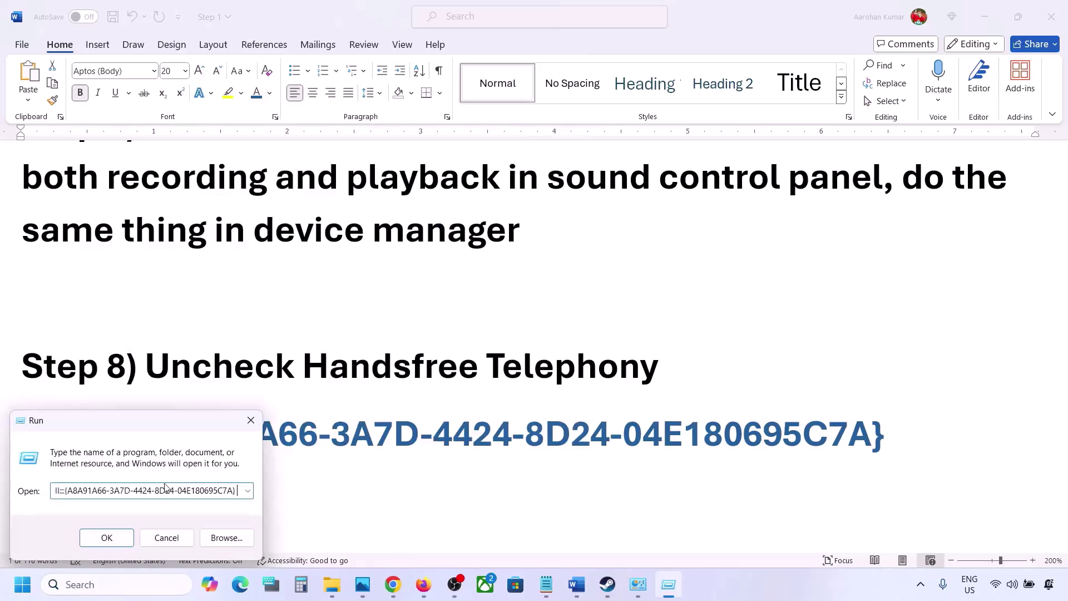
click(120, 542)
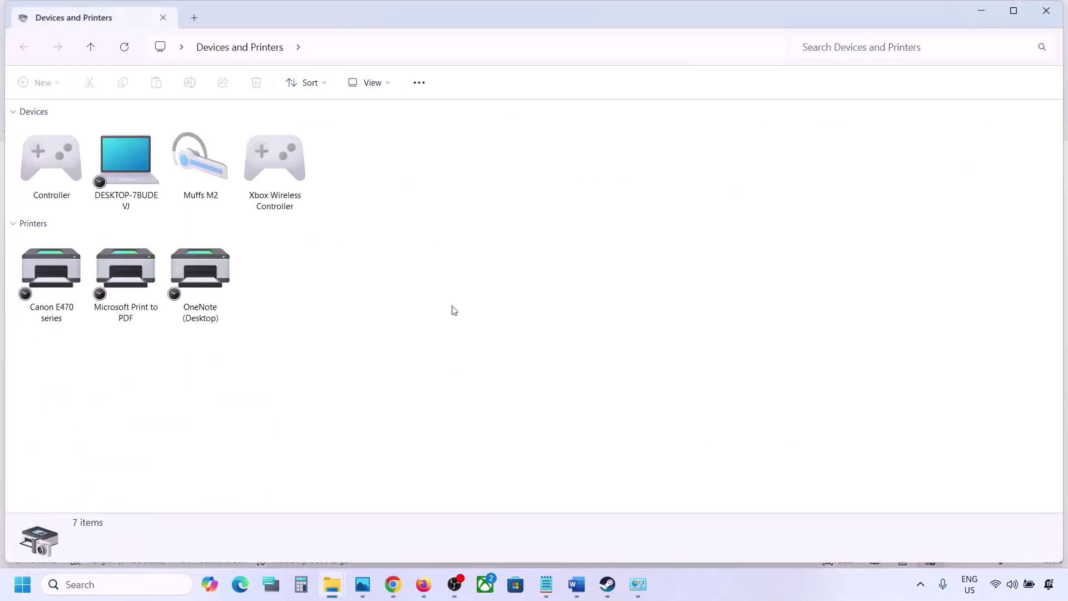
click(791, 583)
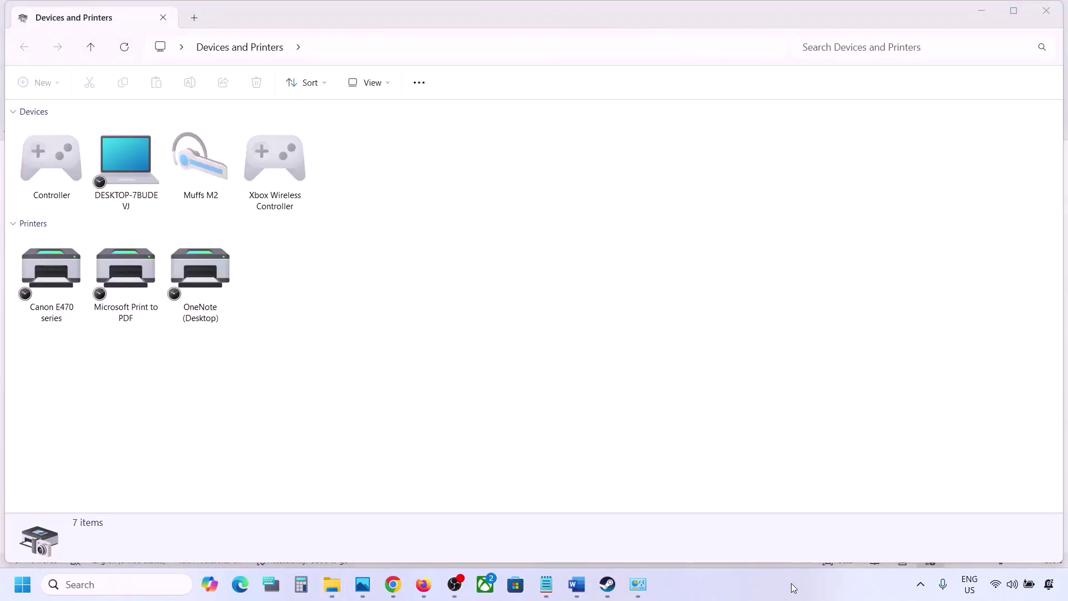
Step: Turn off the Handsfree Telephony service in the Muffs M2 headset's properties and apply the change
right_click(207, 161)
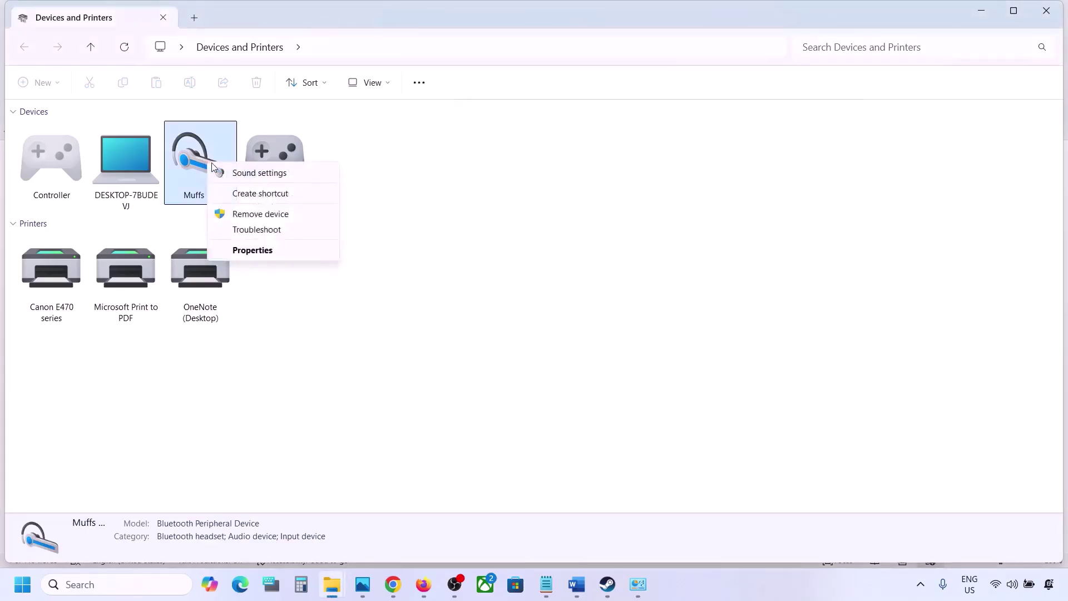
click(249, 250)
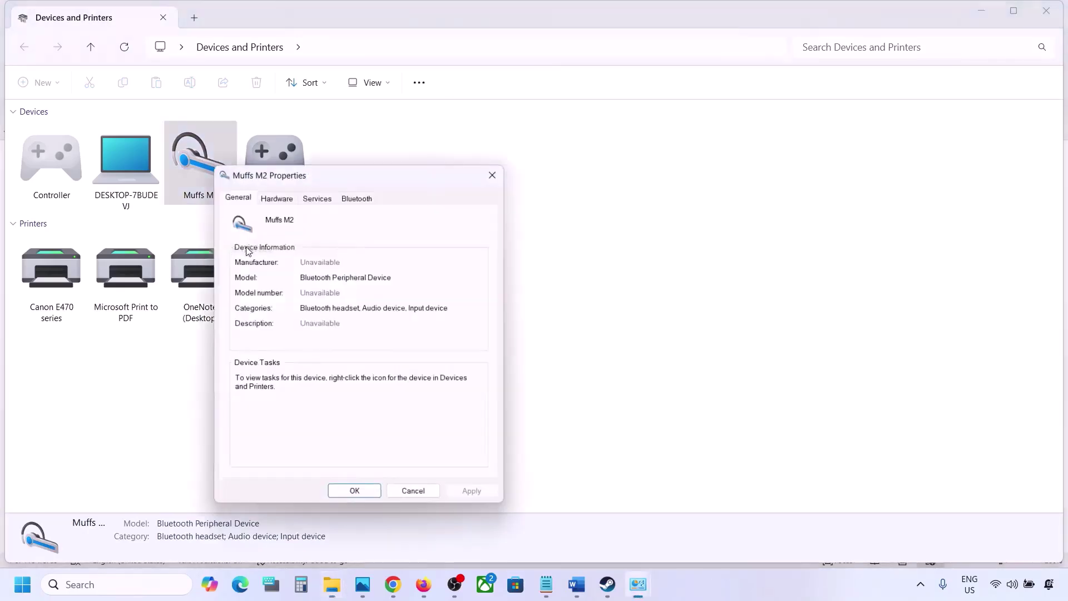
drag(382, 176, 498, 149)
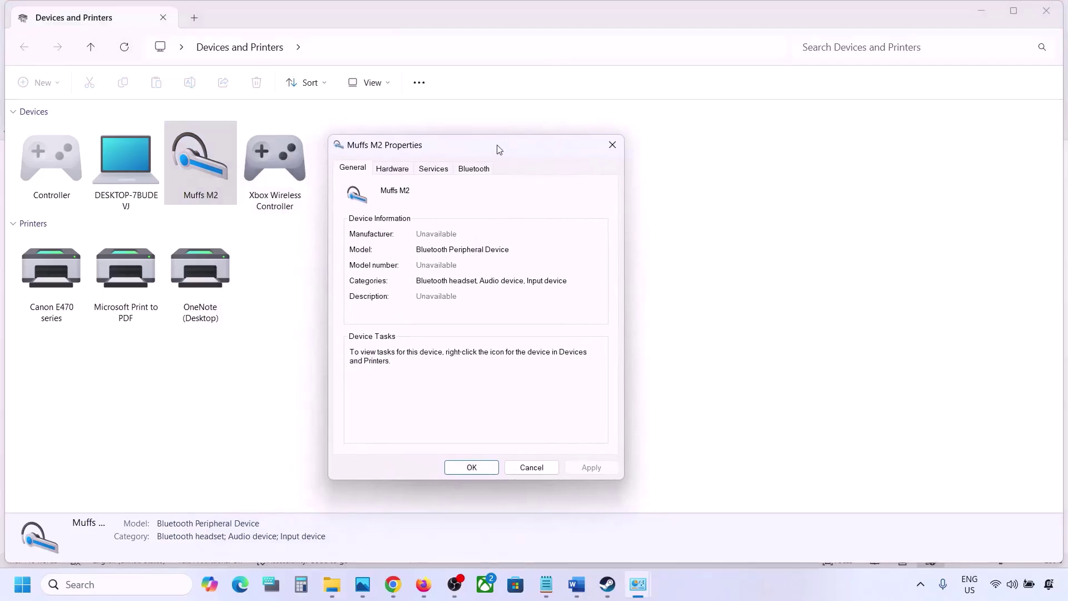
click(475, 170)
click(443, 171)
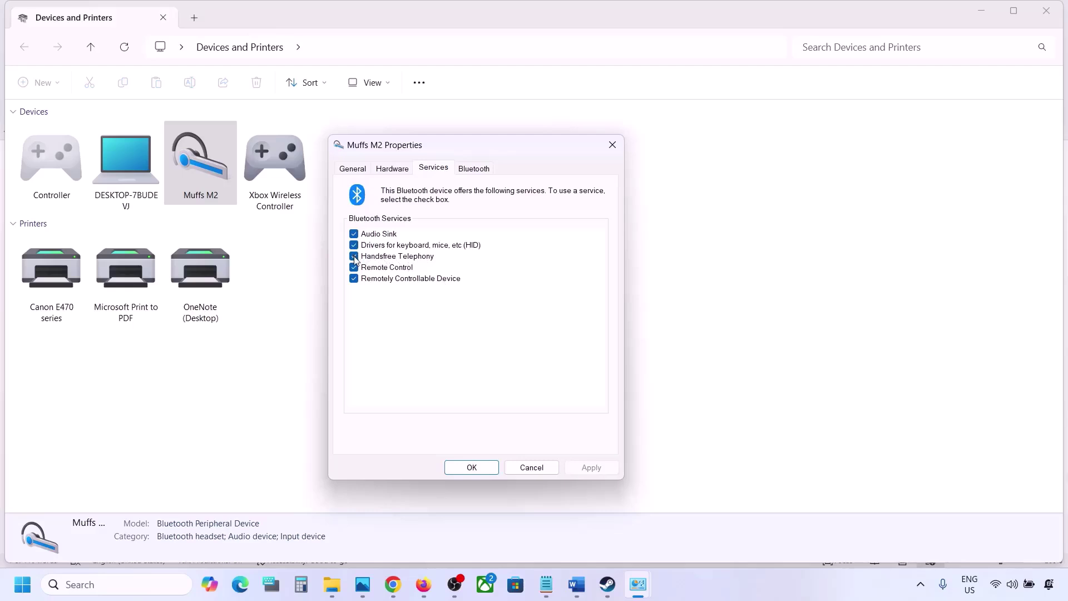
click(354, 257)
click(588, 469)
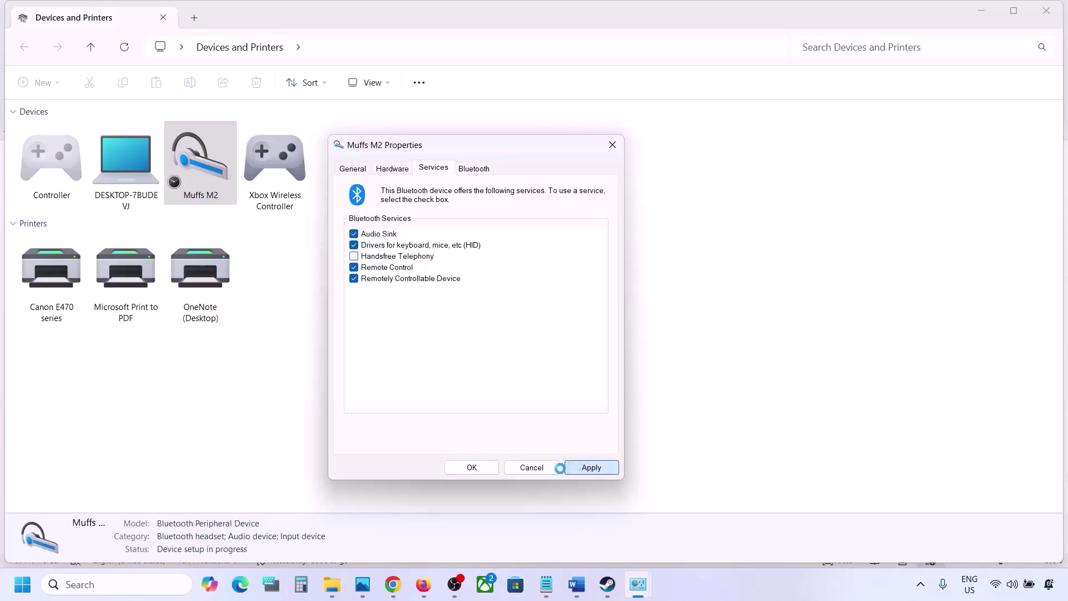
click(477, 467)
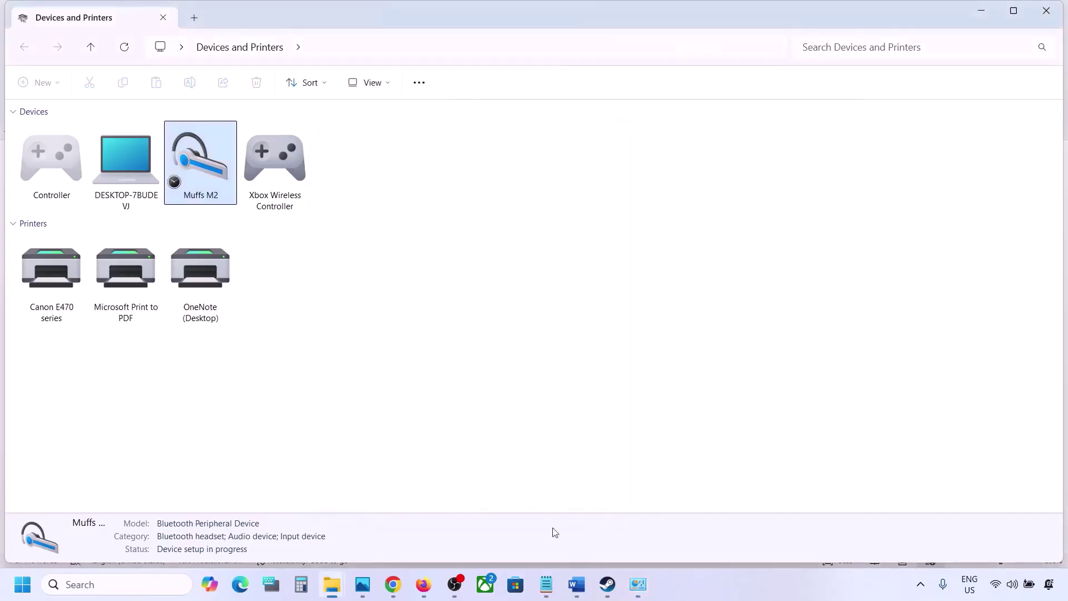
Step: Switch back to the Word instructions and highlight the Step 10 text "Install Audio Driver"
click(607, 585)
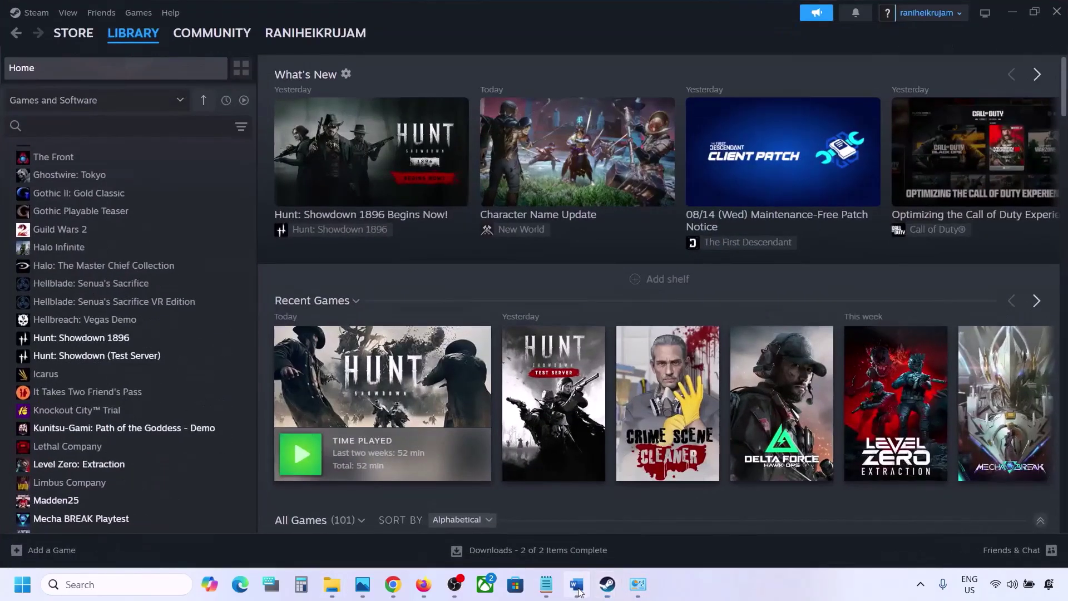
click(582, 589)
scroll(470, 398, down, 3)
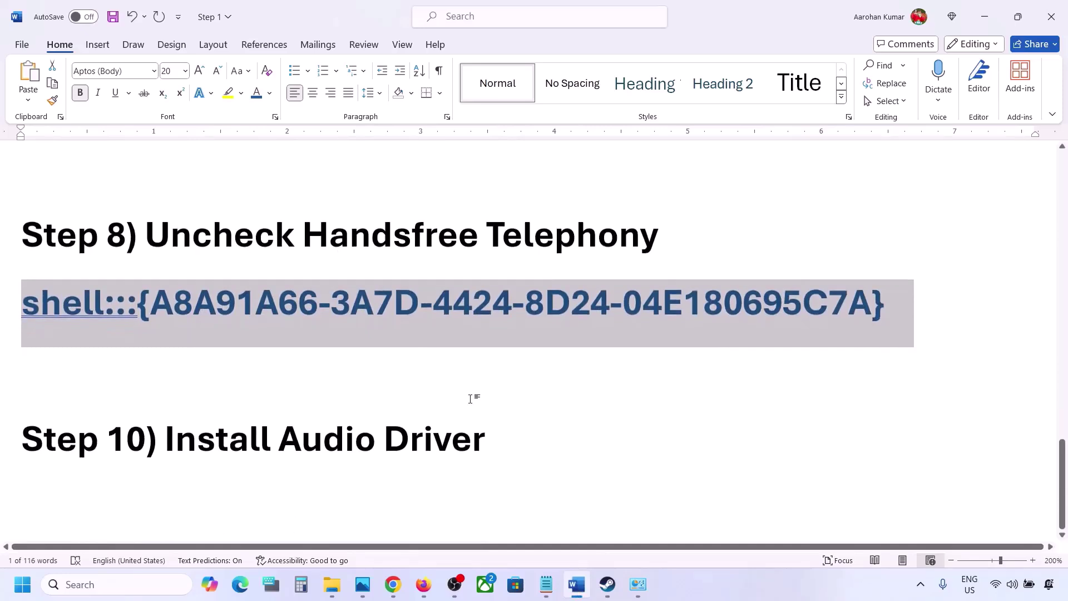
drag(183, 431, 468, 447)
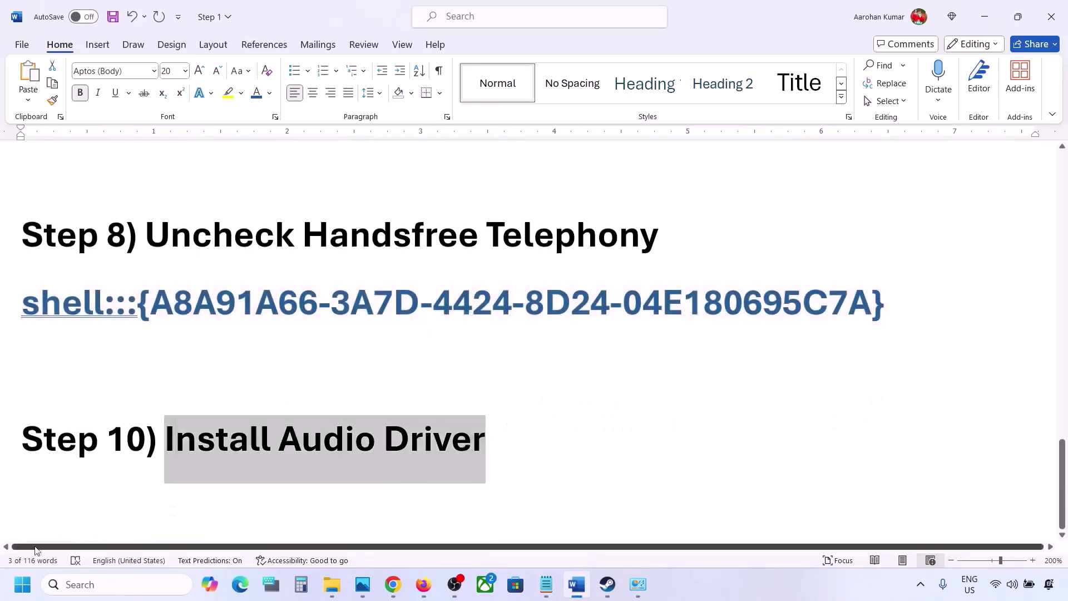
Step: Open Device Manager and start a driver update for the Realtek(R) Audio device
right_click(16, 588)
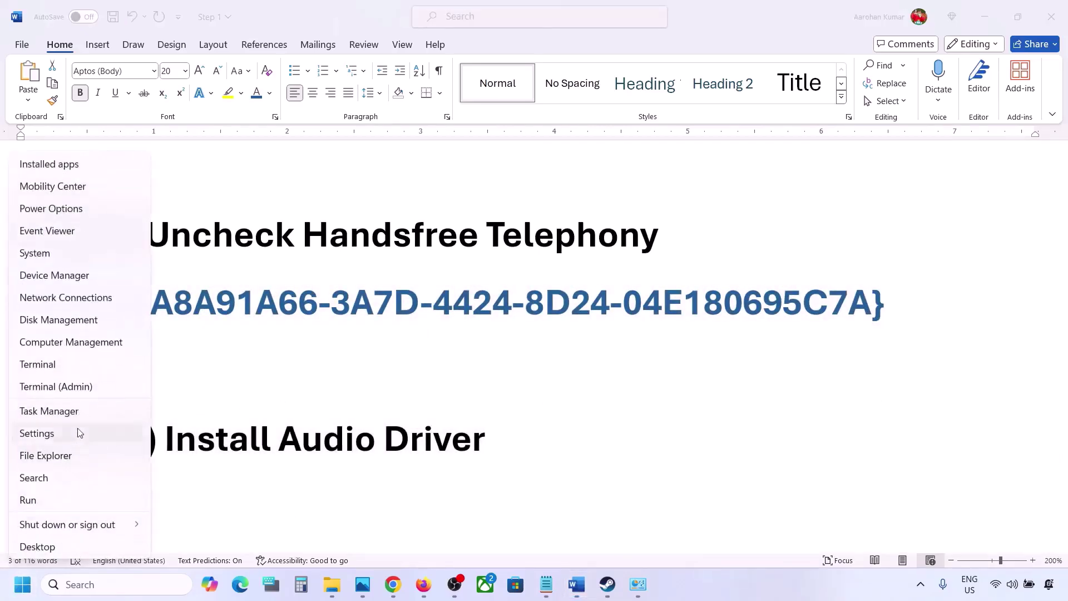
click(48, 275)
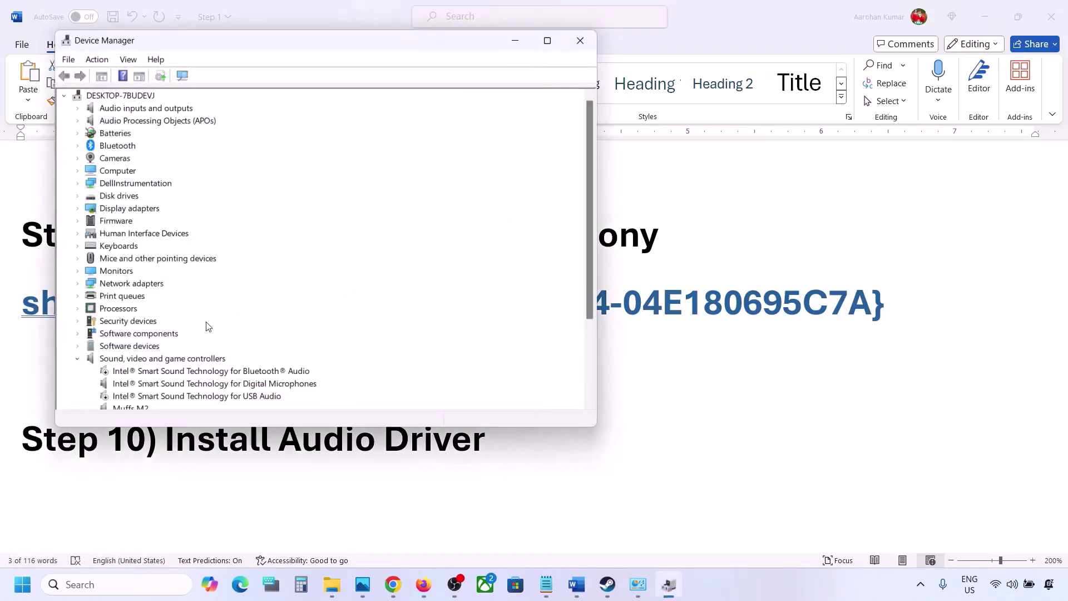
scroll(181, 356, down, 2)
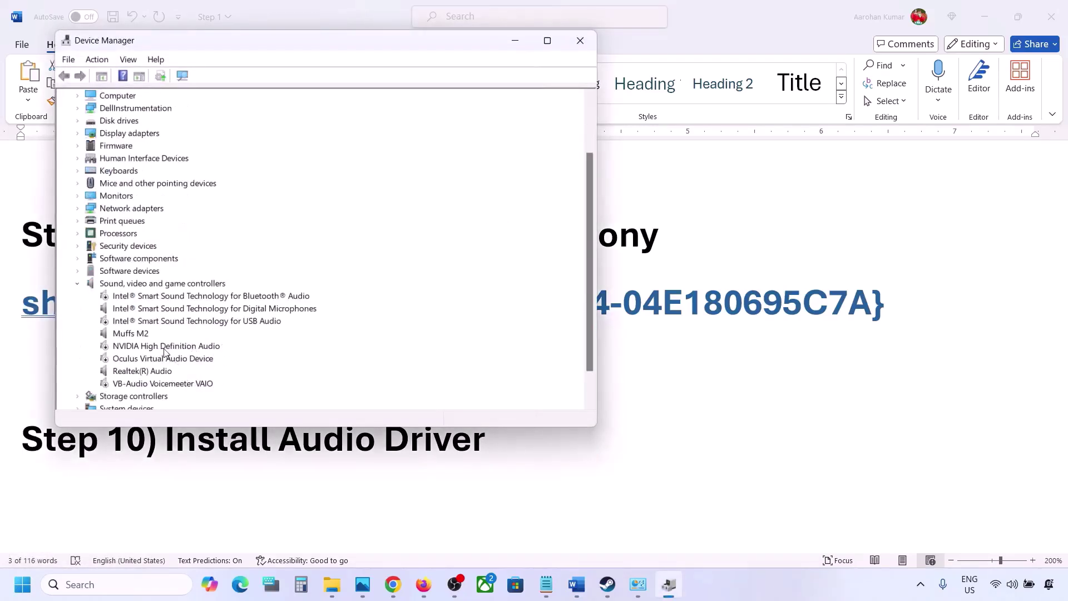
click(132, 374)
right_click(132, 374)
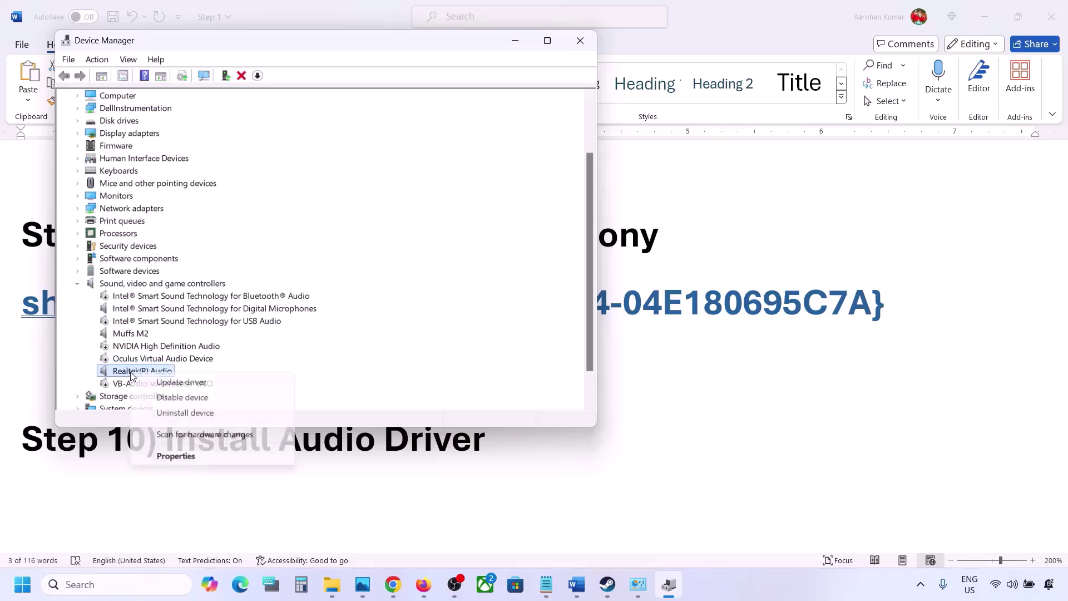
click(204, 384)
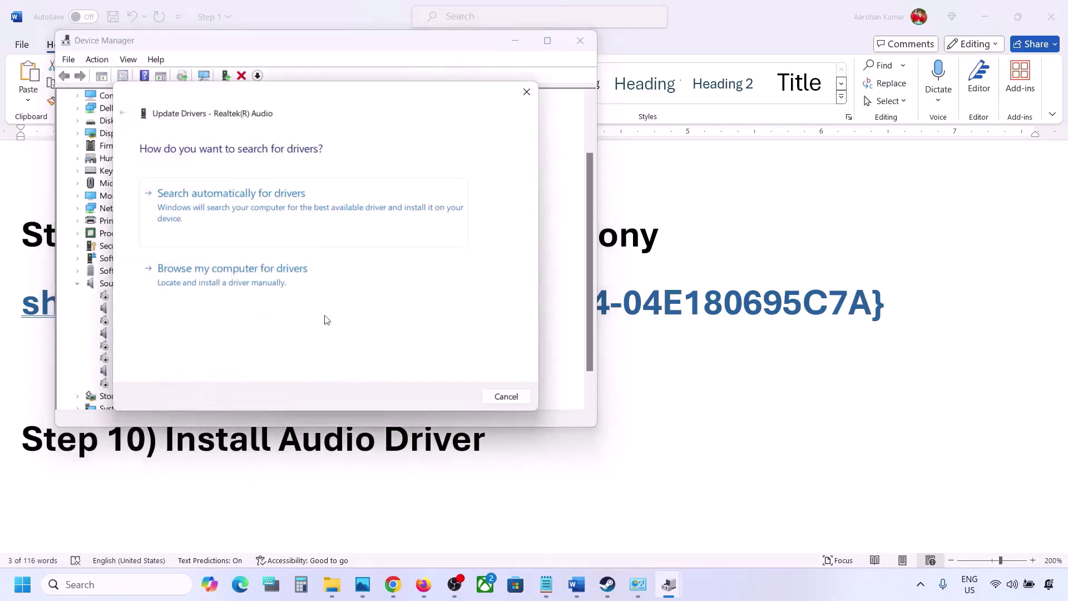
Step: Select Realtek Audio from the list of available drivers on the computer, cancel the driver update, and close Device Manager
click(252, 280)
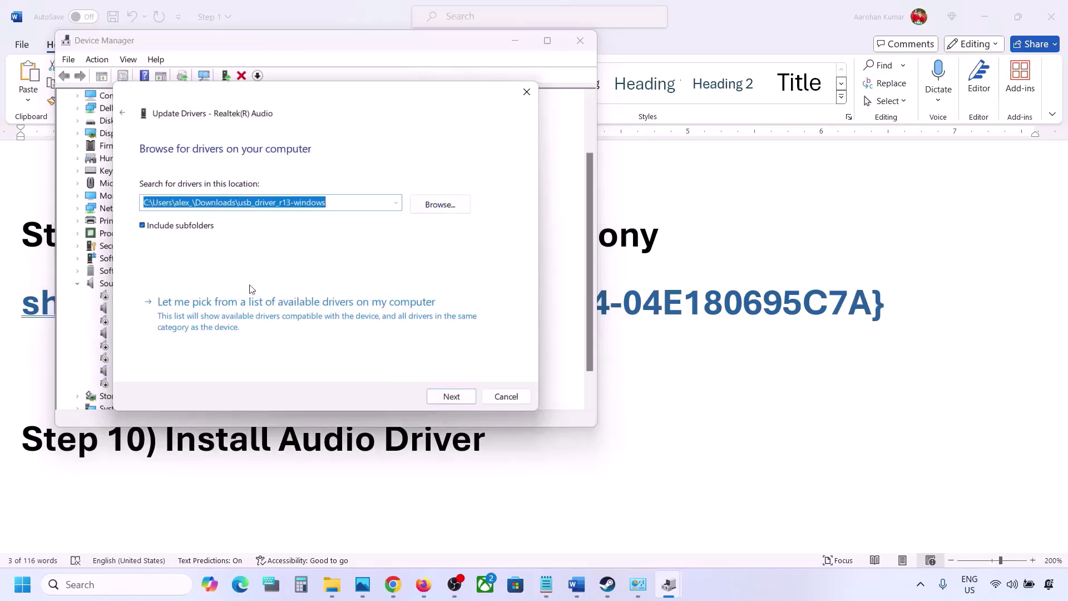
click(219, 317)
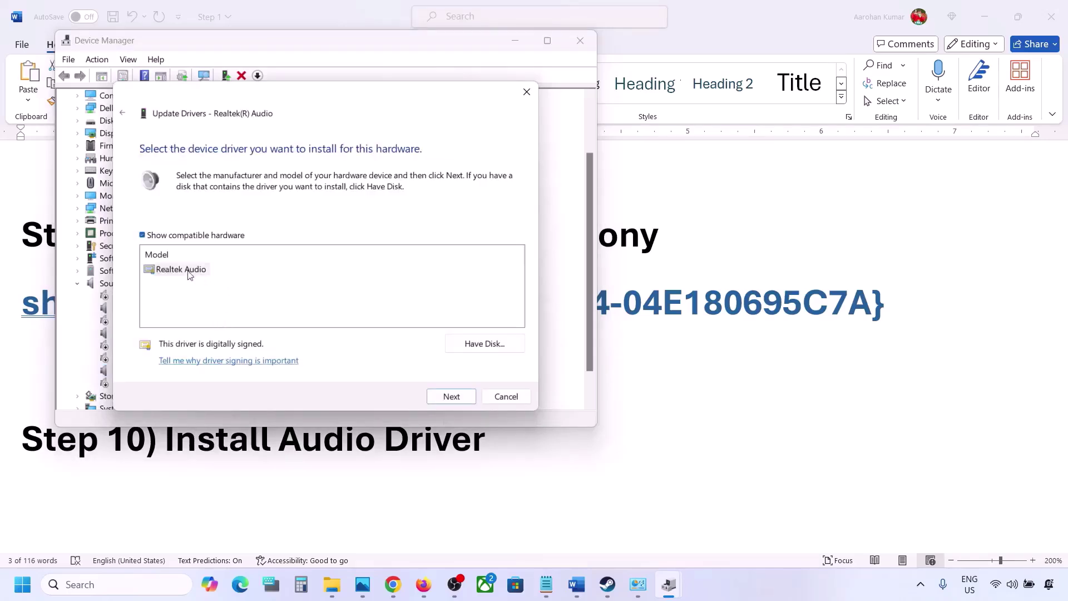
click(171, 269)
drag(315, 98, 439, 79)
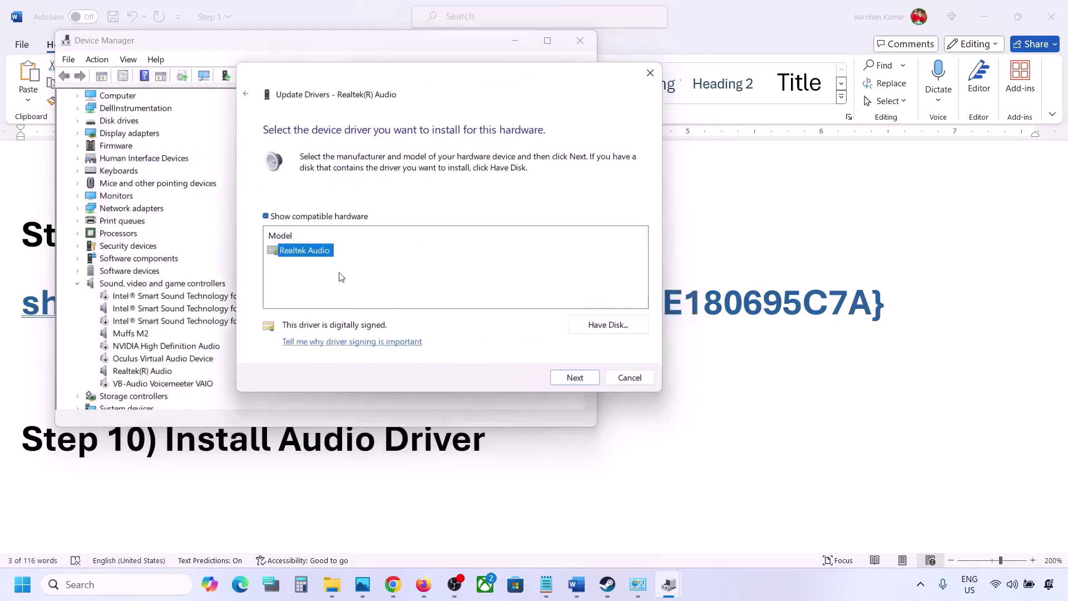
click(619, 378)
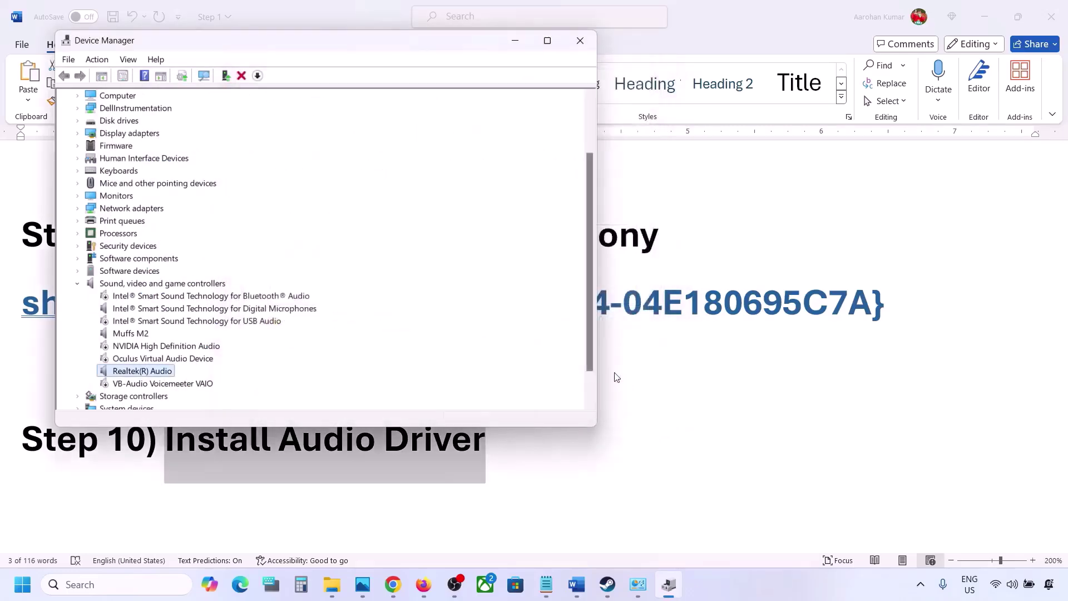
click(589, 40)
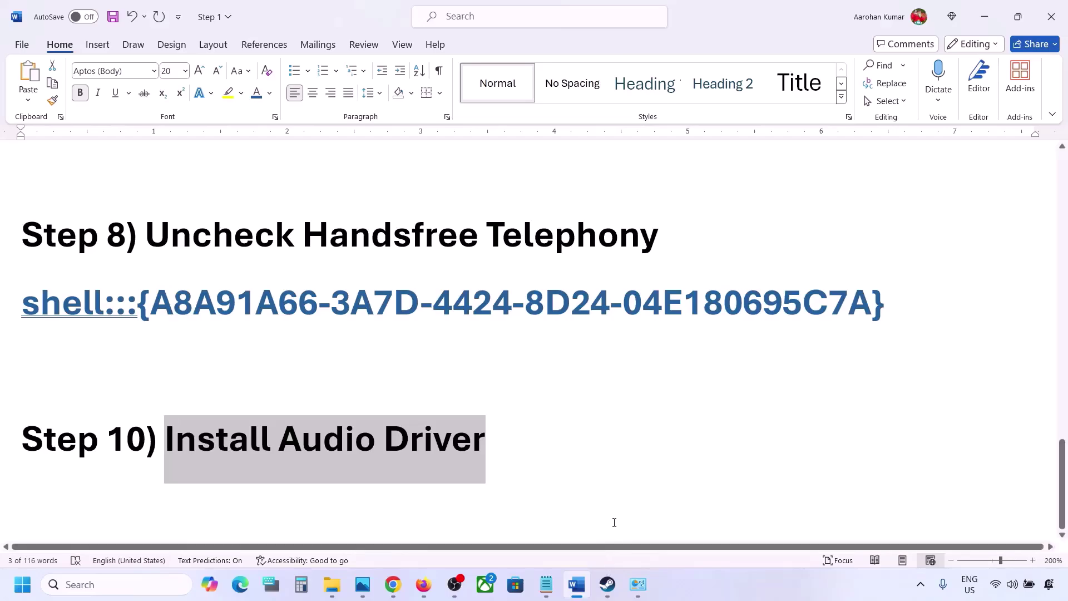
scroll(612, 519, up, 3)
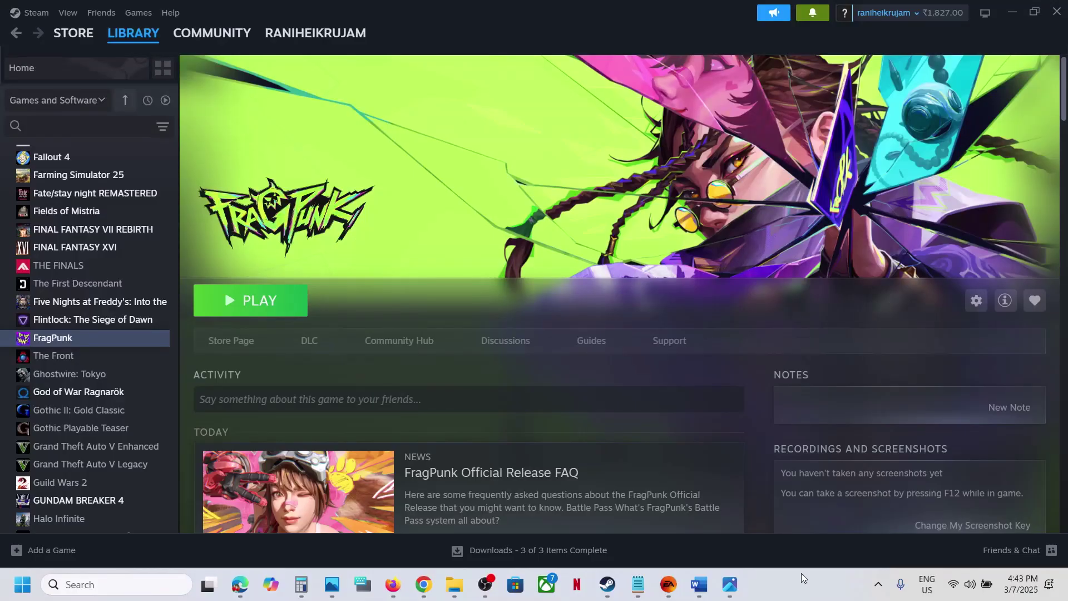
Step: Start verifying the integrity of FragPunk's game files in the Steam library and close its properties
right_click(84, 341)
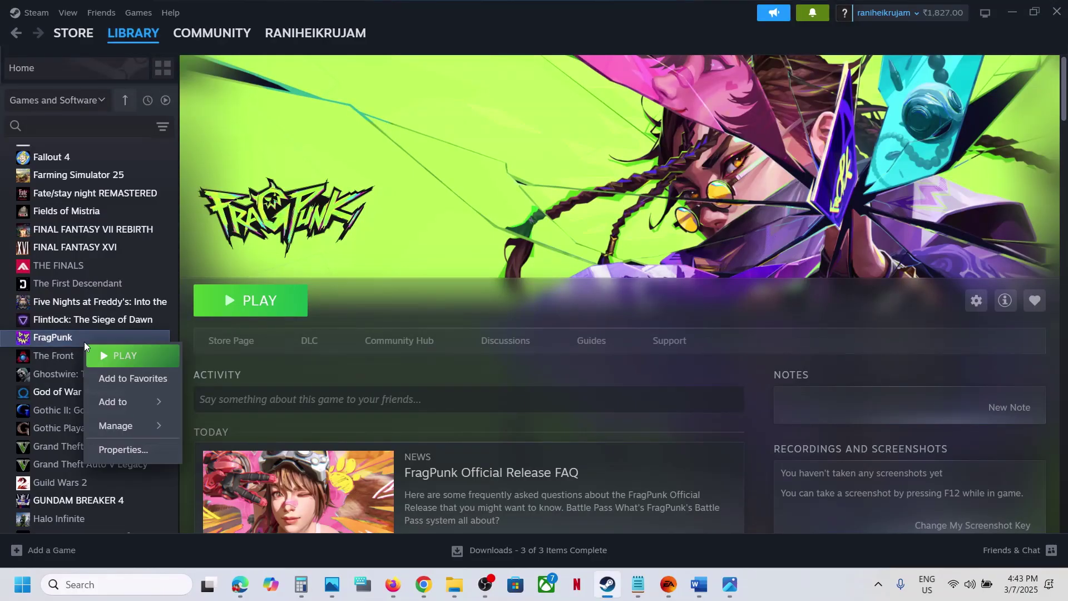
click(143, 450)
click(287, 204)
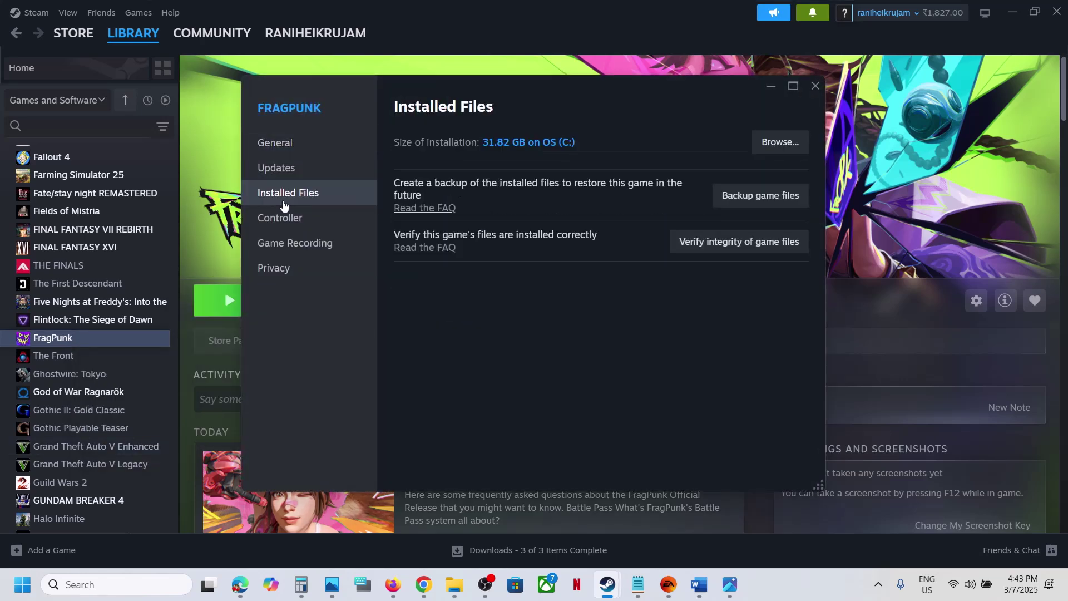
click(725, 242)
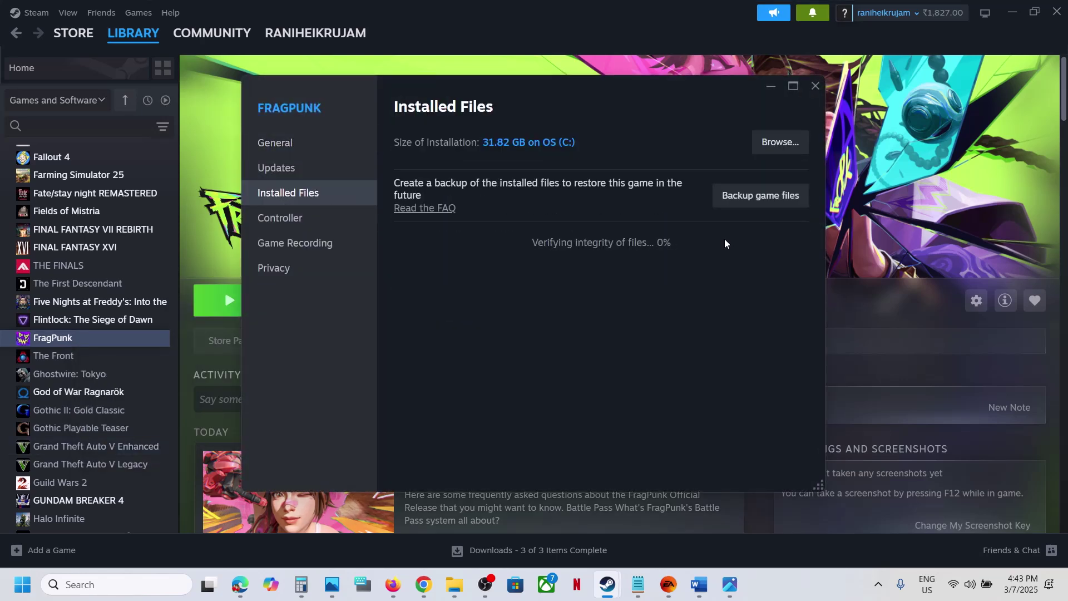
click(869, 242)
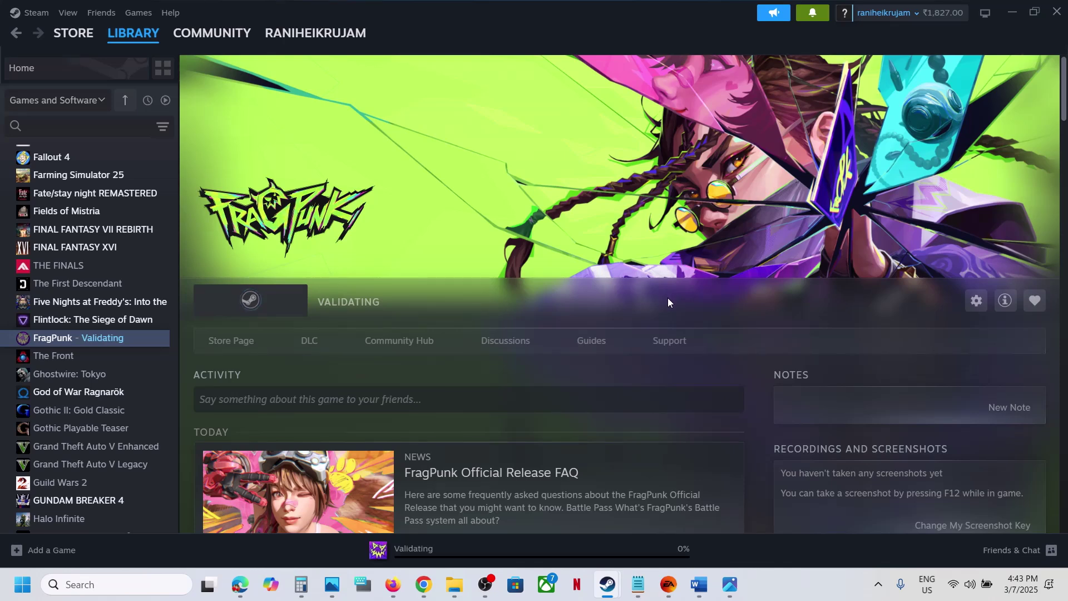
click(819, 583)
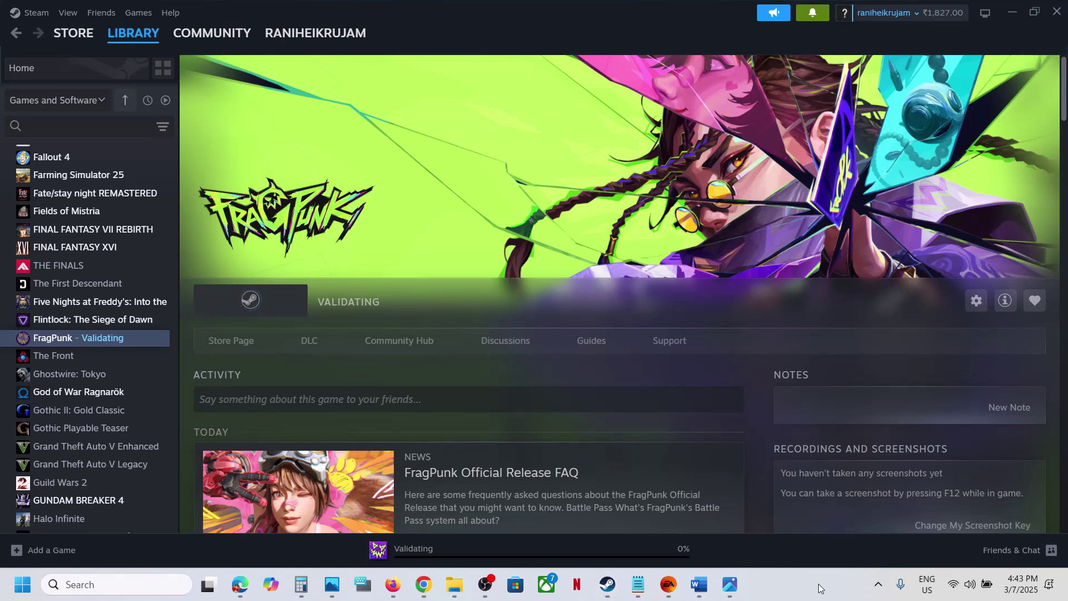